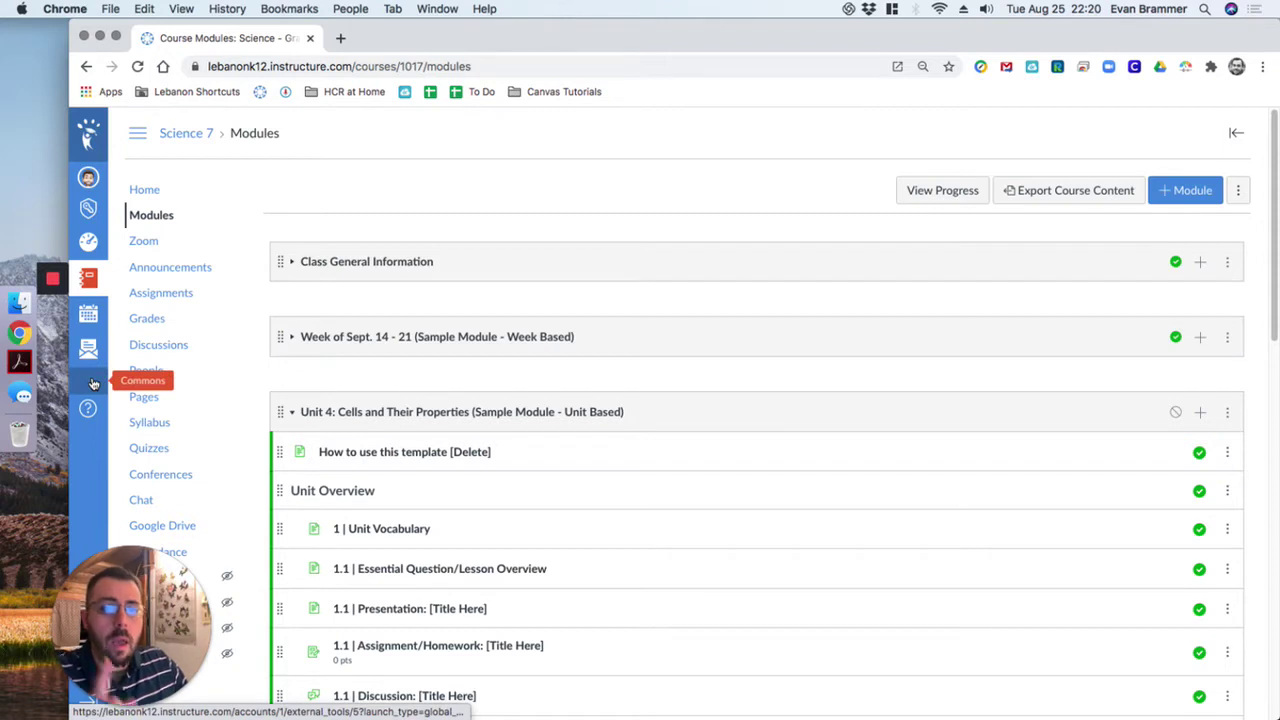
Step: Create a new course named "Resource: Science 7" from the Dashboard, keeping the Private (Copyrighted) content license
left_click(91, 249)
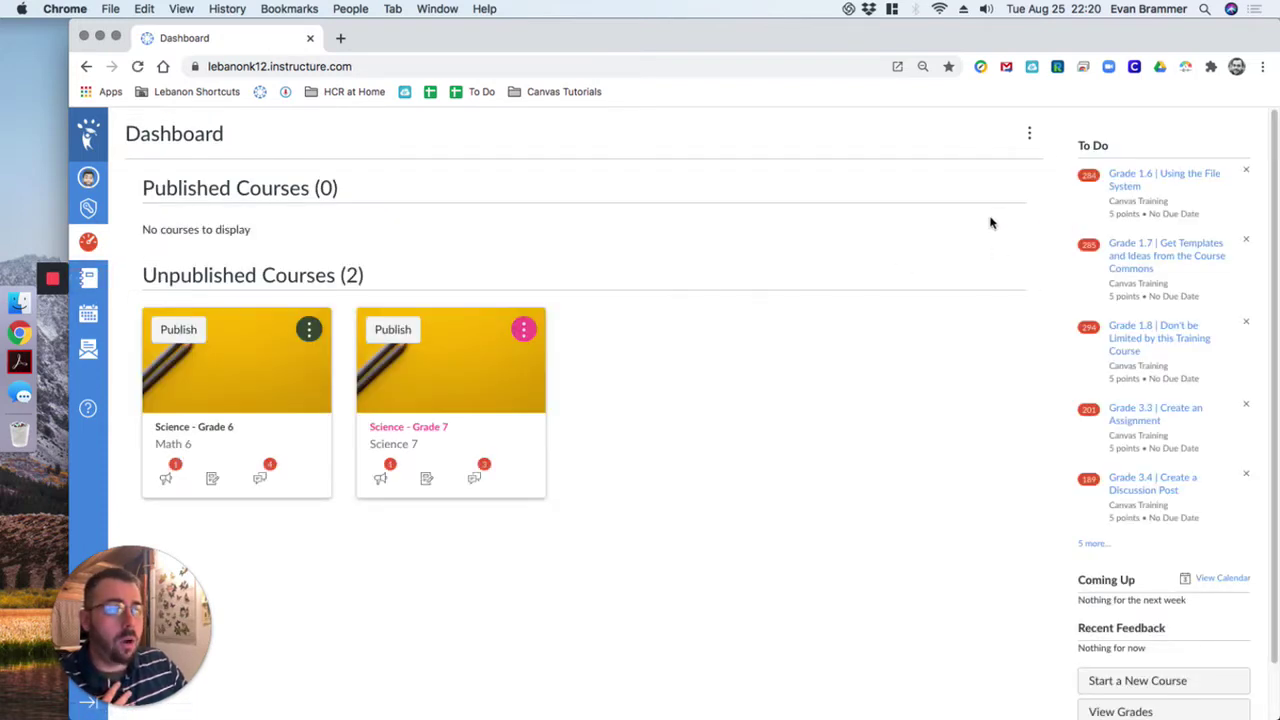
left_click(1249, 168)
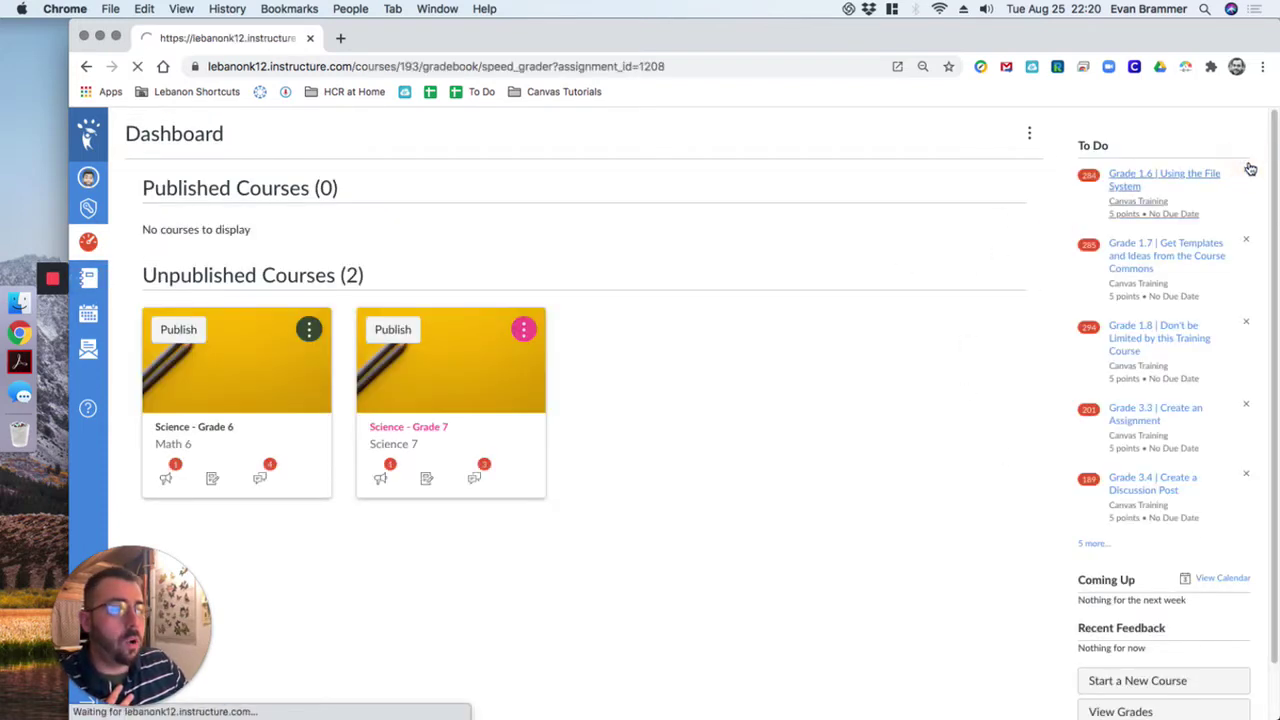
left_click(86, 66)
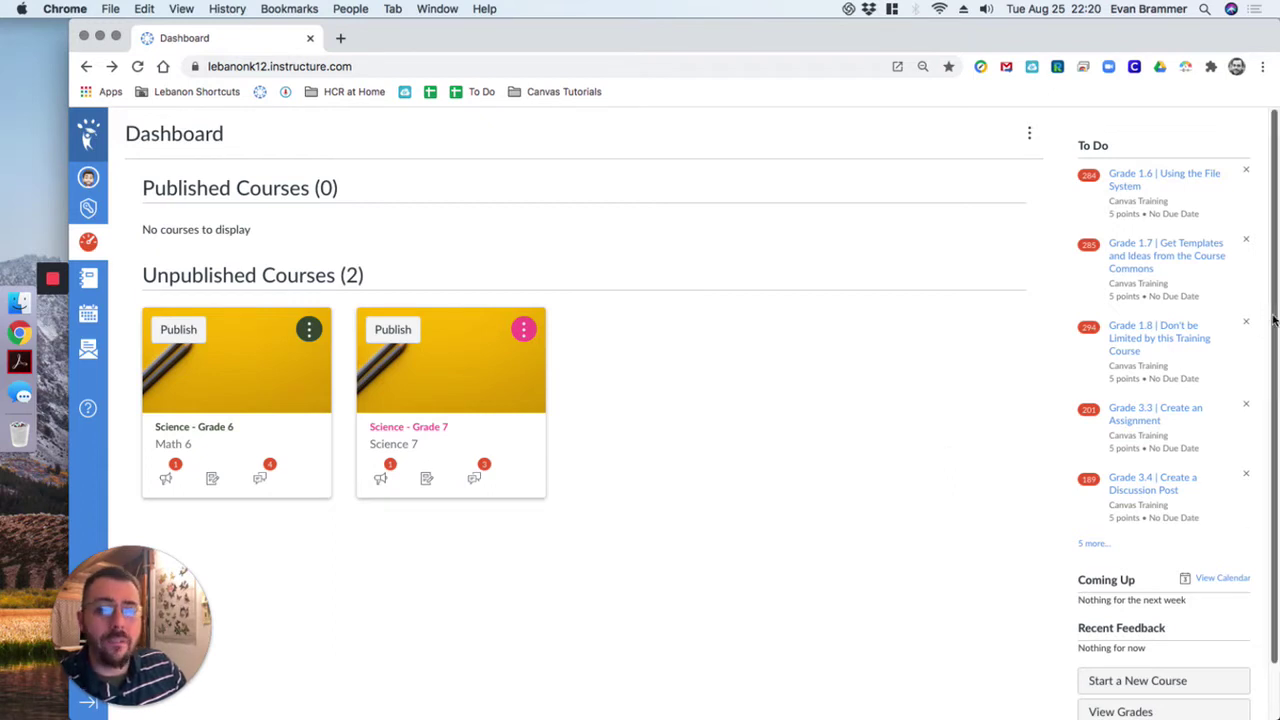
scroll(1257, 320, "down", 3)
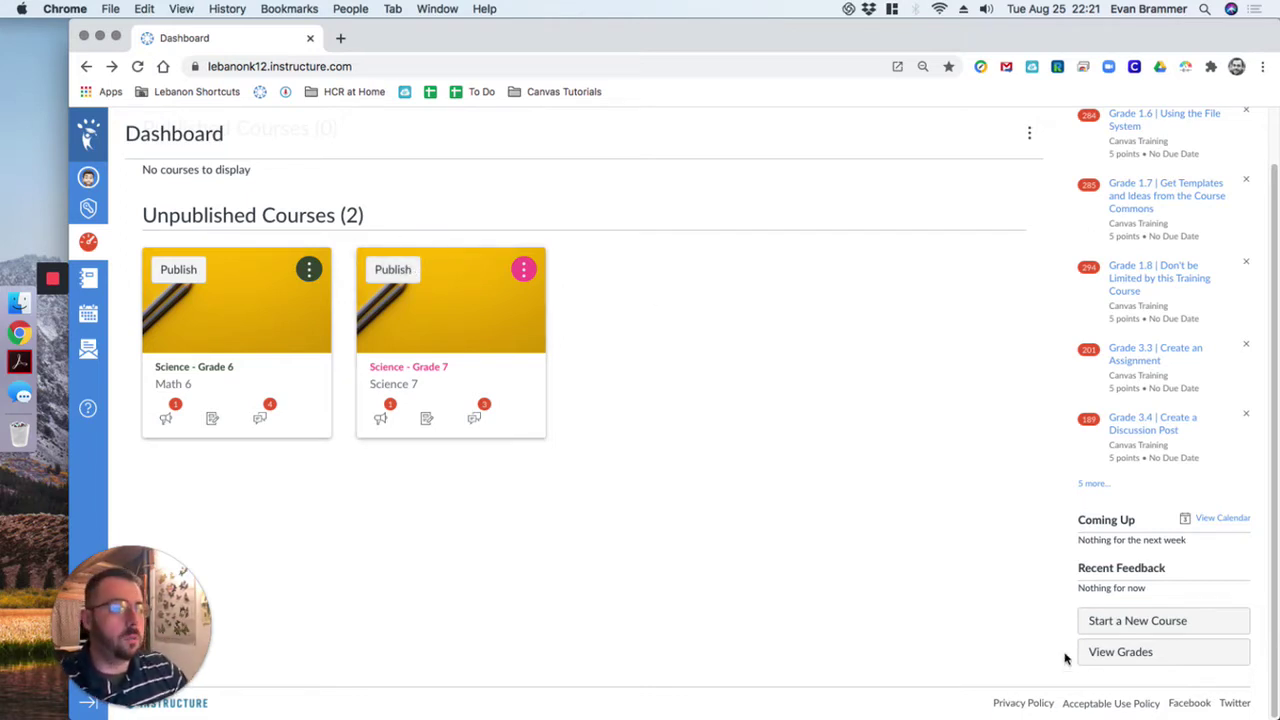
left_click(1112, 622)
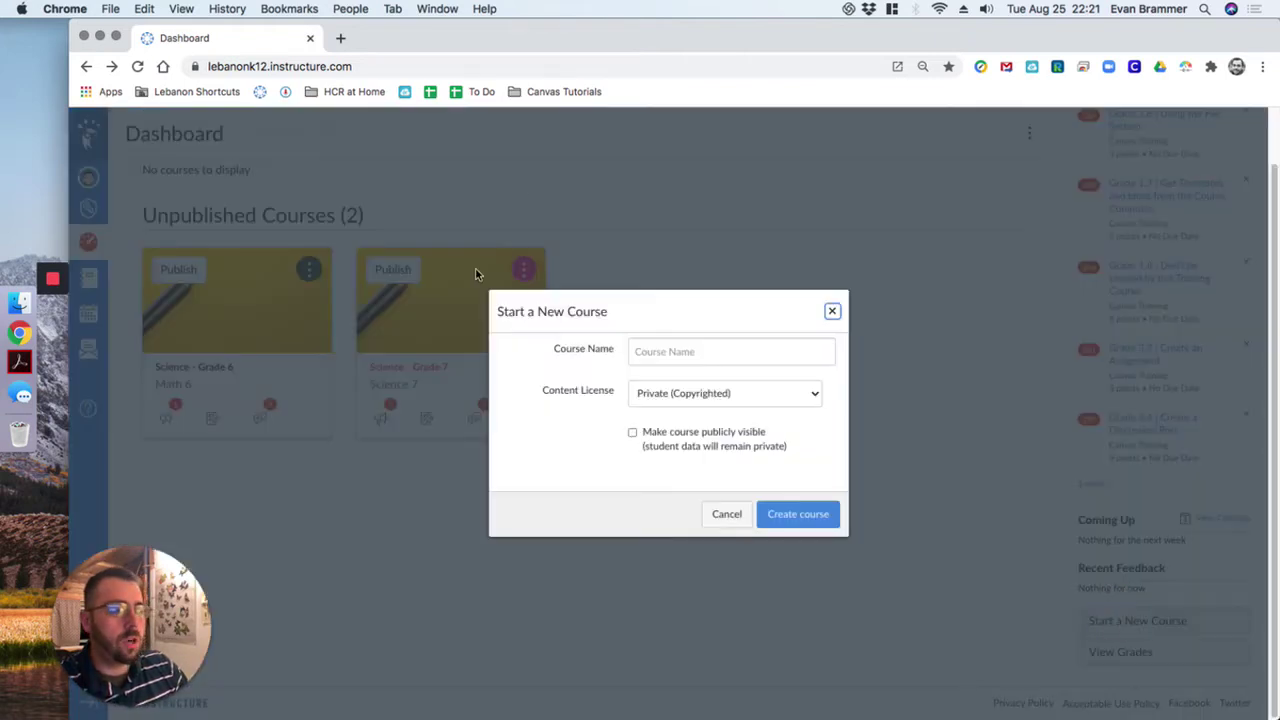
left_click(684, 358)
type("Resource: Science 7")
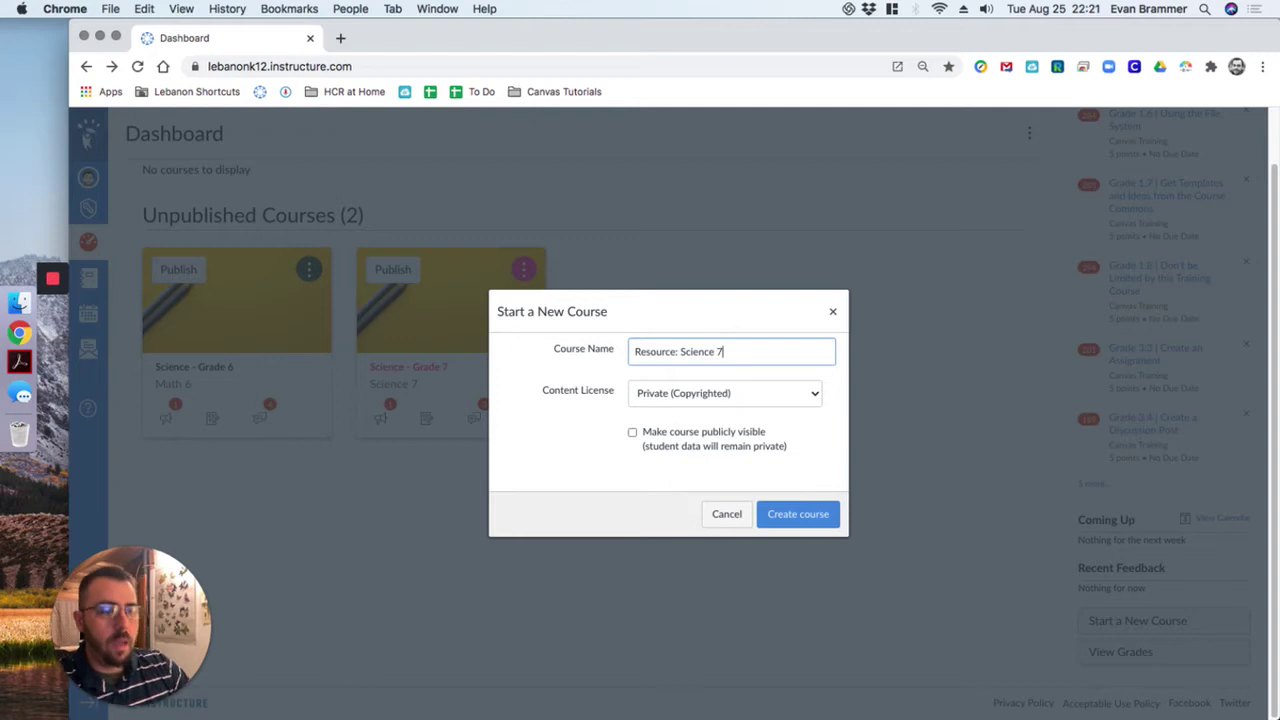
left_click(786, 514)
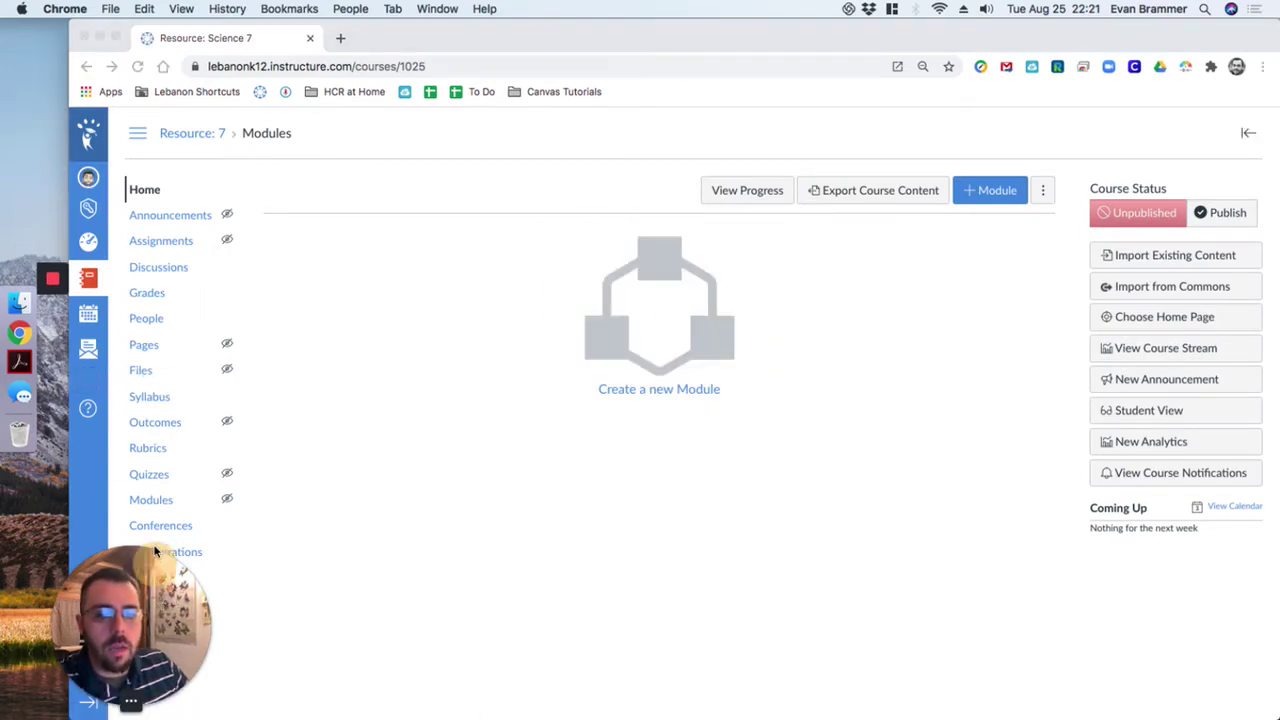
Step: Expand the global navigation to show its labels and open Commons
left_click(86, 705)
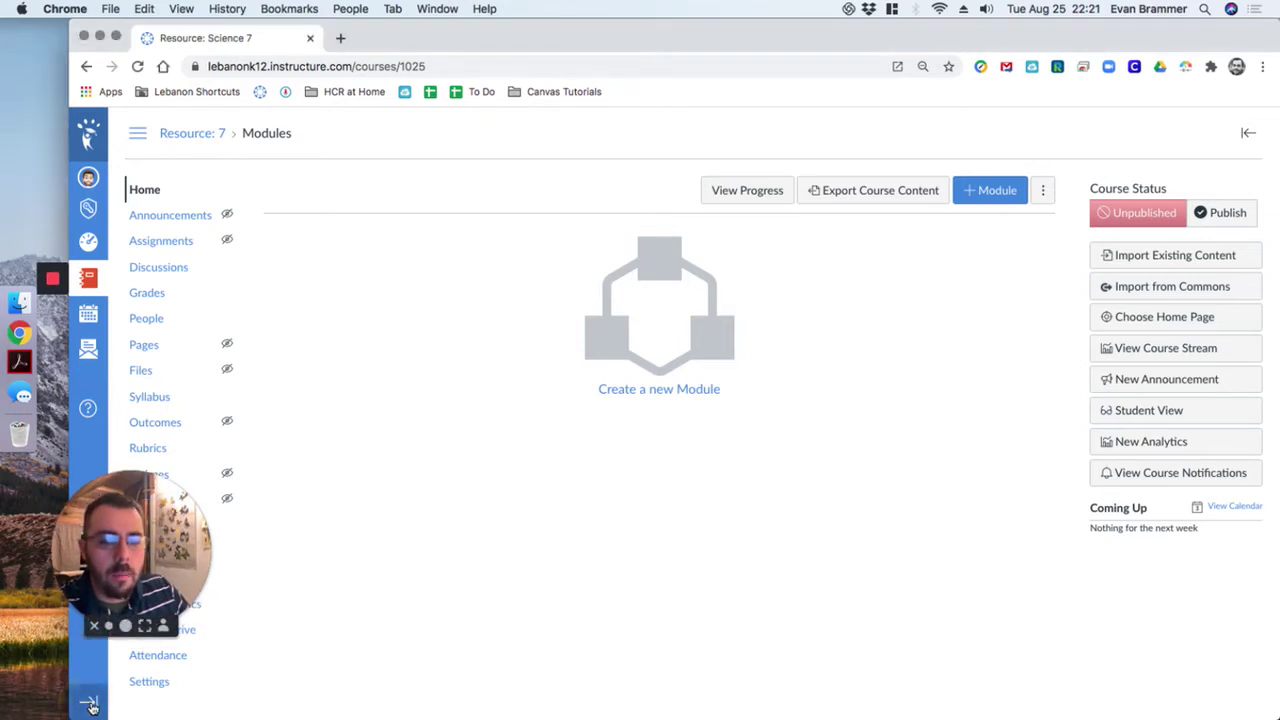
left_click(86, 705)
left_click_drag(140, 525, 462, 572)
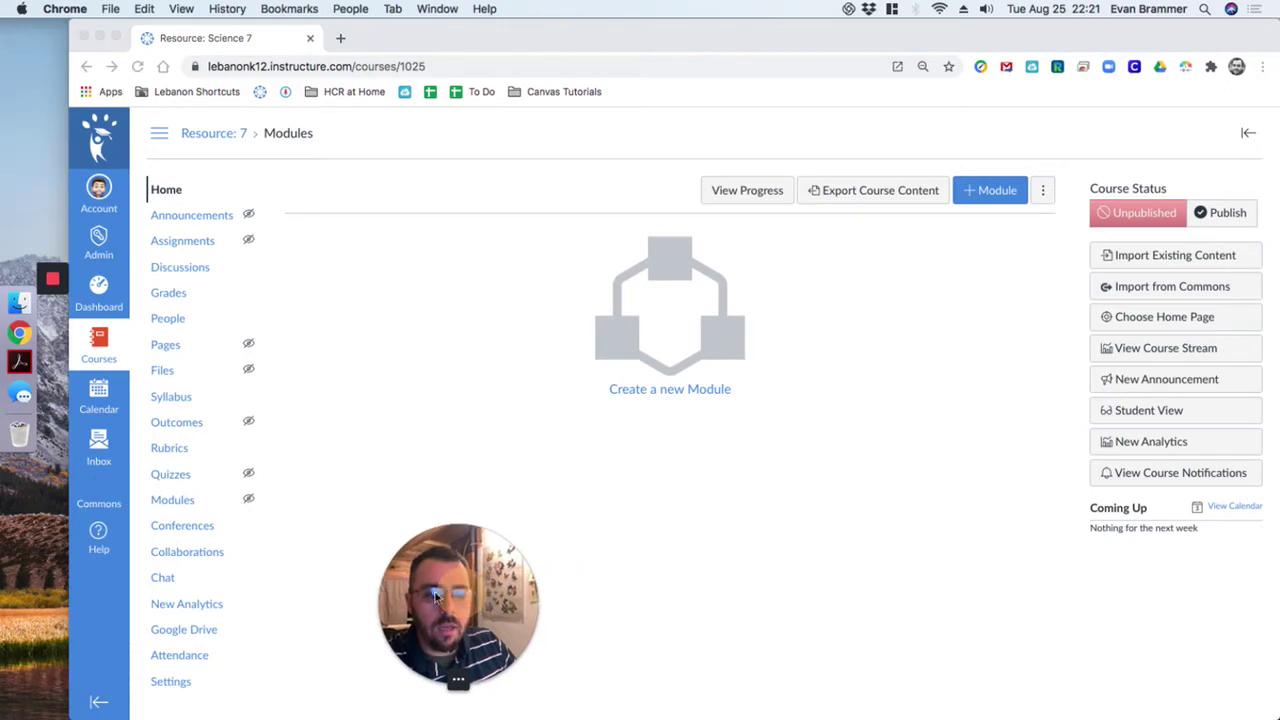
left_click(103, 685)
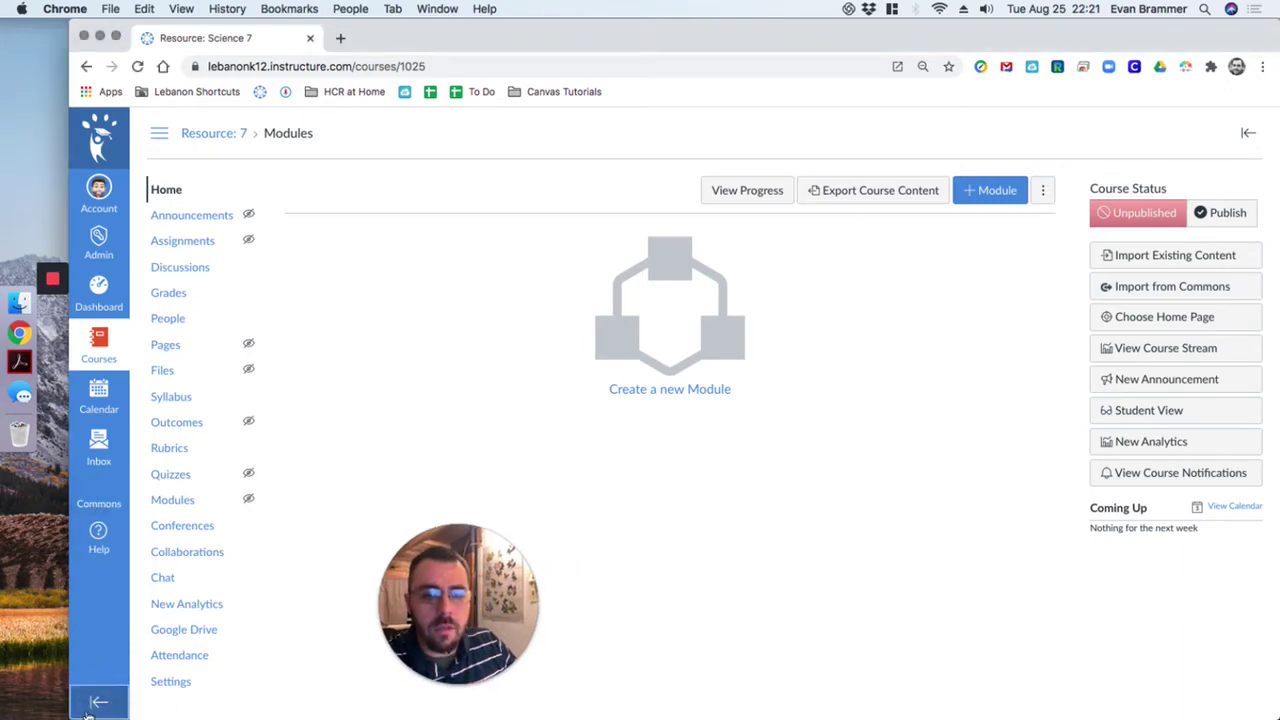
left_click(98, 702)
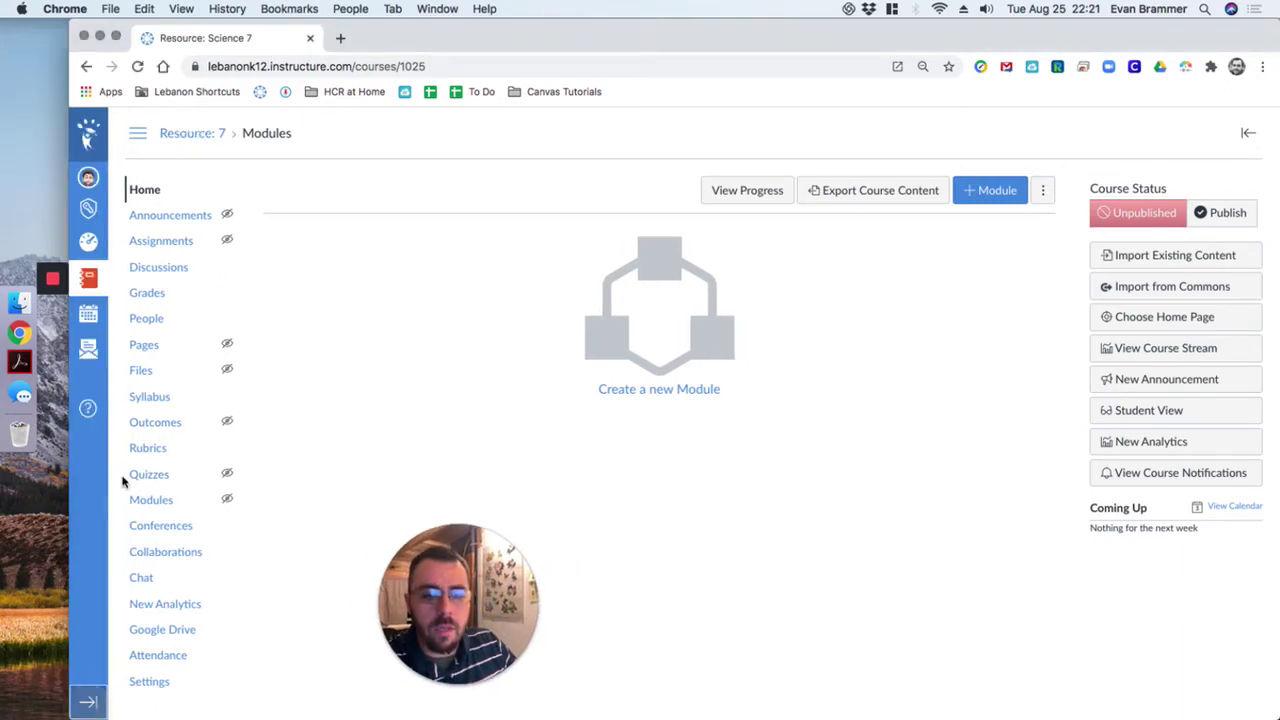
left_click(89, 702)
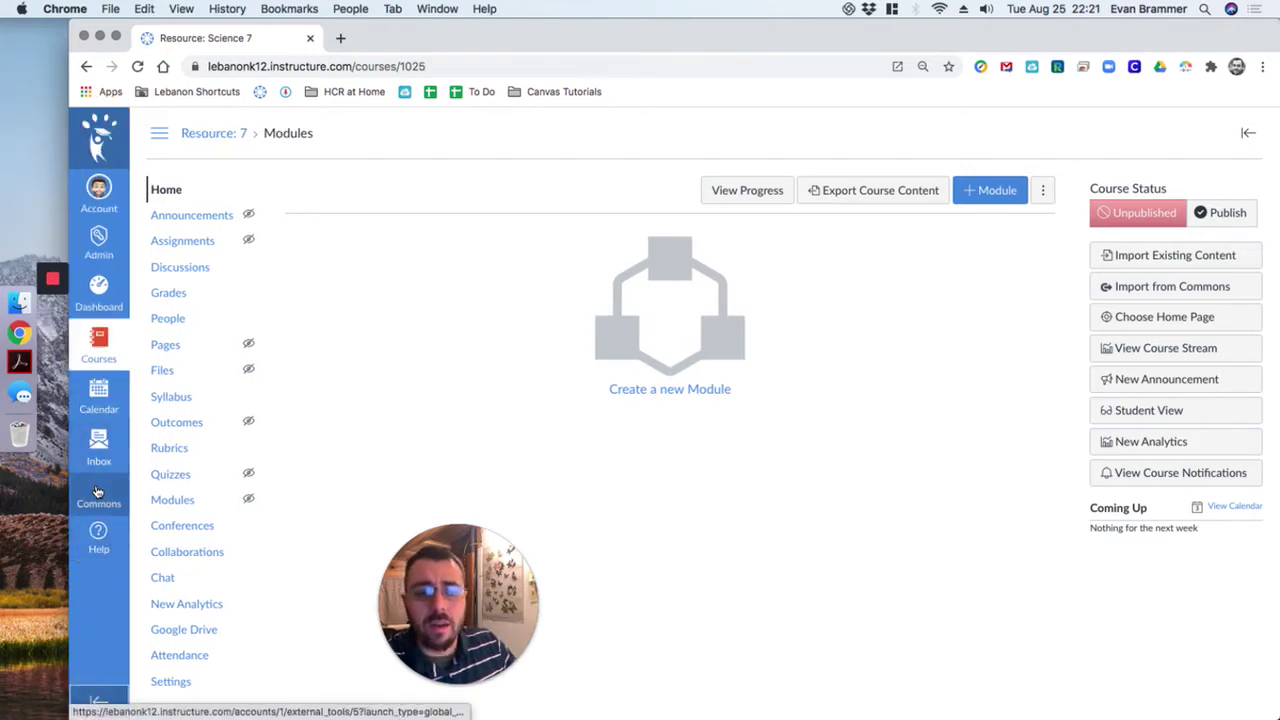
left_click(103, 495)
left_click_drag(408, 612, 85, 622)
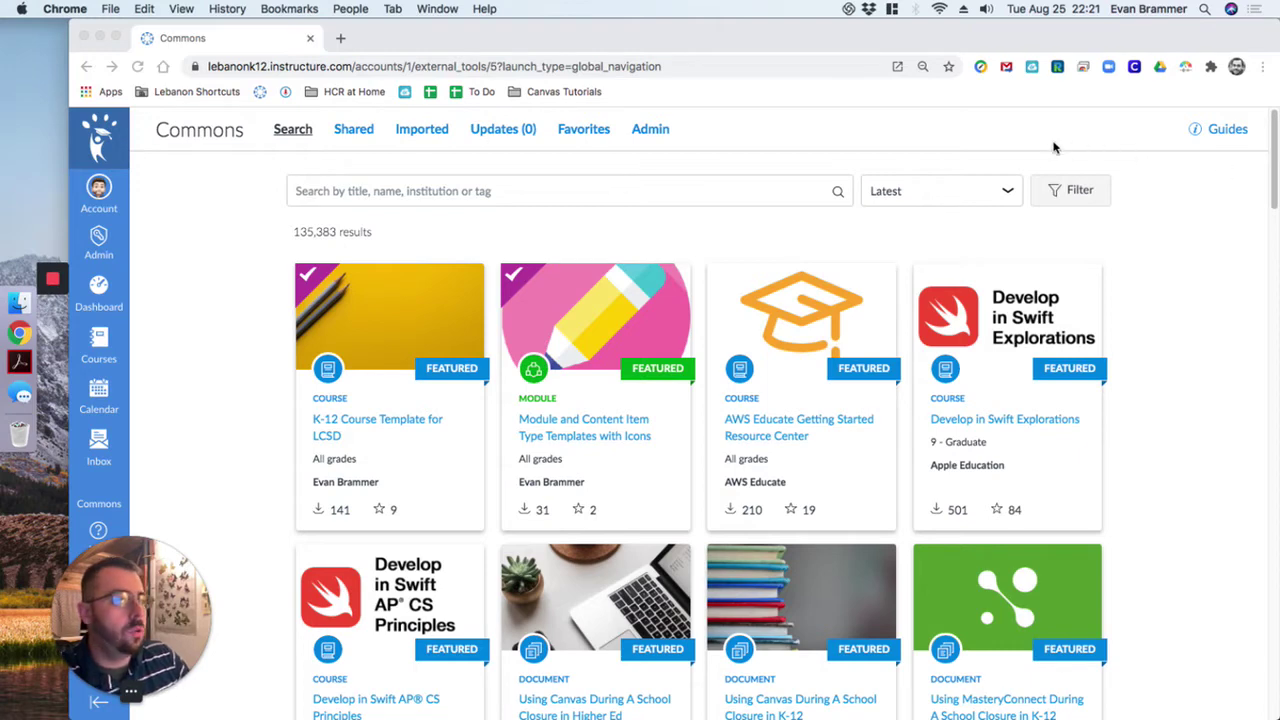
Step: Filter the Commons results to resources shared with Lebanon Community Schools
left_click(1072, 190)
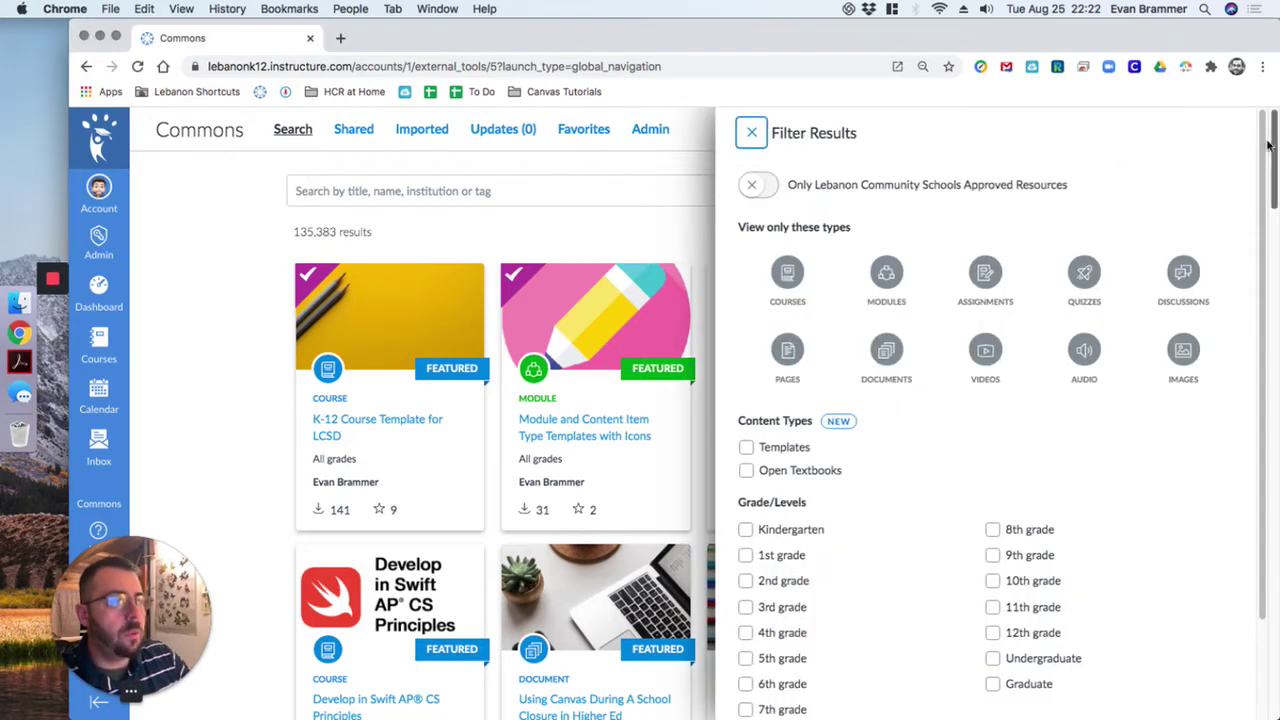
left_click(1262, 157)
left_click_drag(1262, 157, 1275, 565)
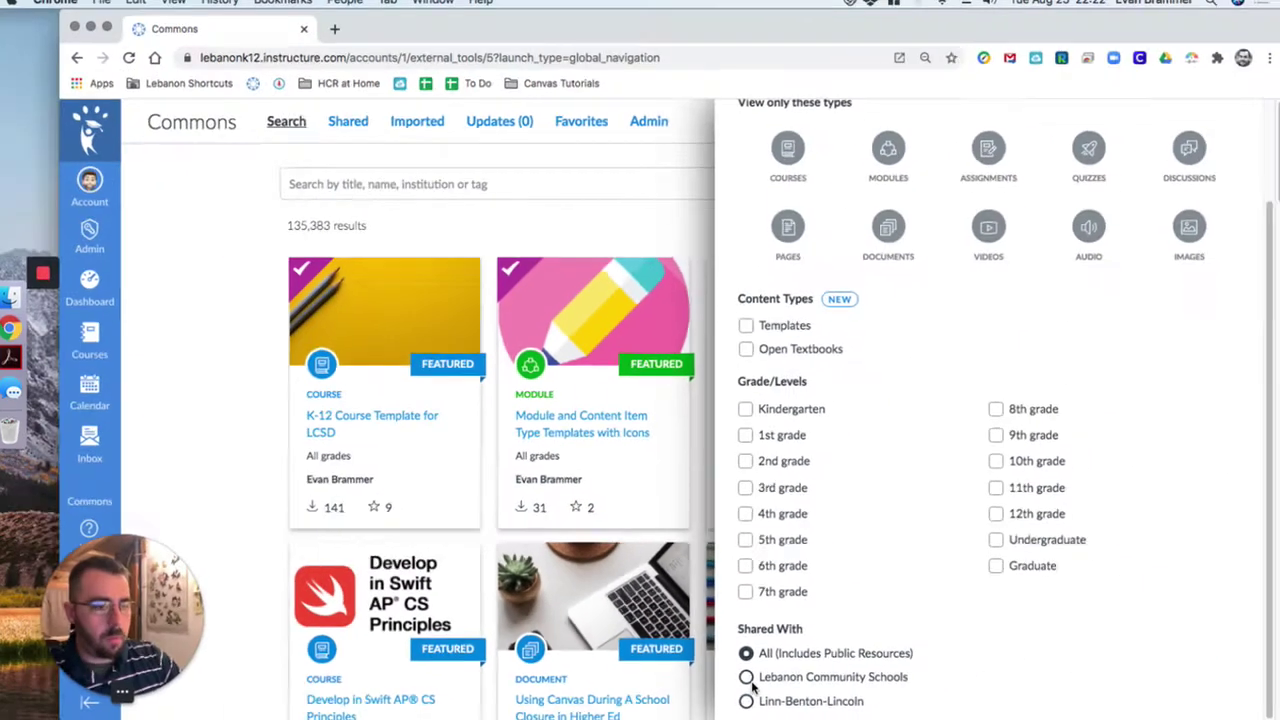
left_click(747, 677)
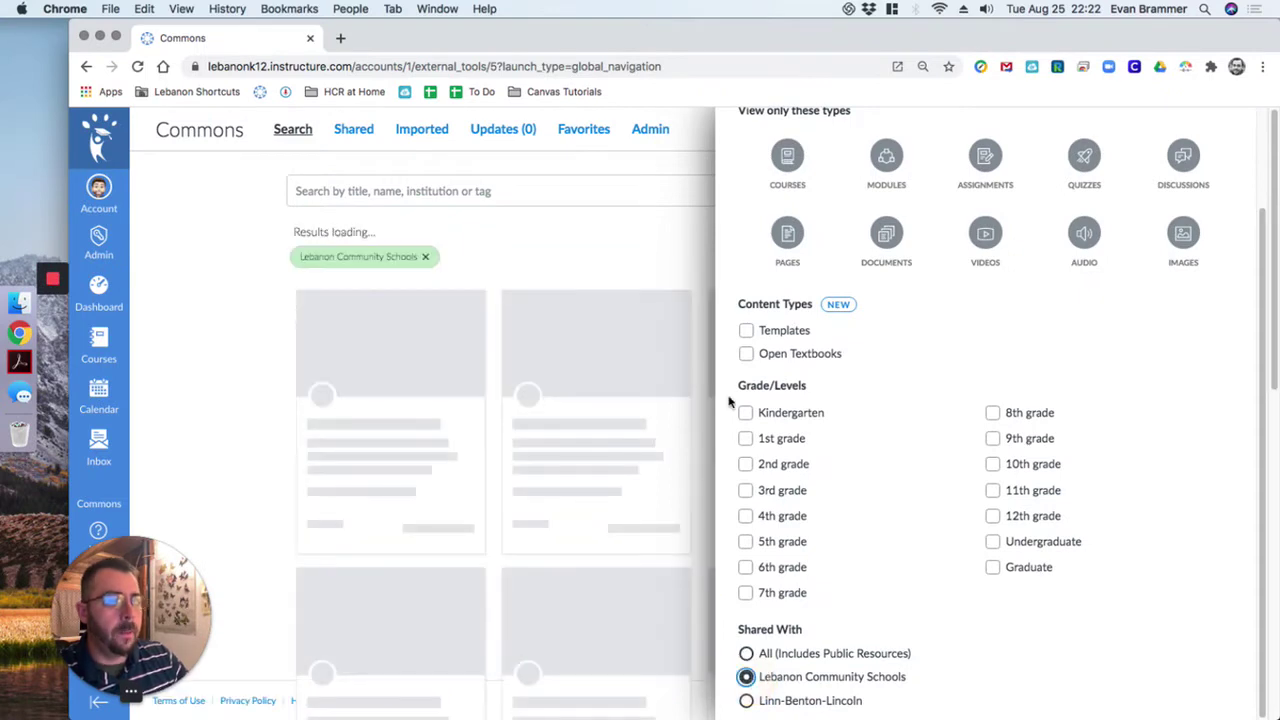
scroll(986, 214, "up", 2)
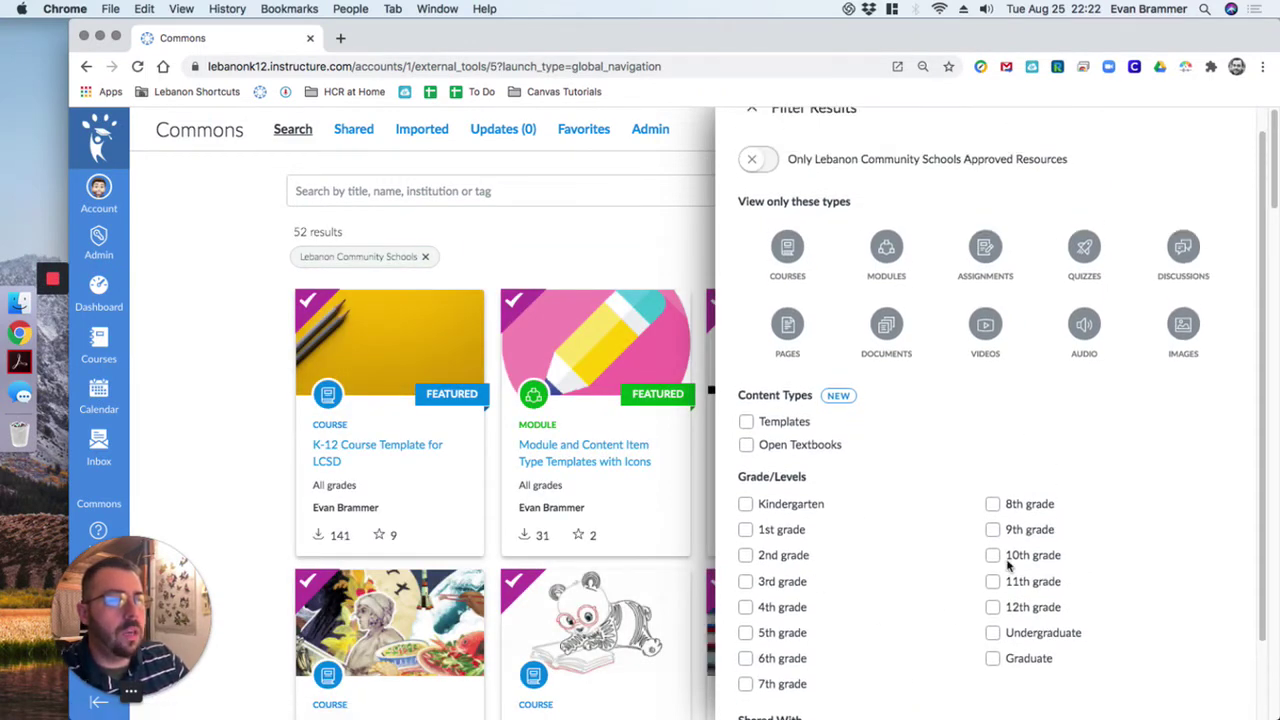
scroll(1006, 366, "up", 1)
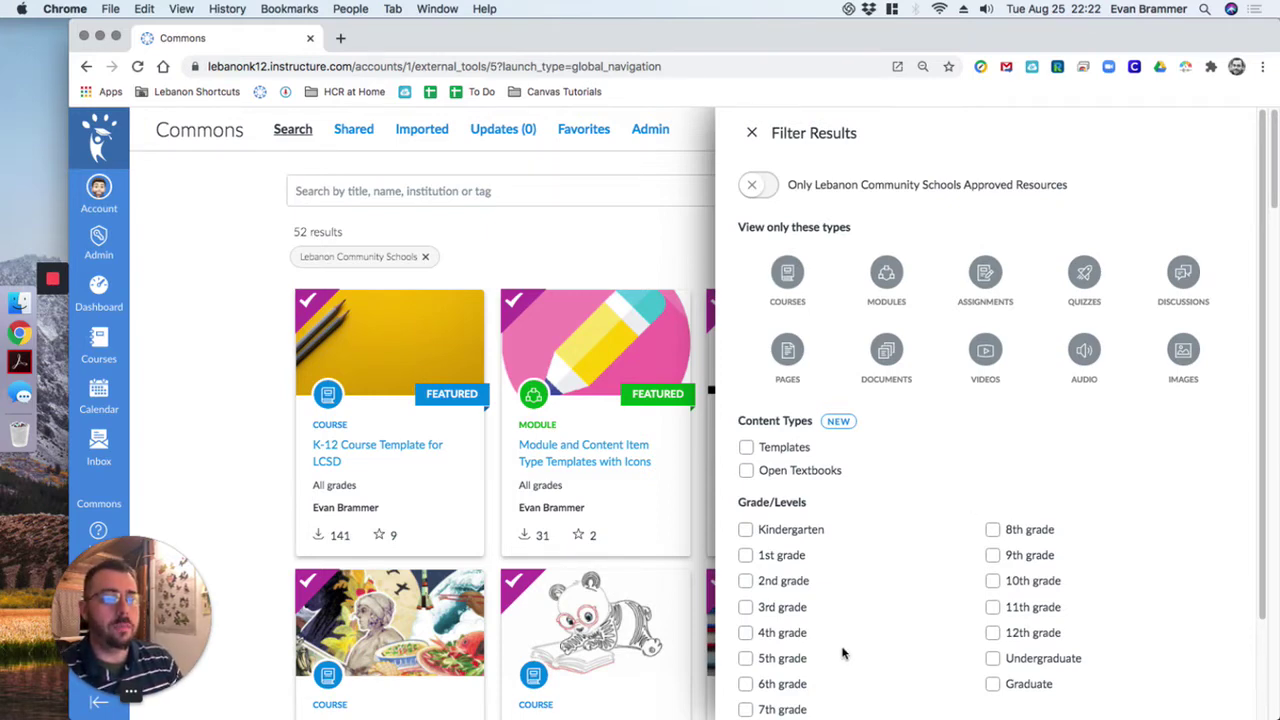
Step: Restrict the filtered results to only Lebanon Community Schools approved resources
left_click(760, 186)
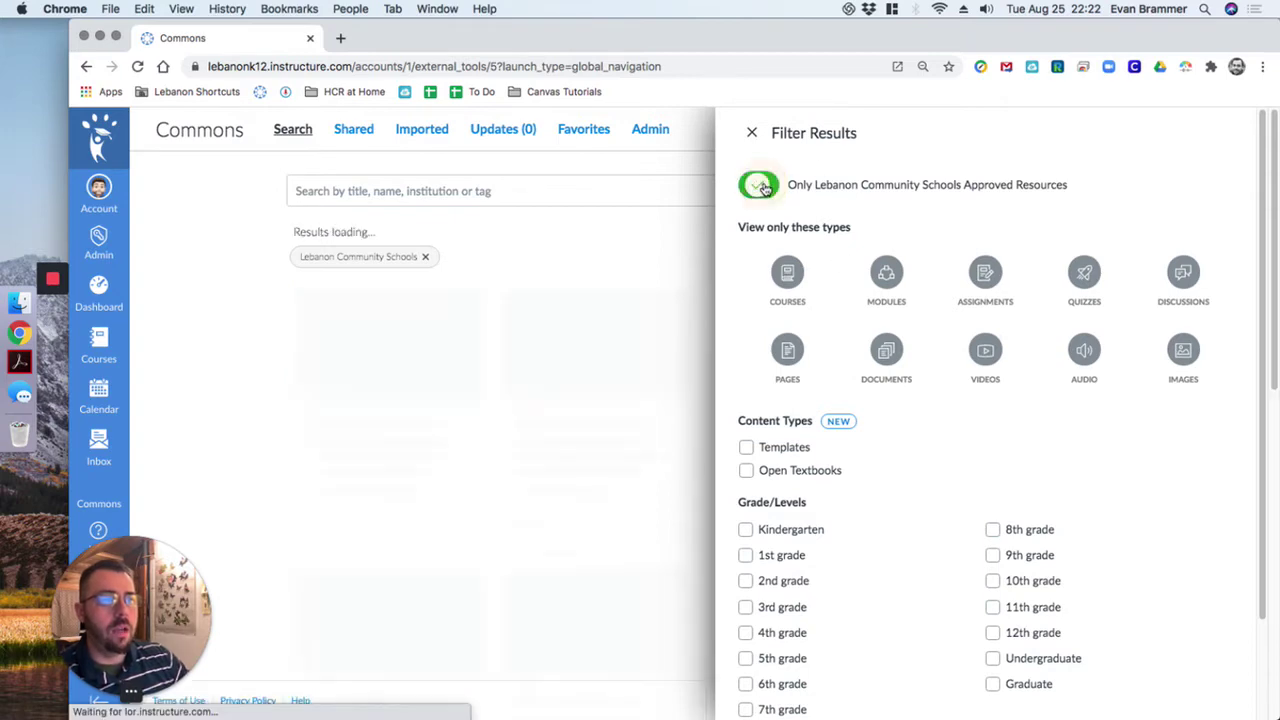
left_click(651, 240)
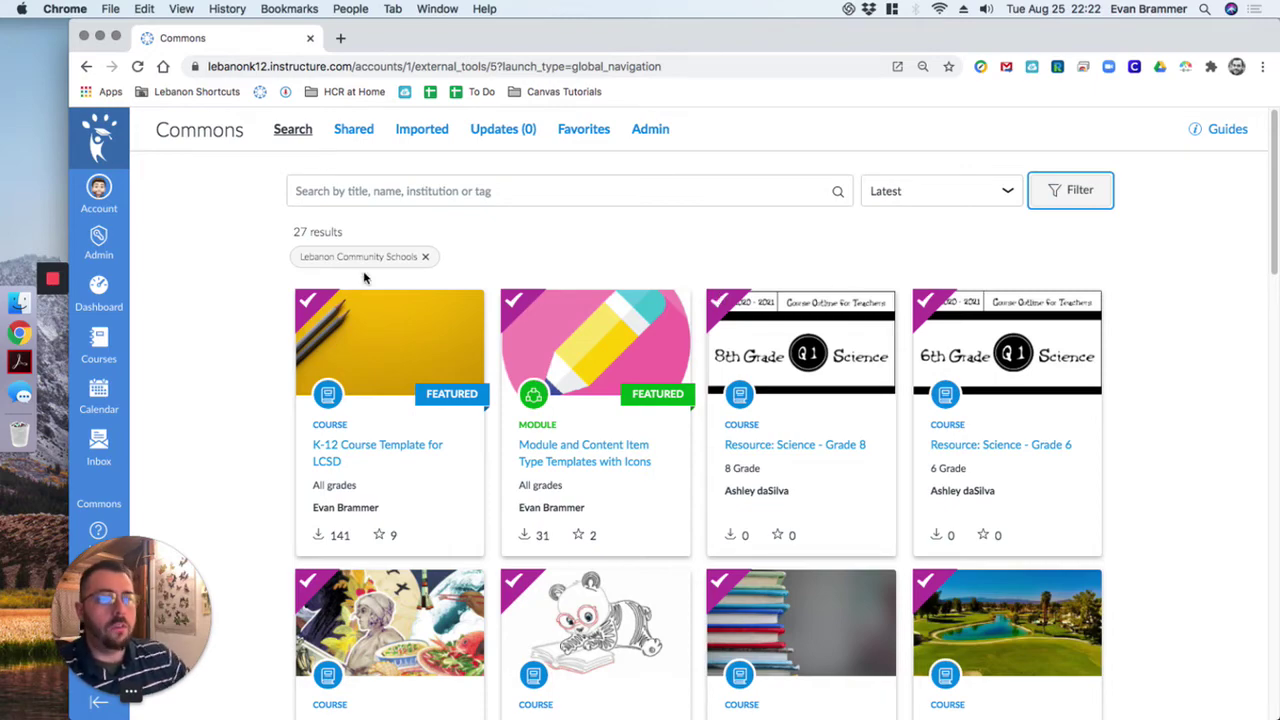
left_click_drag(1276, 115, 1271, 166)
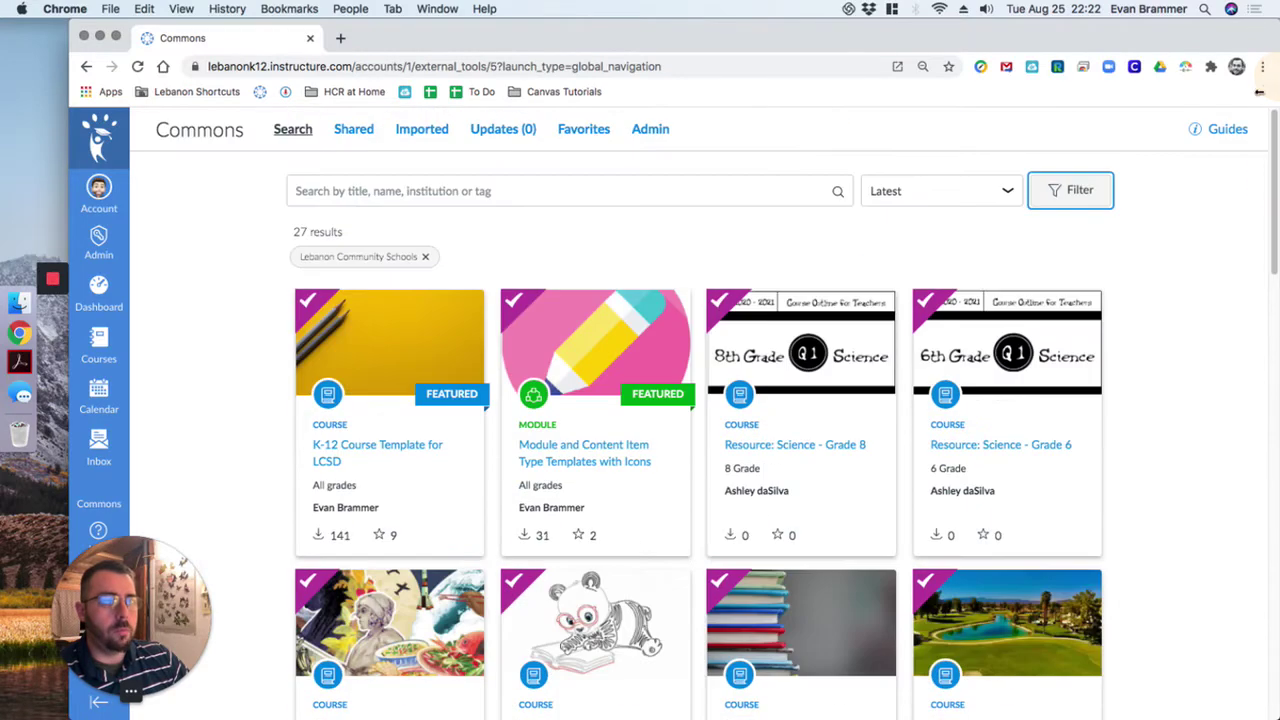
Step: Turn off the approved-resources-only restriction and close the filter settings
left_click(1049, 200)
left_click(765, 185)
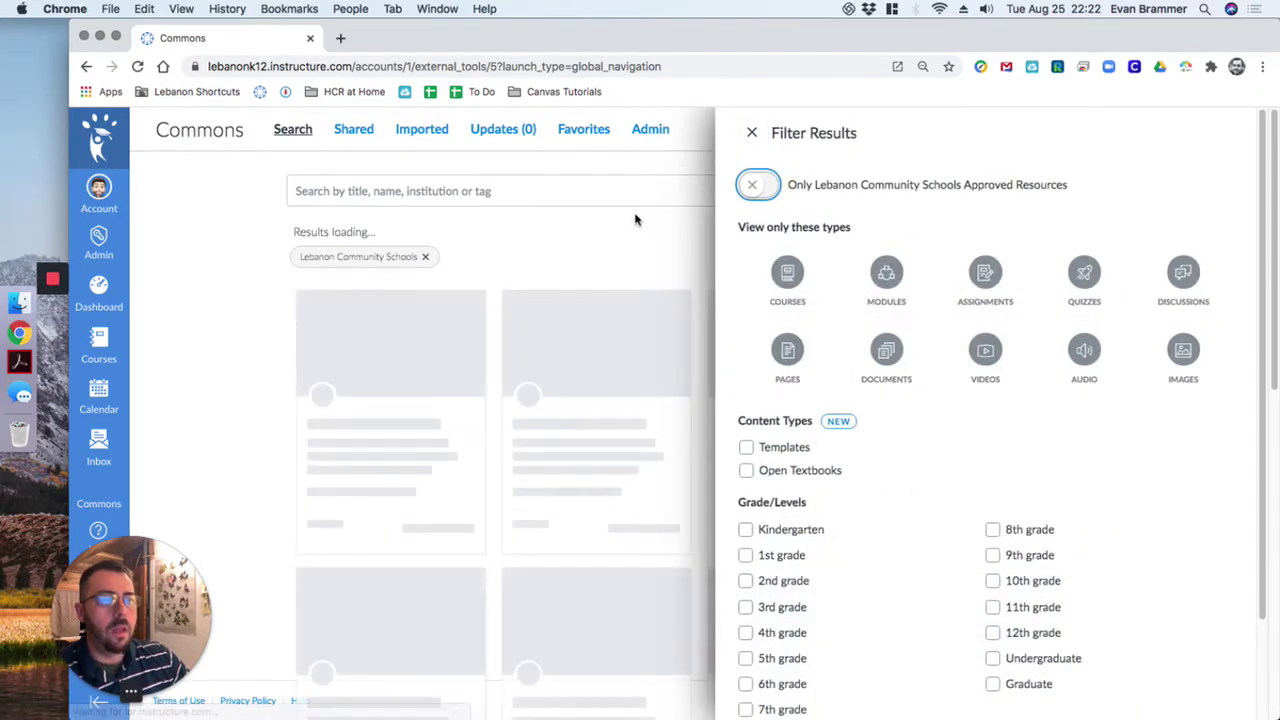
left_click(610, 230)
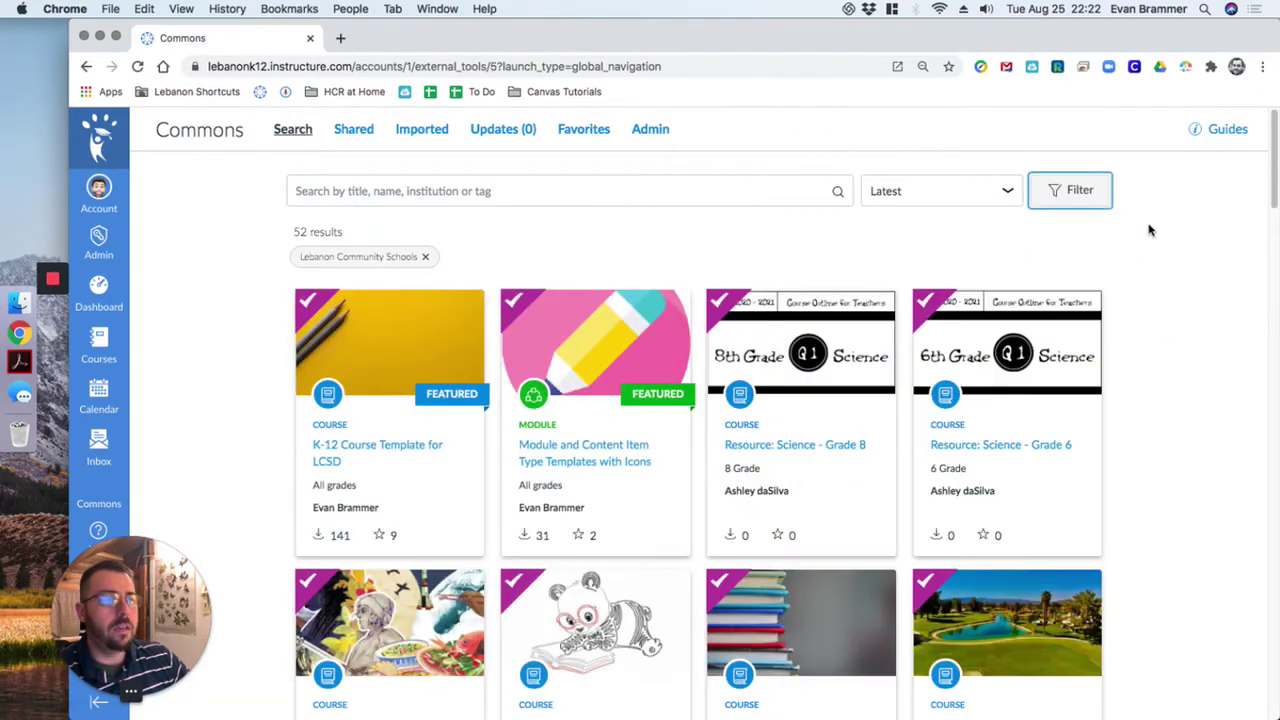
Step: Search the filtered Commons resources for "science" and open the "Resource: Science - Grade 7" course
triple_click(1266, 205)
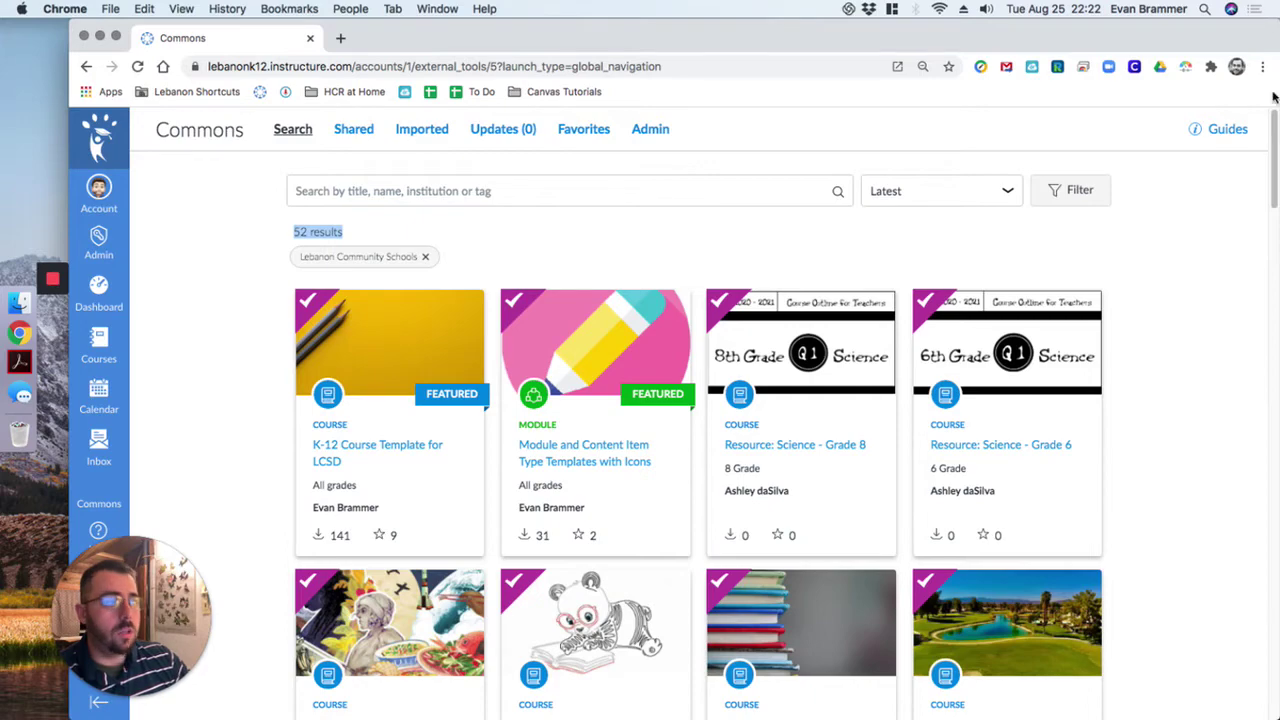
left_click_drag(1273, 128, 1267, 252)
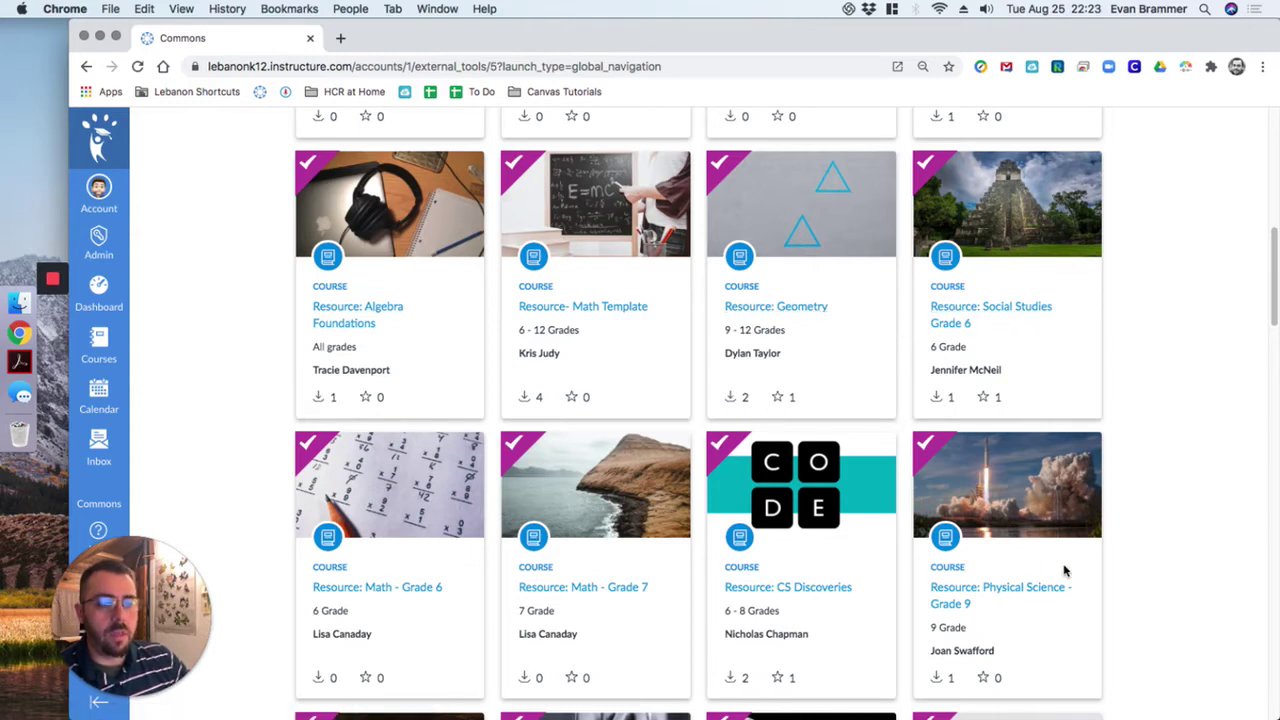
left_click_drag(1271, 320, 1266, 212)
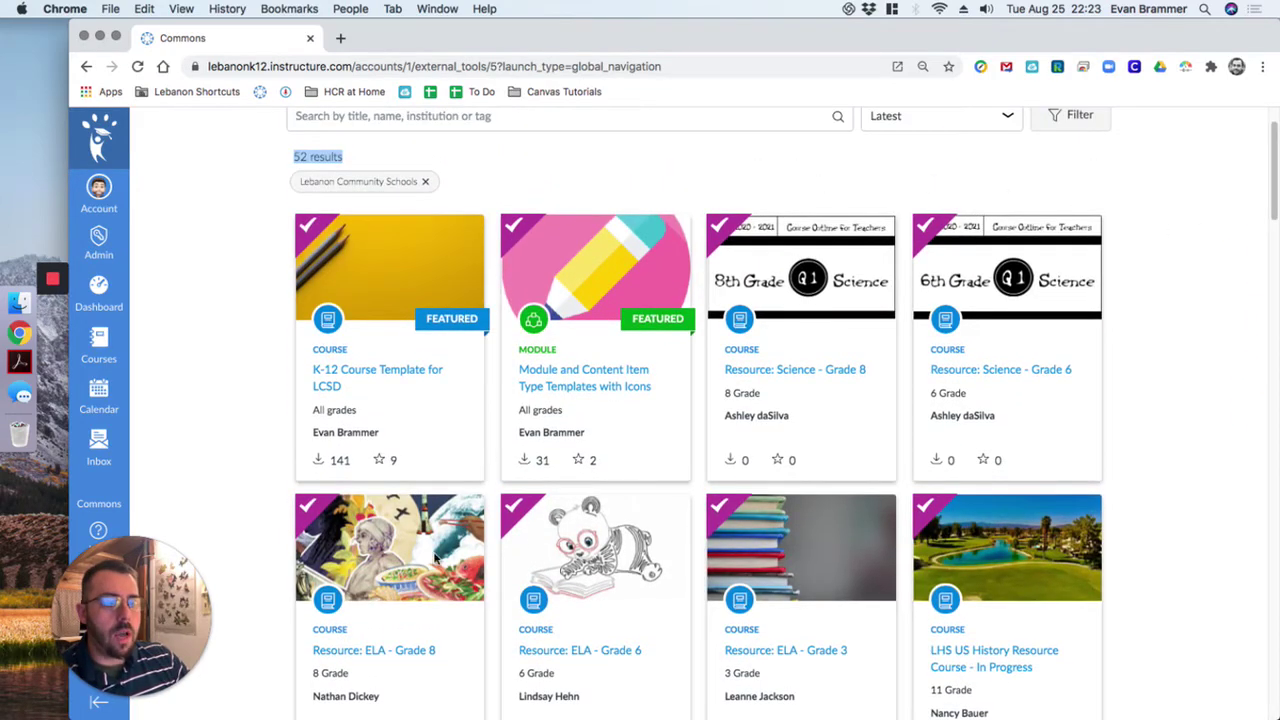
left_click_drag(1270, 178, 1260, 154)
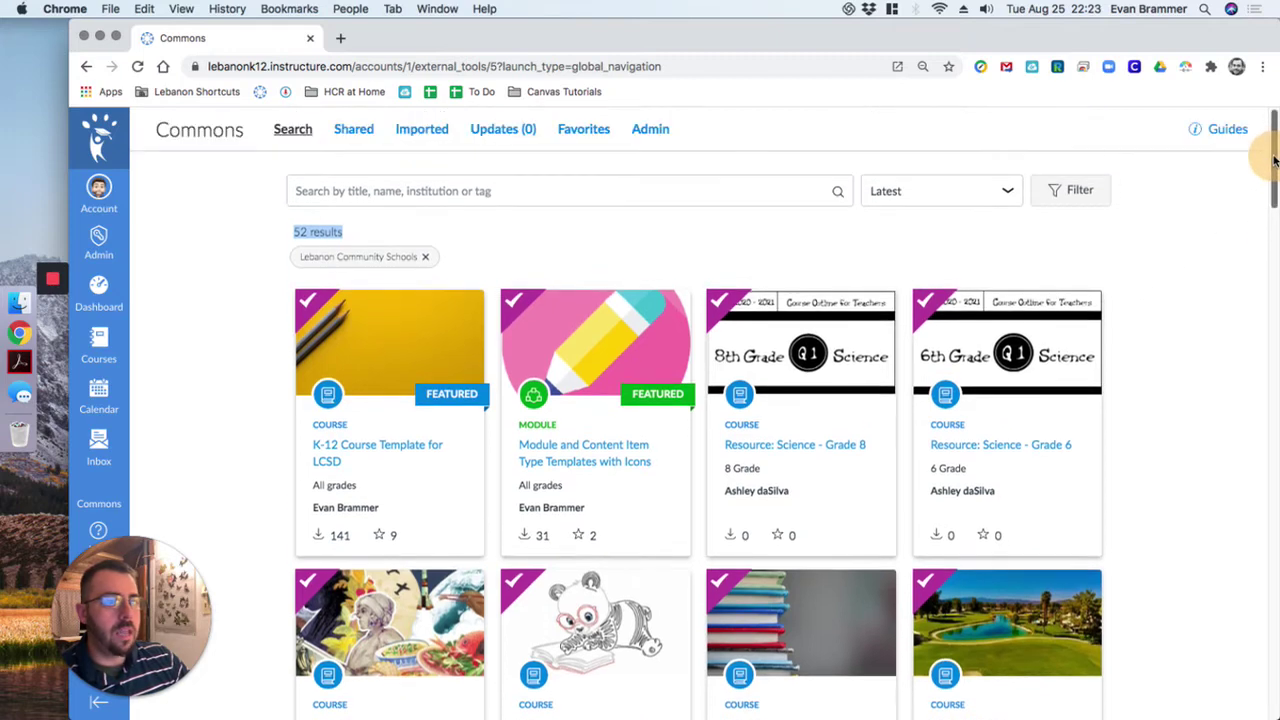
left_click(420, 190)
type("science")
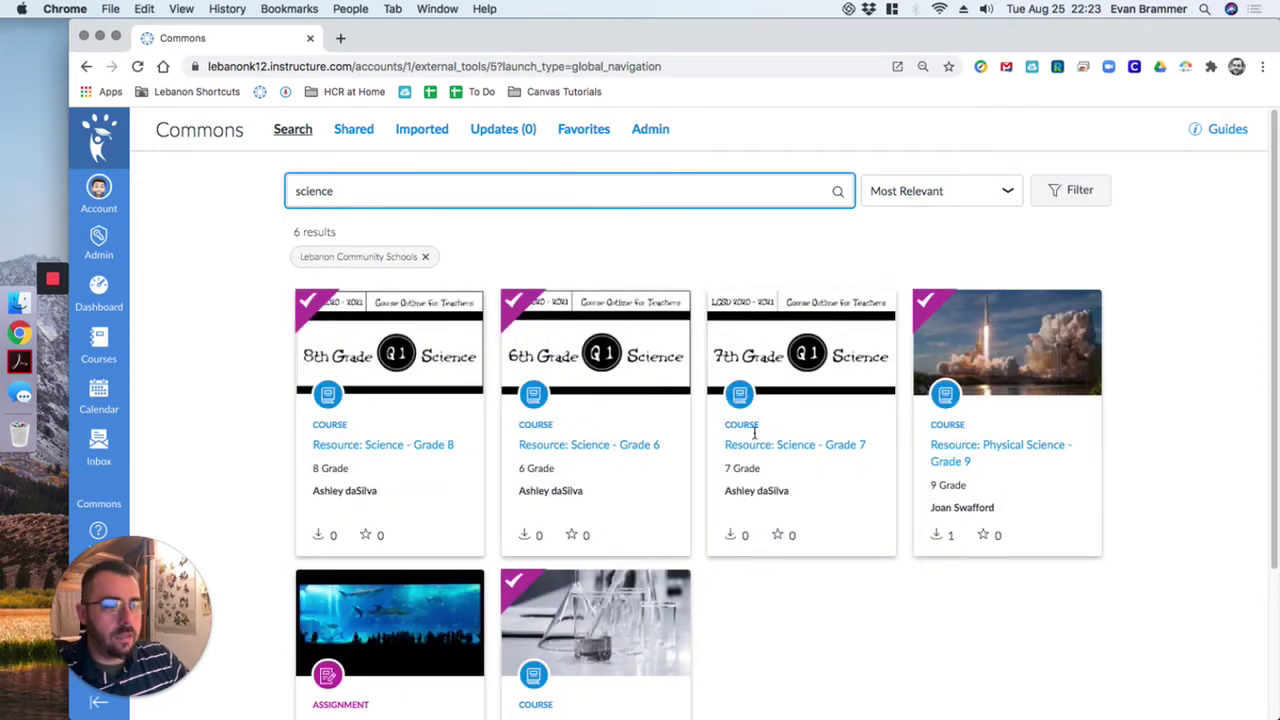
left_click(772, 450)
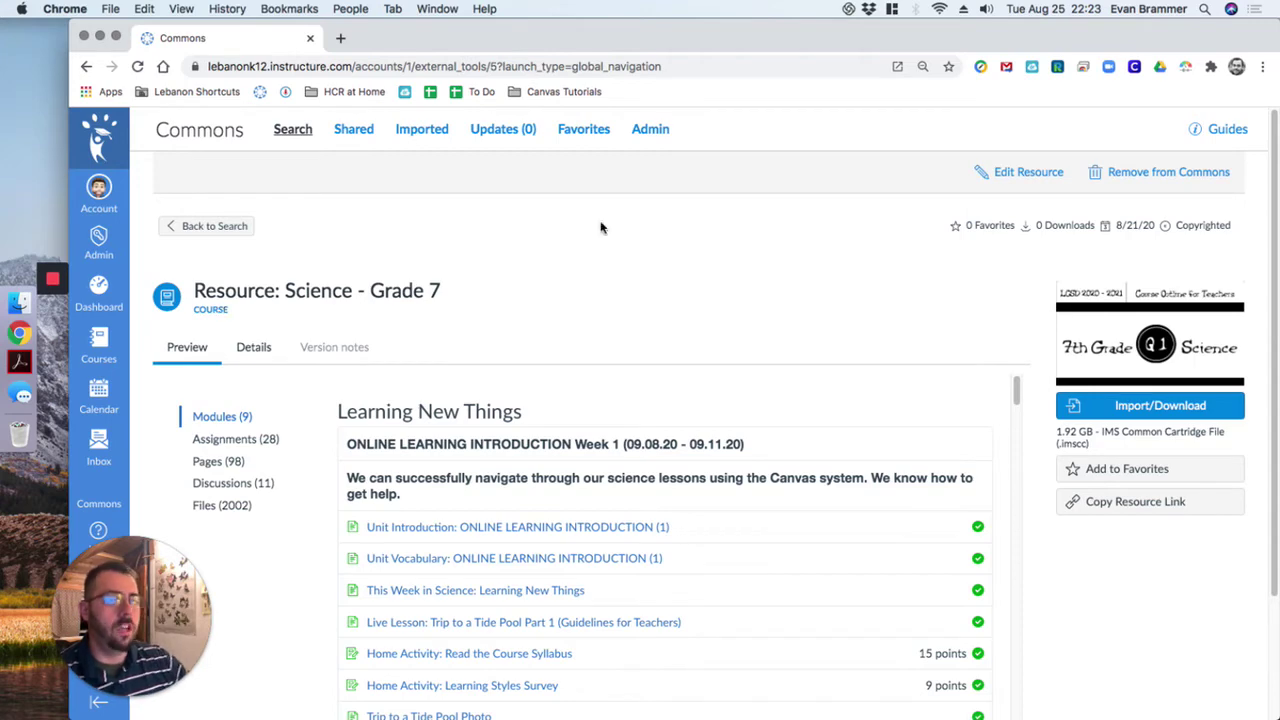
Step: Examine the Science - Grade 7 resource's preview, usage and copyright details, import options and download size
mouse_move(1018, 385)
left_mouse_down()
mouse_move(1016, 463)
mouse_move(1016, 386)
left_mouse_up()
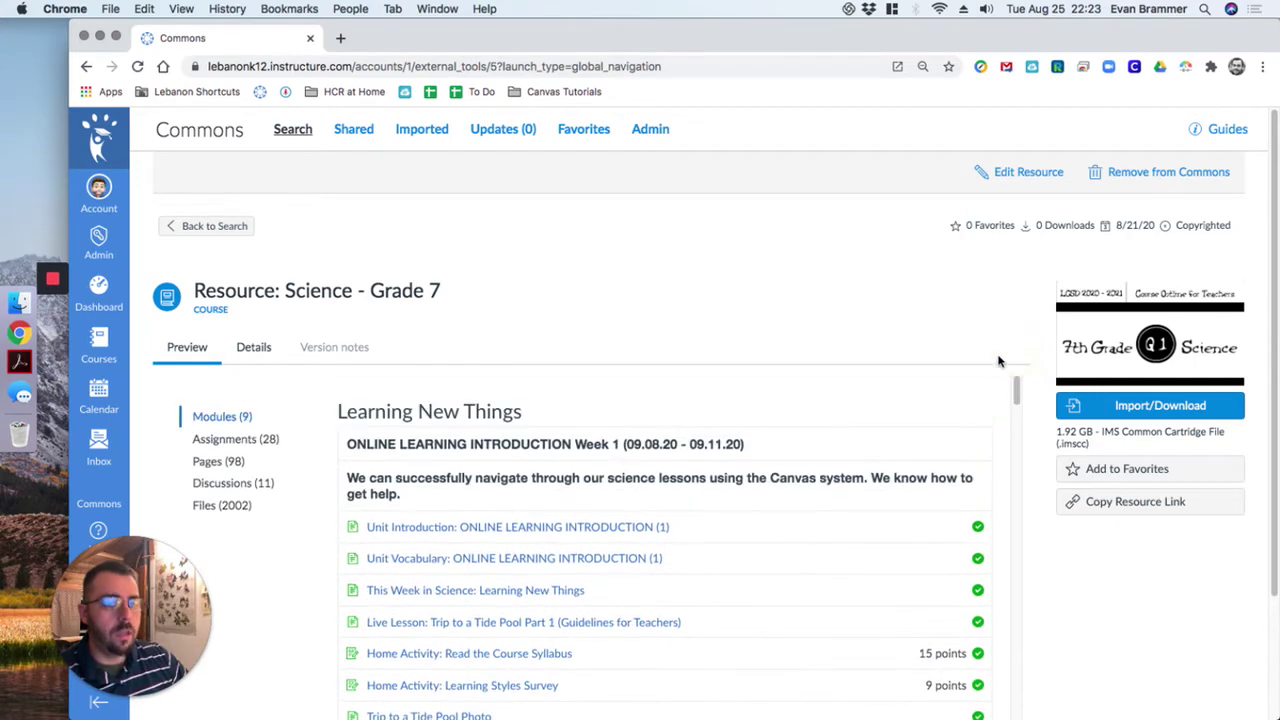
left_click_drag(945, 228, 1188, 229)
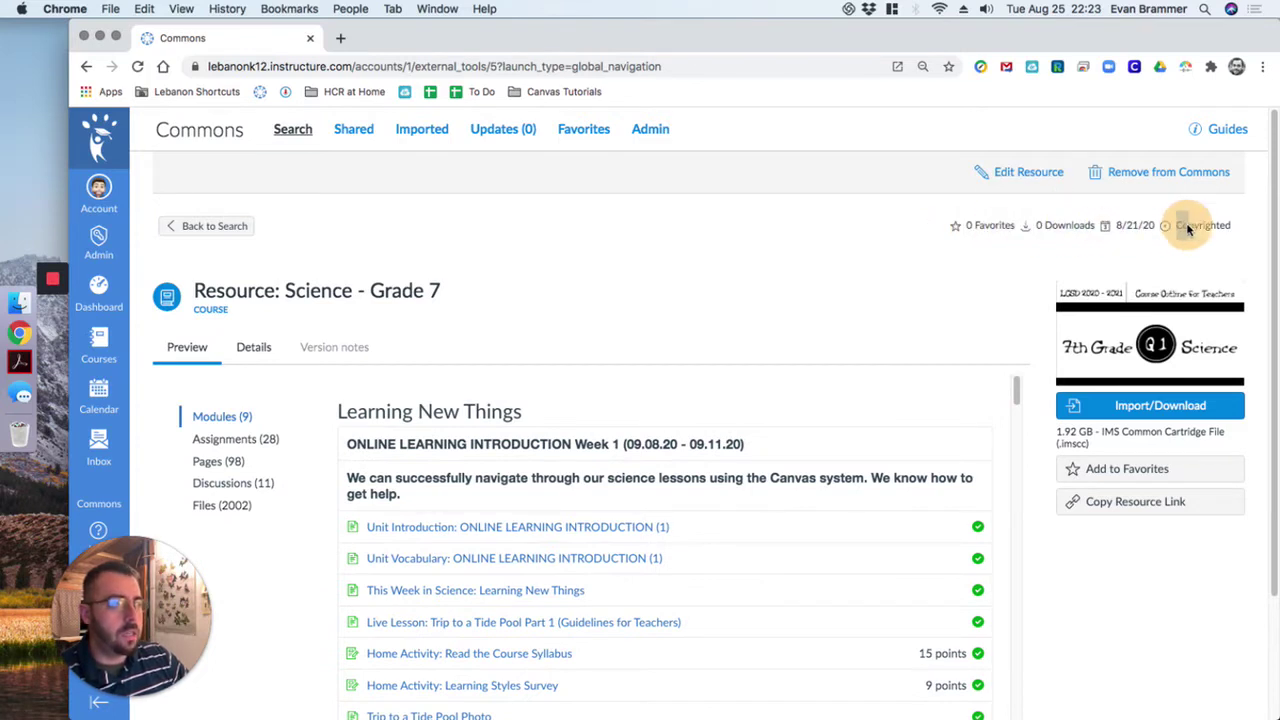
left_click(938, 275)
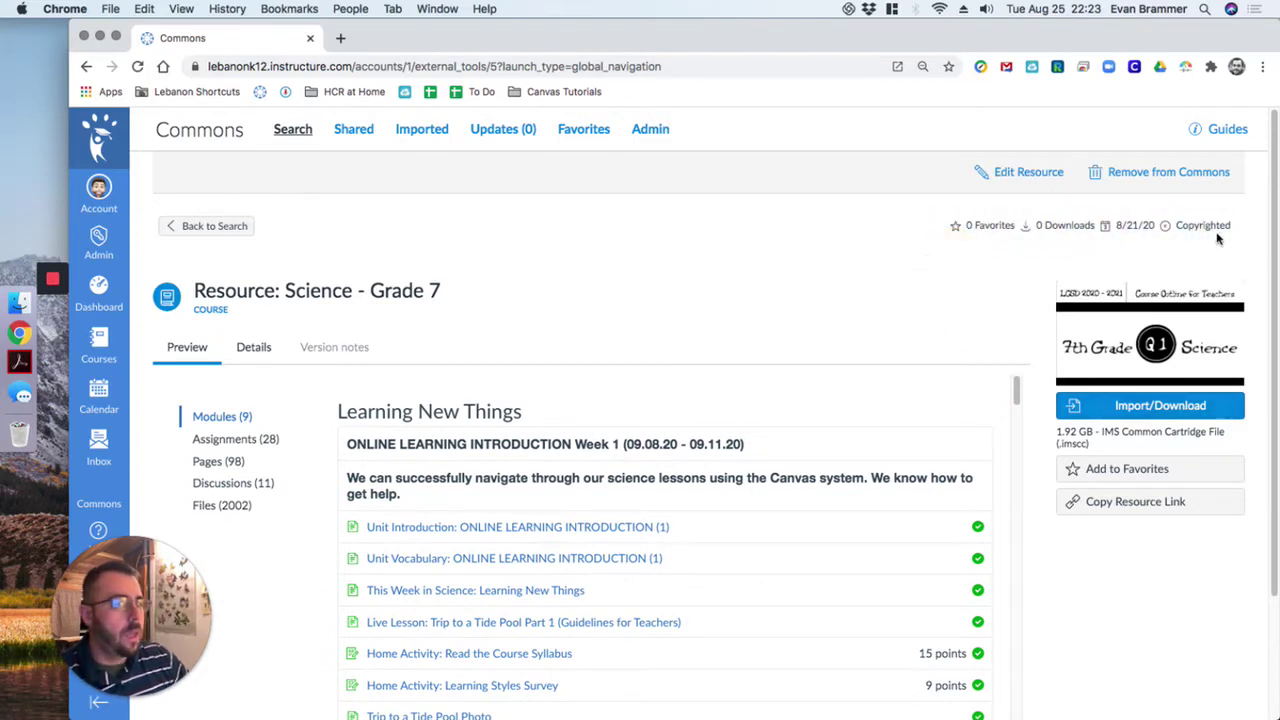
left_click(1152, 408)
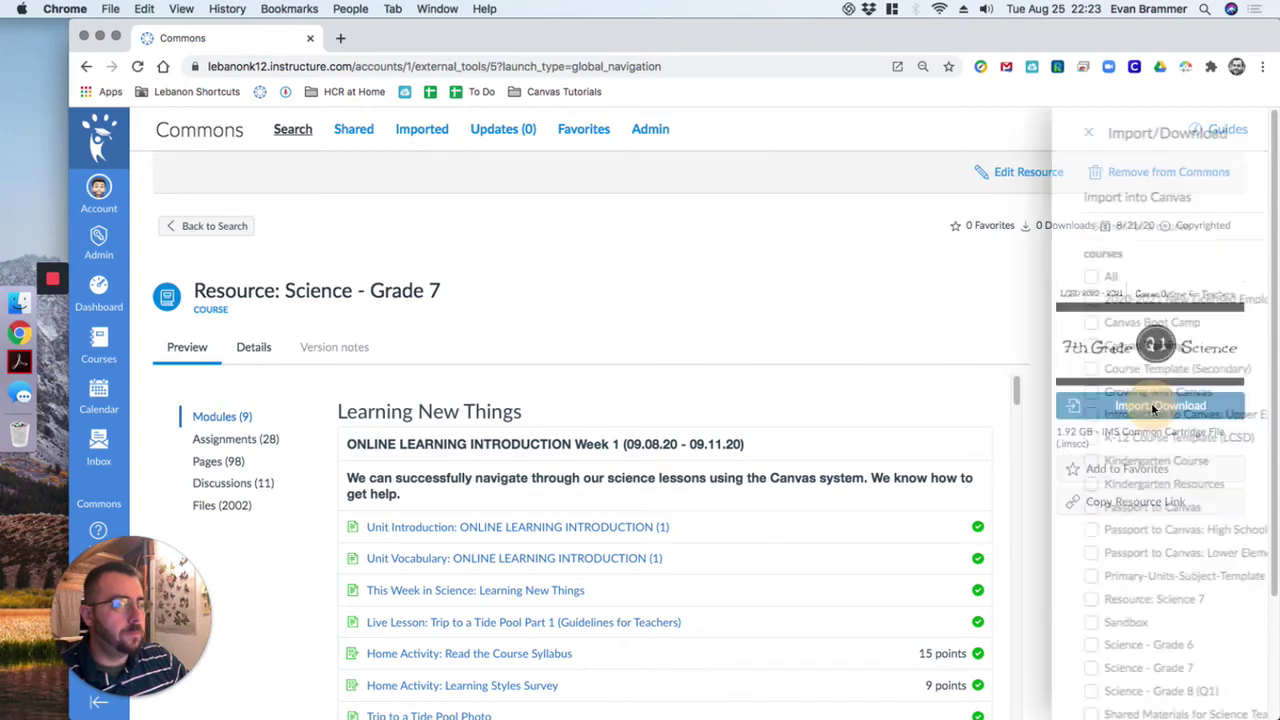
left_click(752, 132)
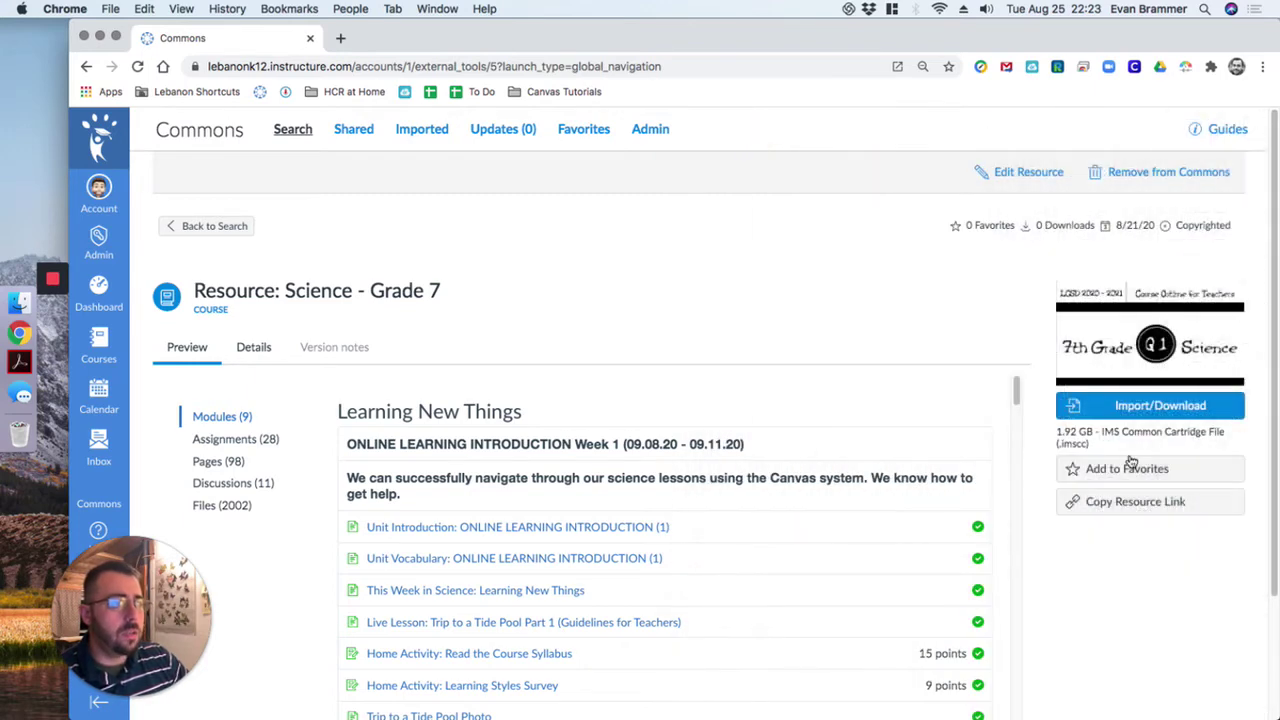
left_click_drag(1057, 432, 1101, 432)
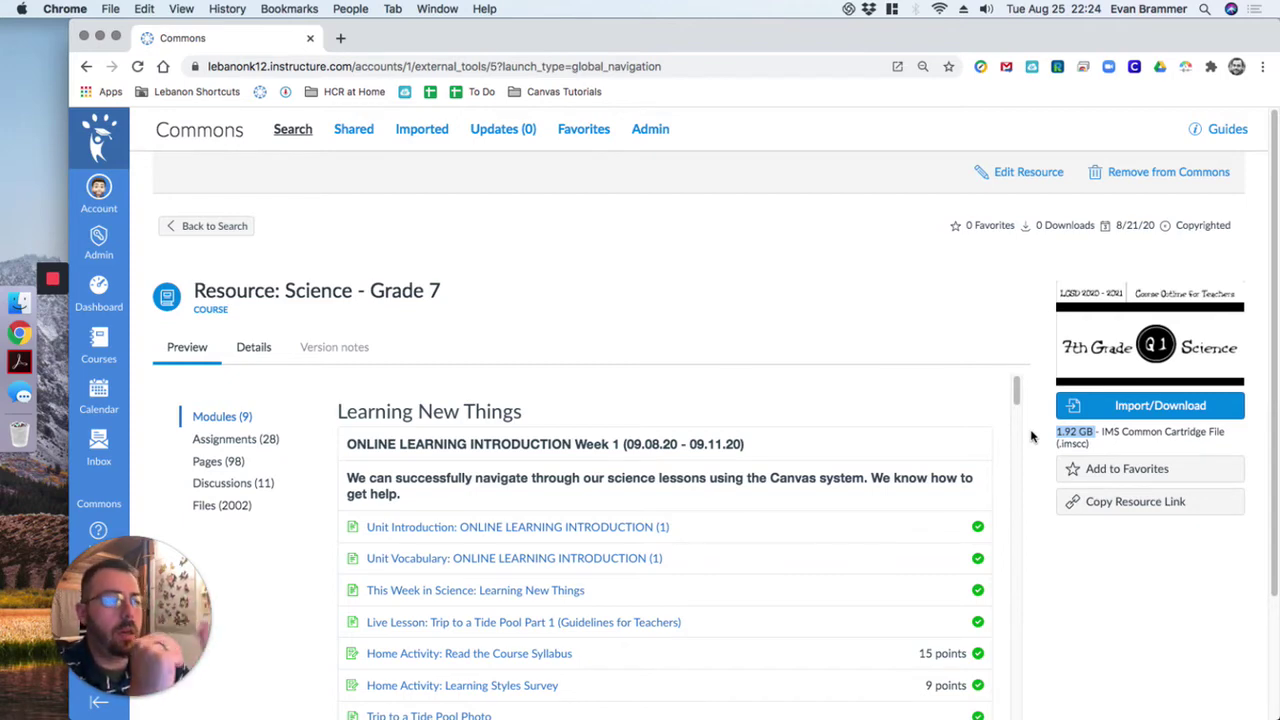
Step: Import the Science - Grade 7 resource from Commons into the Resource: Science 7 course
left_click(1143, 413)
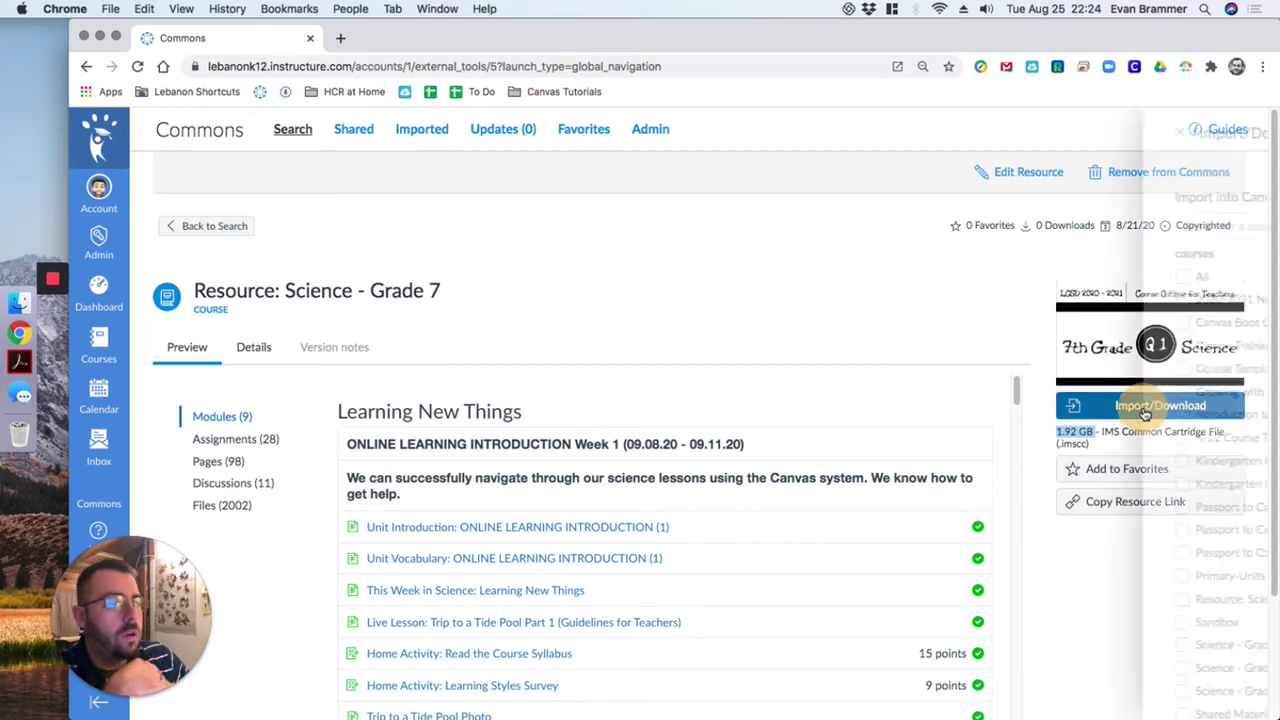
left_click_drag(1262, 245, 1266, 400)
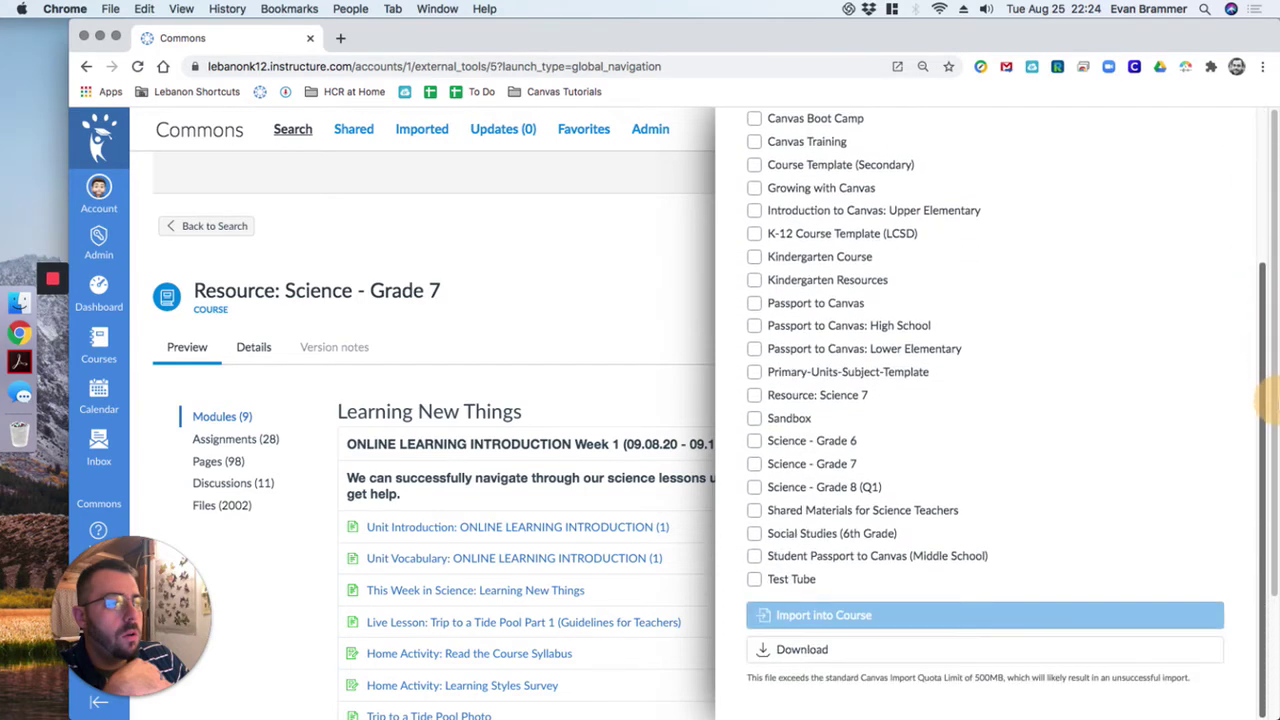
left_click(754, 395)
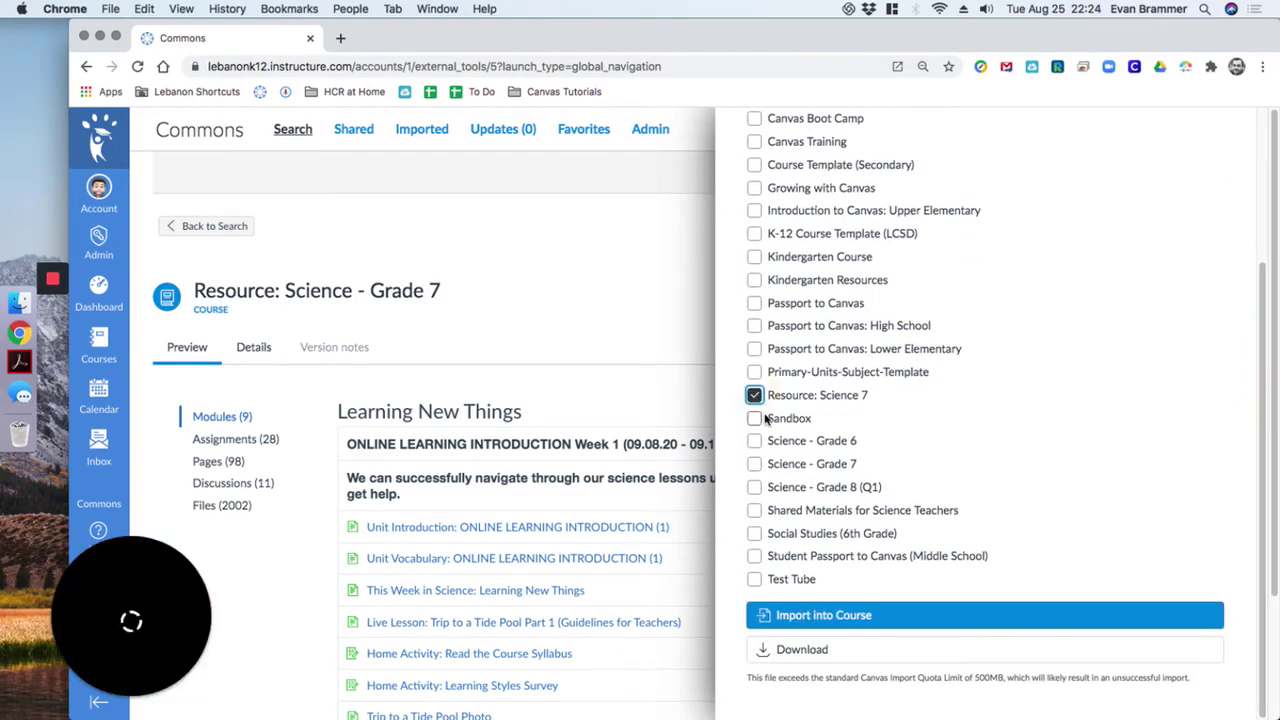
mouse_move(100, 695)
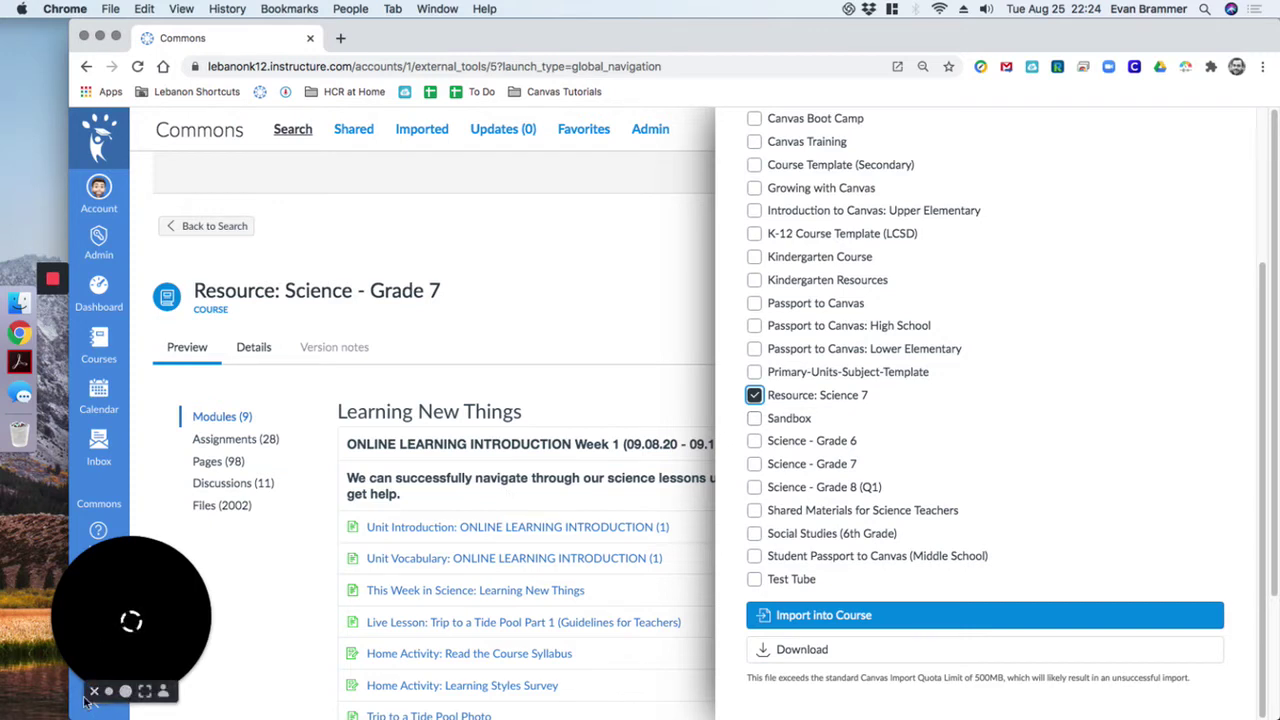
left_click(95, 692)
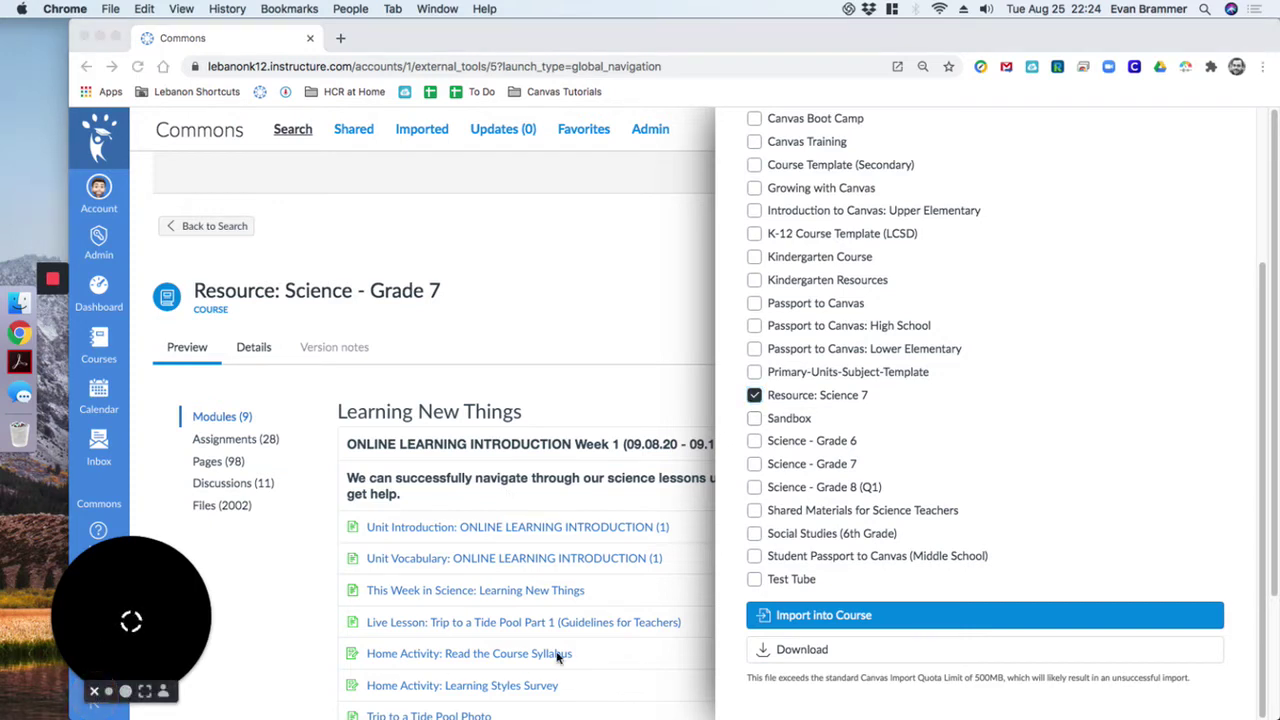
left_click(878, 614)
left_click(890, 617)
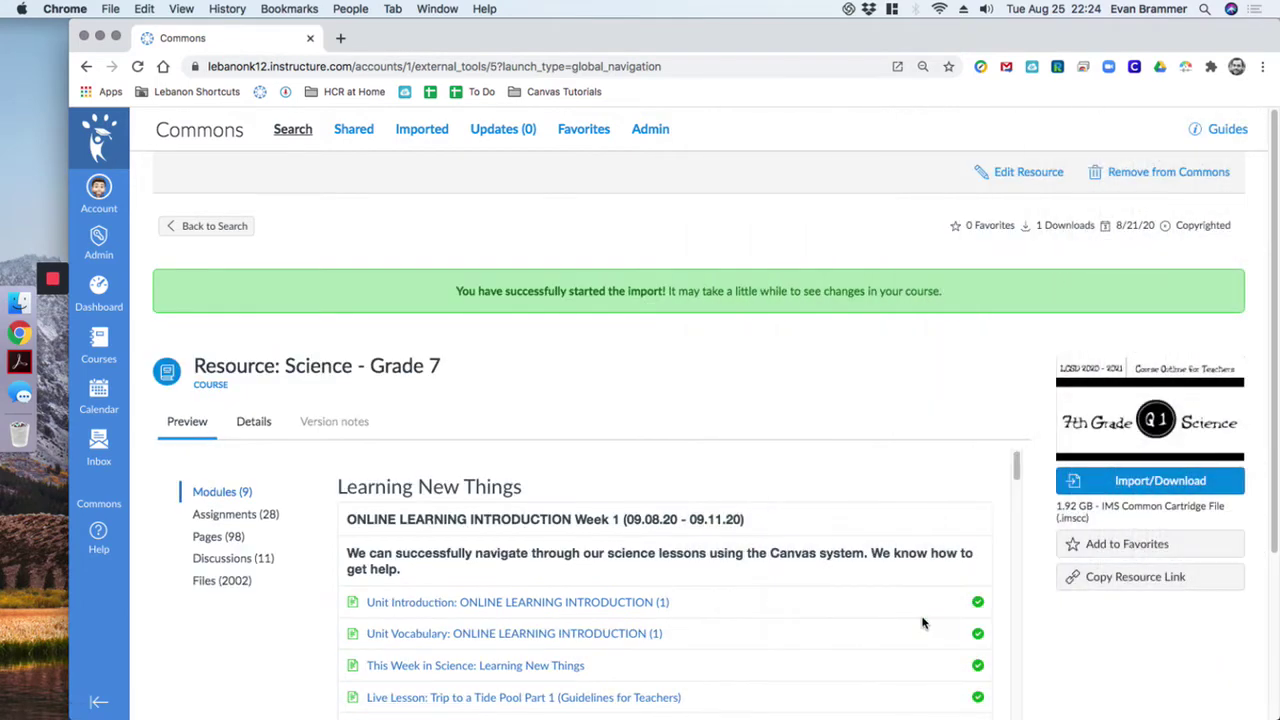
left_click_drag(442, 293, 994, 280)
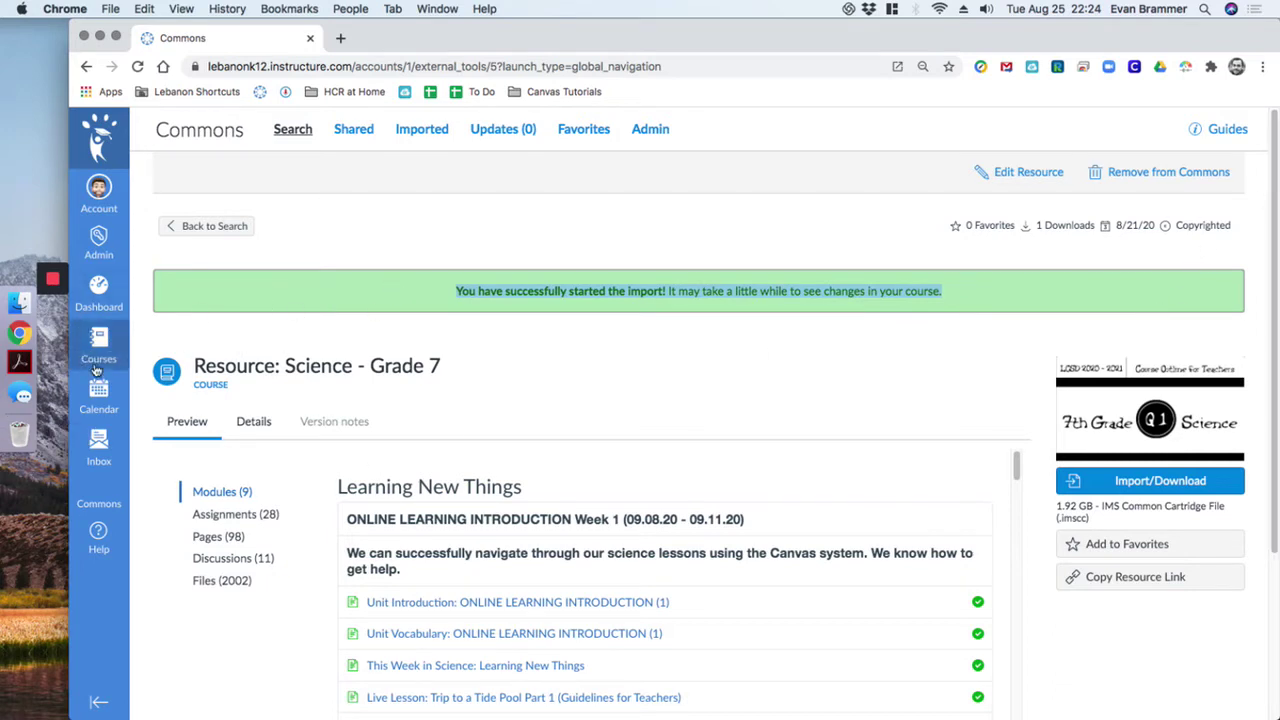
Step: Open the Science - Grade 7 course's content import page and set the content type to Copy a Canvas Course
left_click(104, 306)
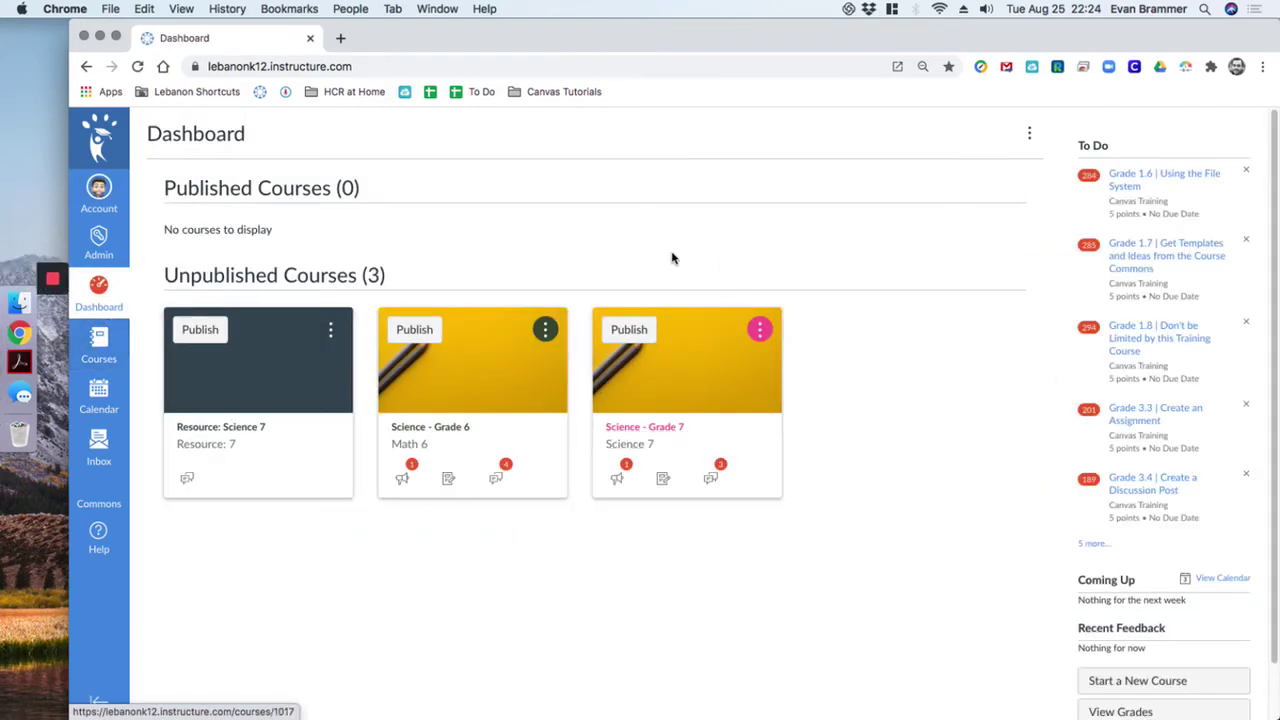
left_click(640, 430)
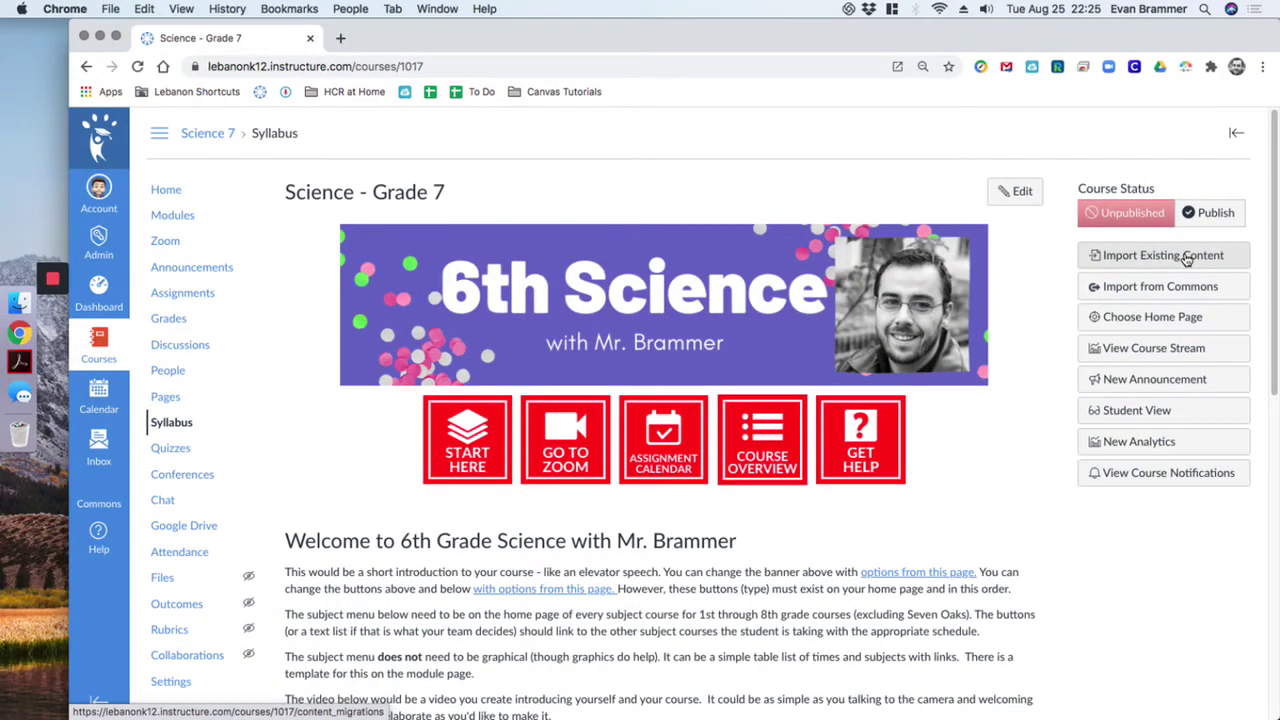
left_click(1186, 257)
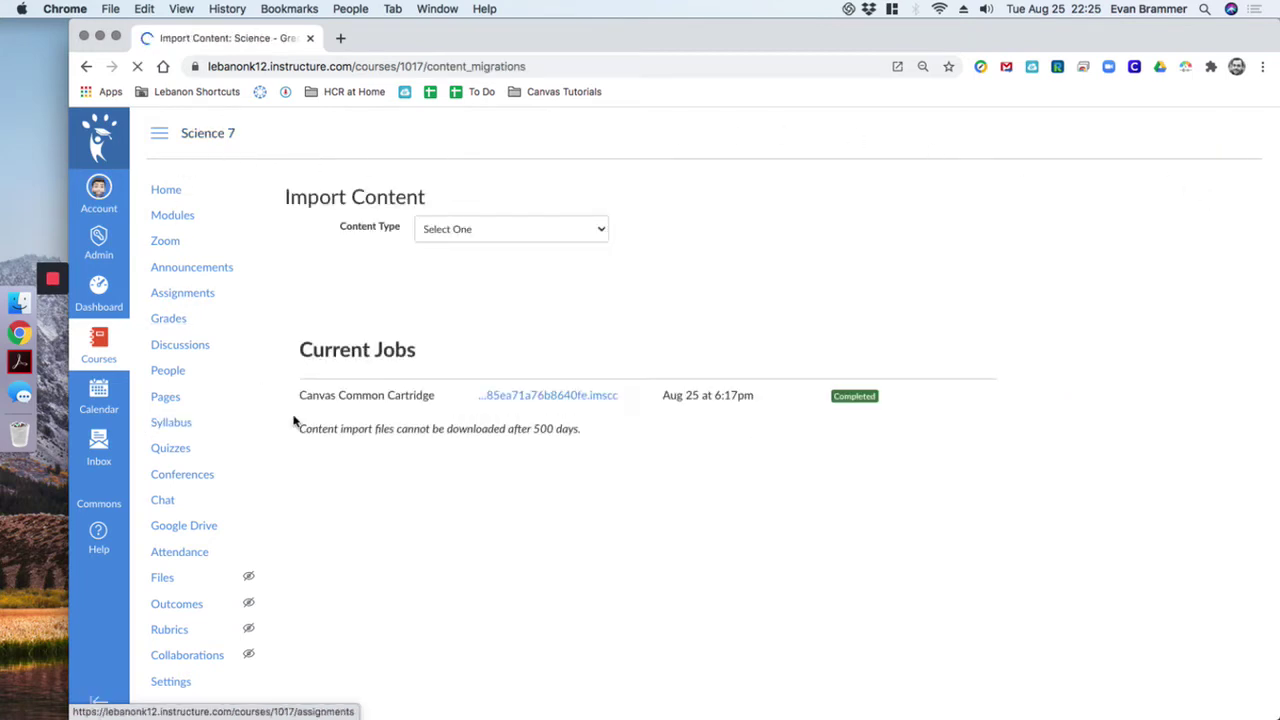
left_click(599, 231)
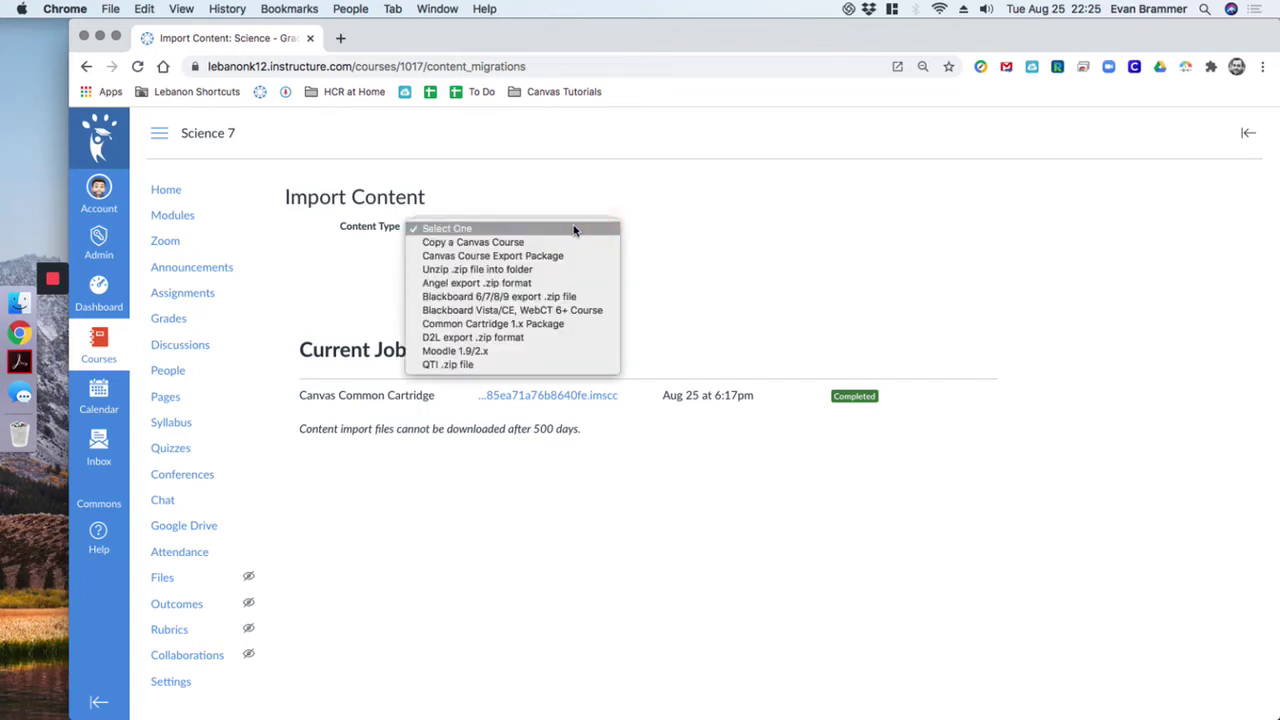
left_click(463, 246)
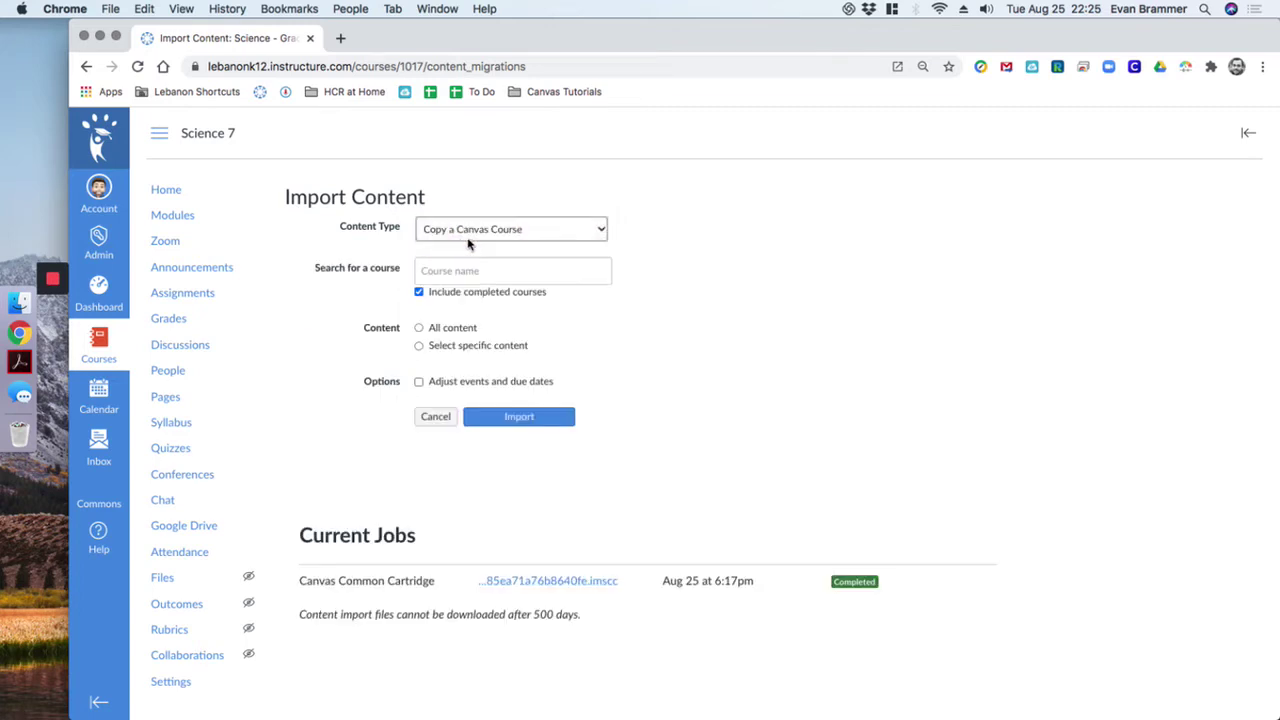
Step: Choose Resource: Science 7 as the source course and start an import limited to specific content
left_click(462, 271)
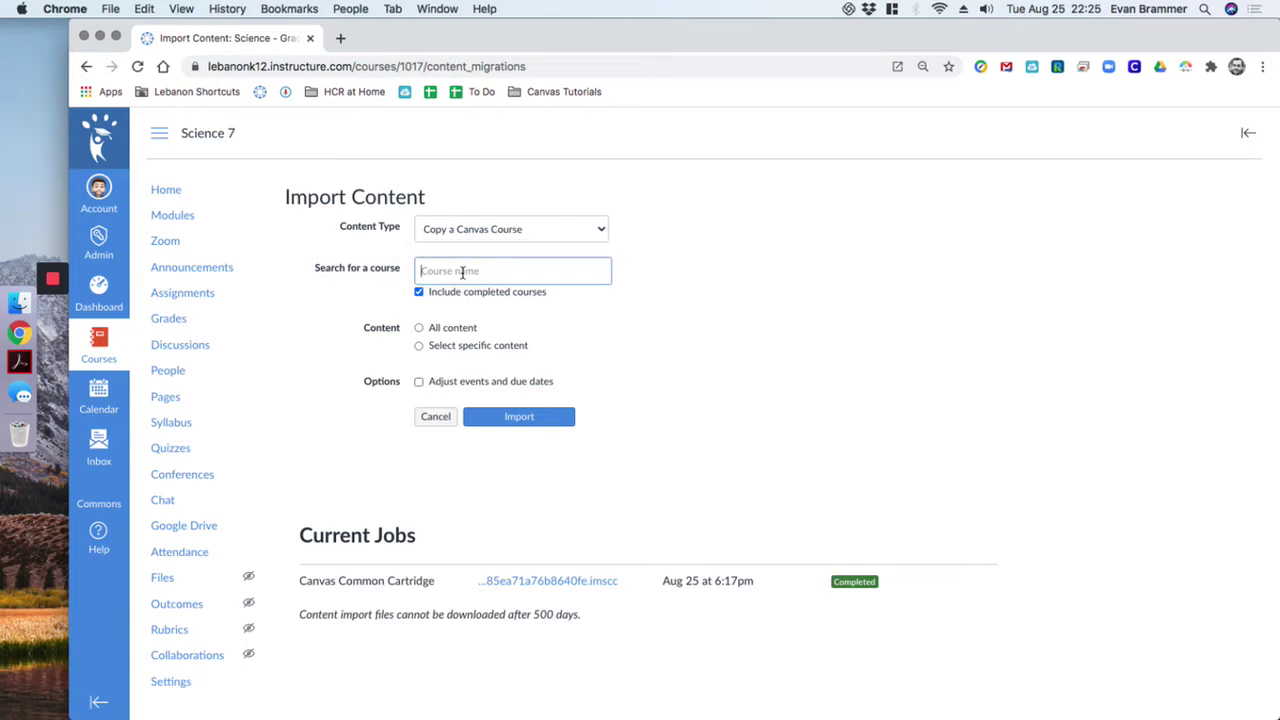
type("Resource:")
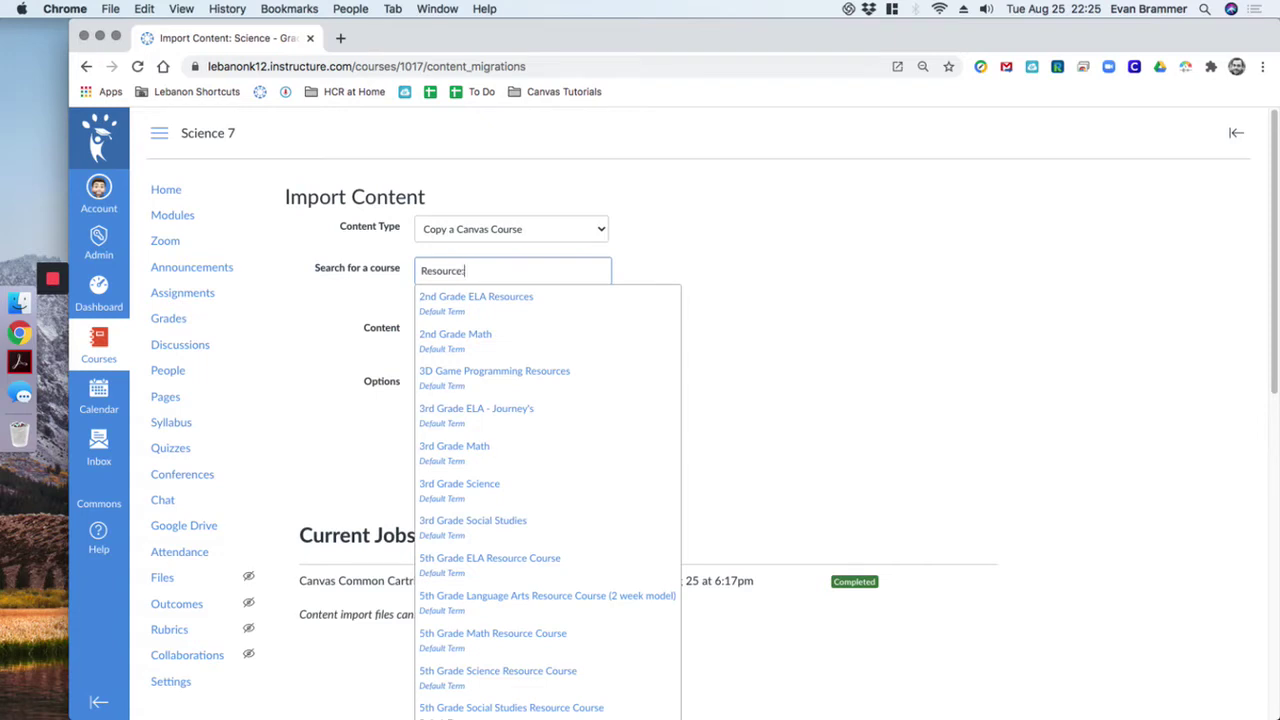
type(" Science")
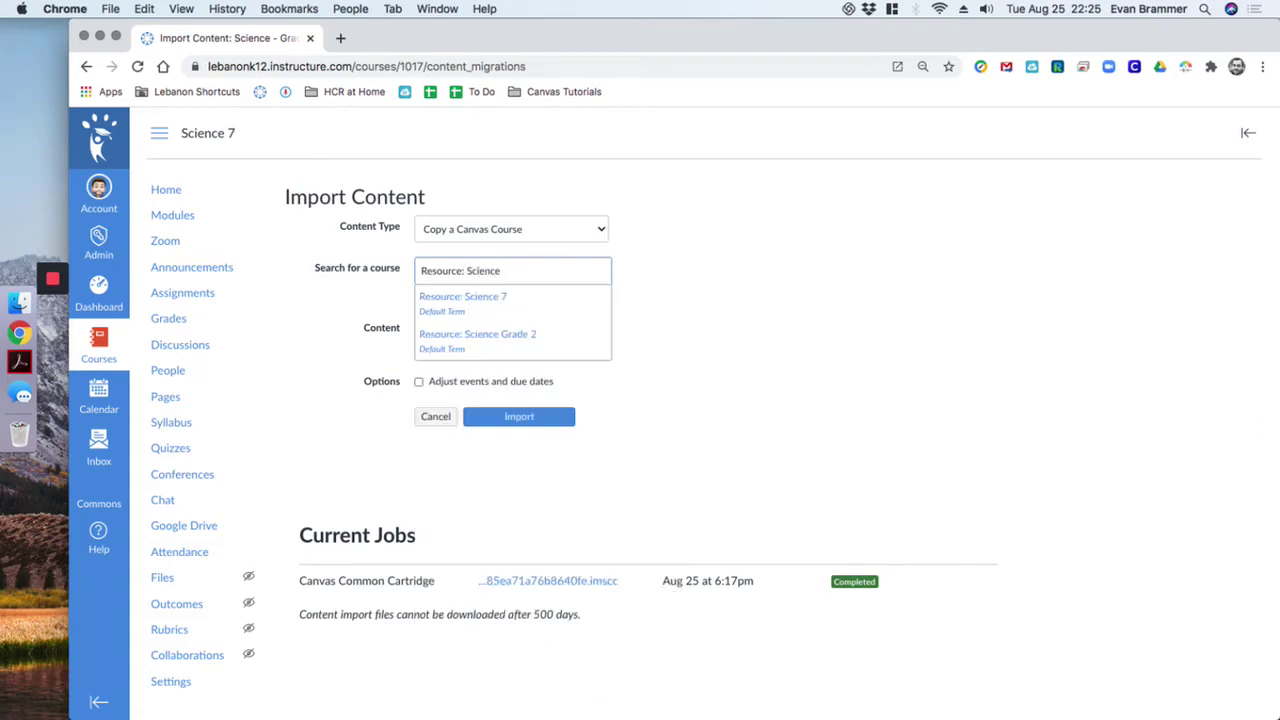
left_click(487, 300)
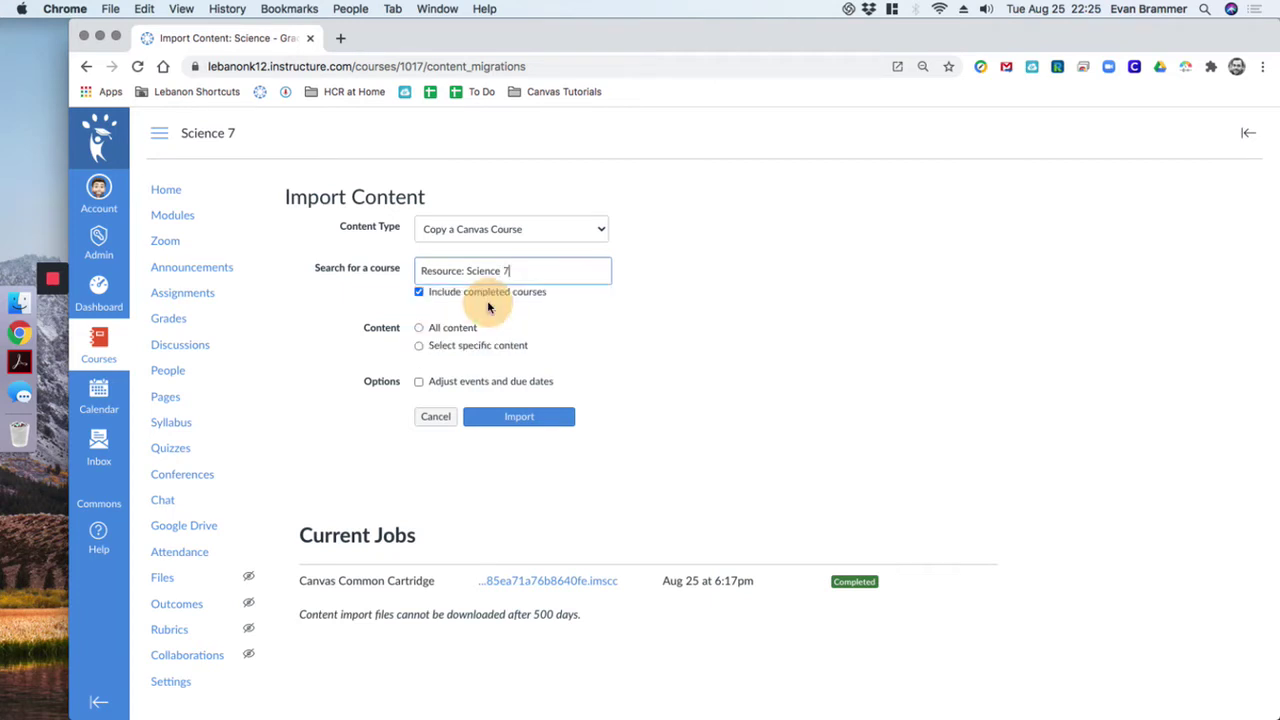
left_click(421, 346)
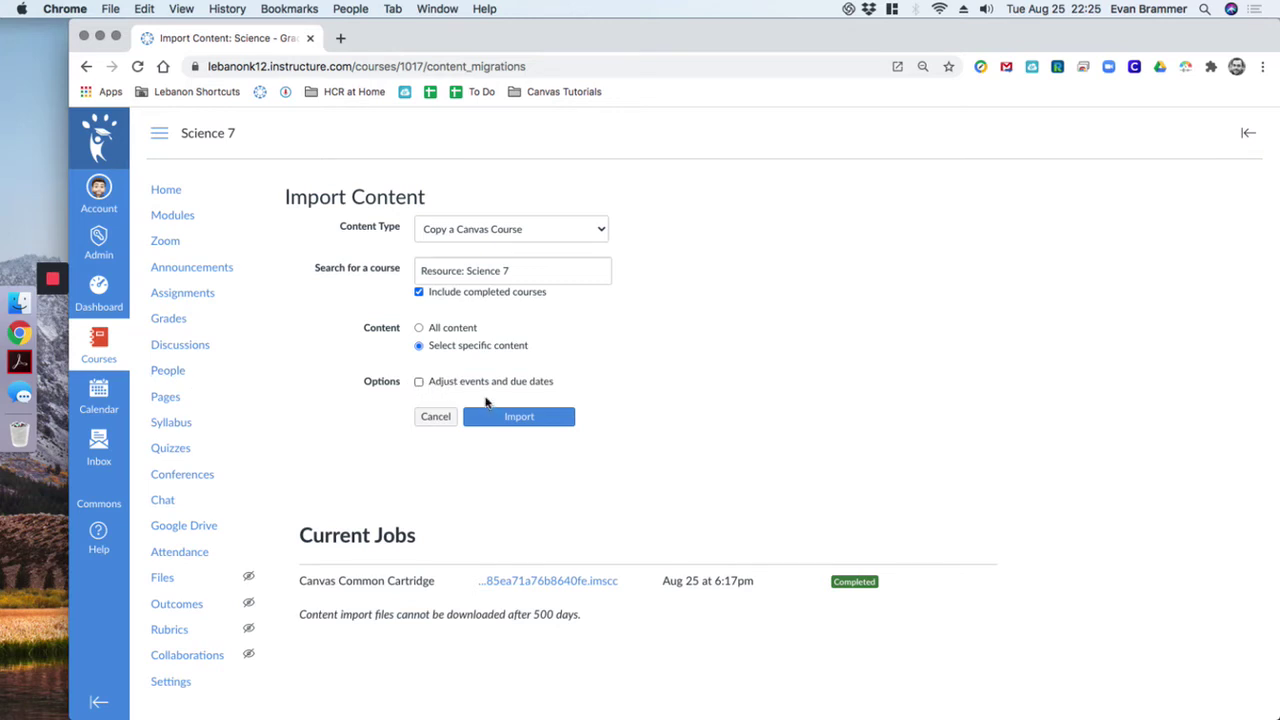
left_click(513, 420)
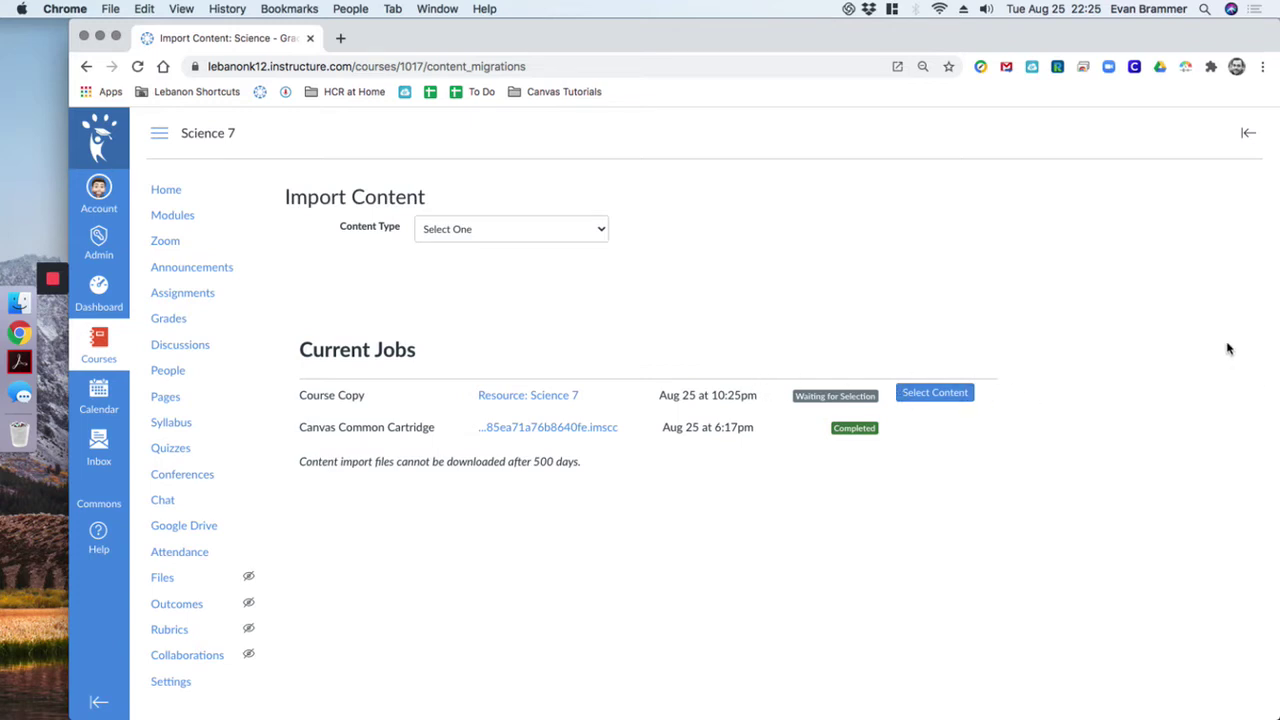
Step: Check the selectable content of the pending Resource: Science 7 course copy and close it without selecting anything
left_click(936, 393)
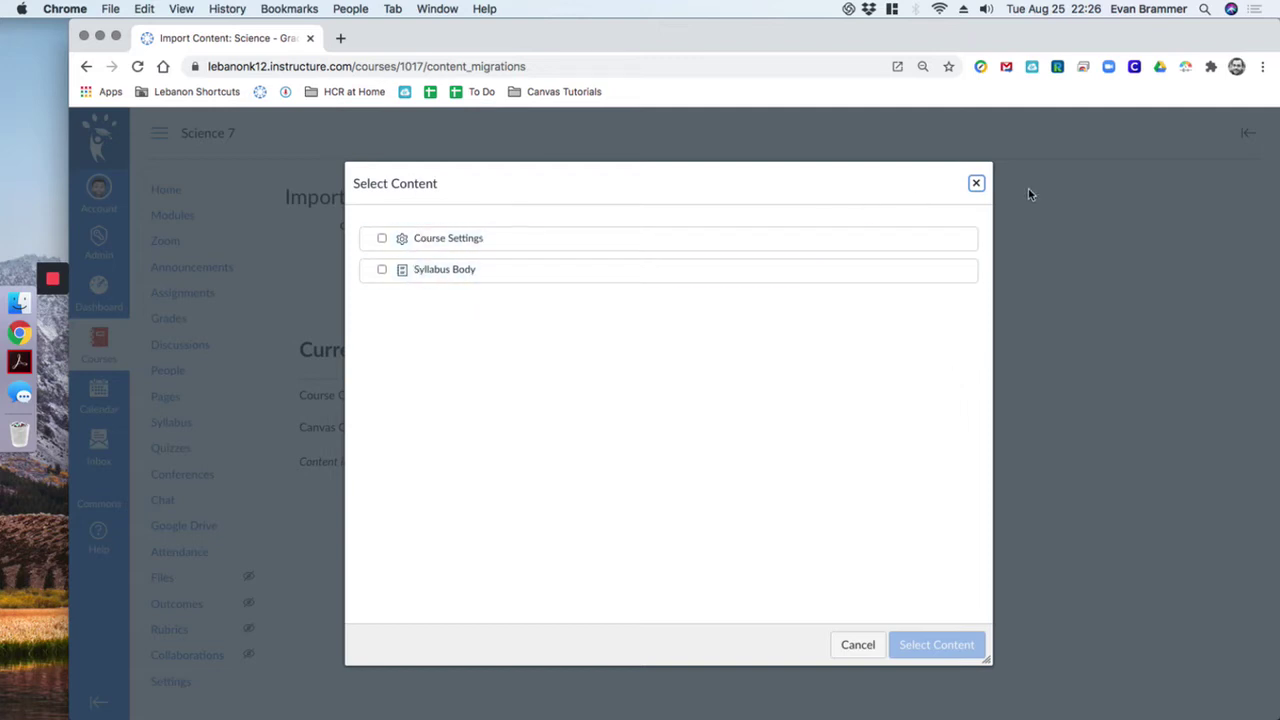
left_click(977, 184)
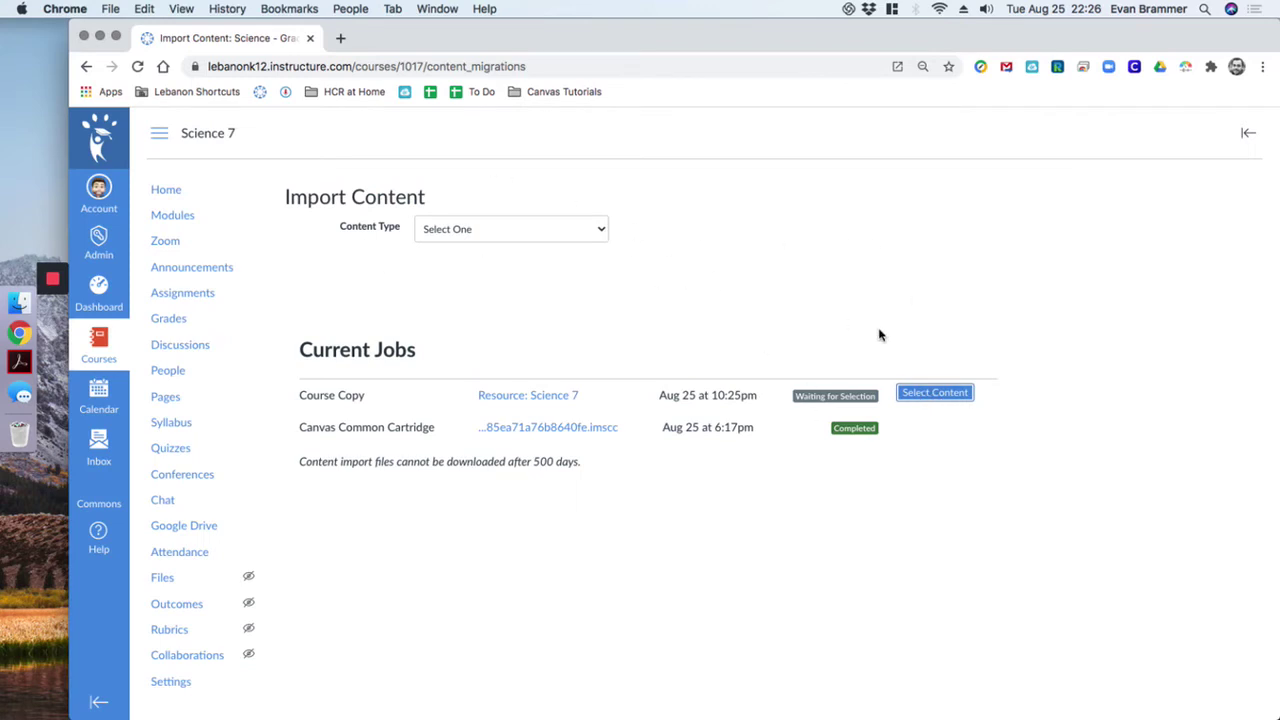
left_click(927, 396)
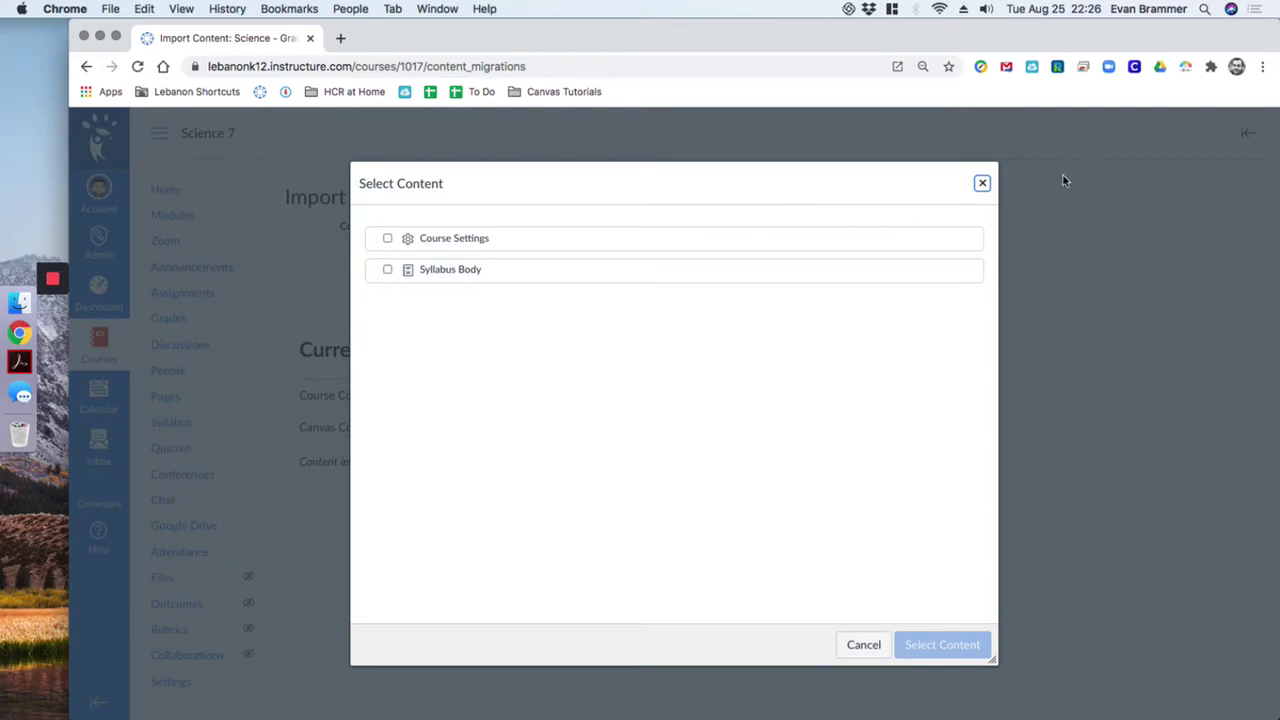
left_click(982, 183)
Step: Begin another Copy a Canvas Course import and look through the source courses matching "Math"
left_click(546, 235)
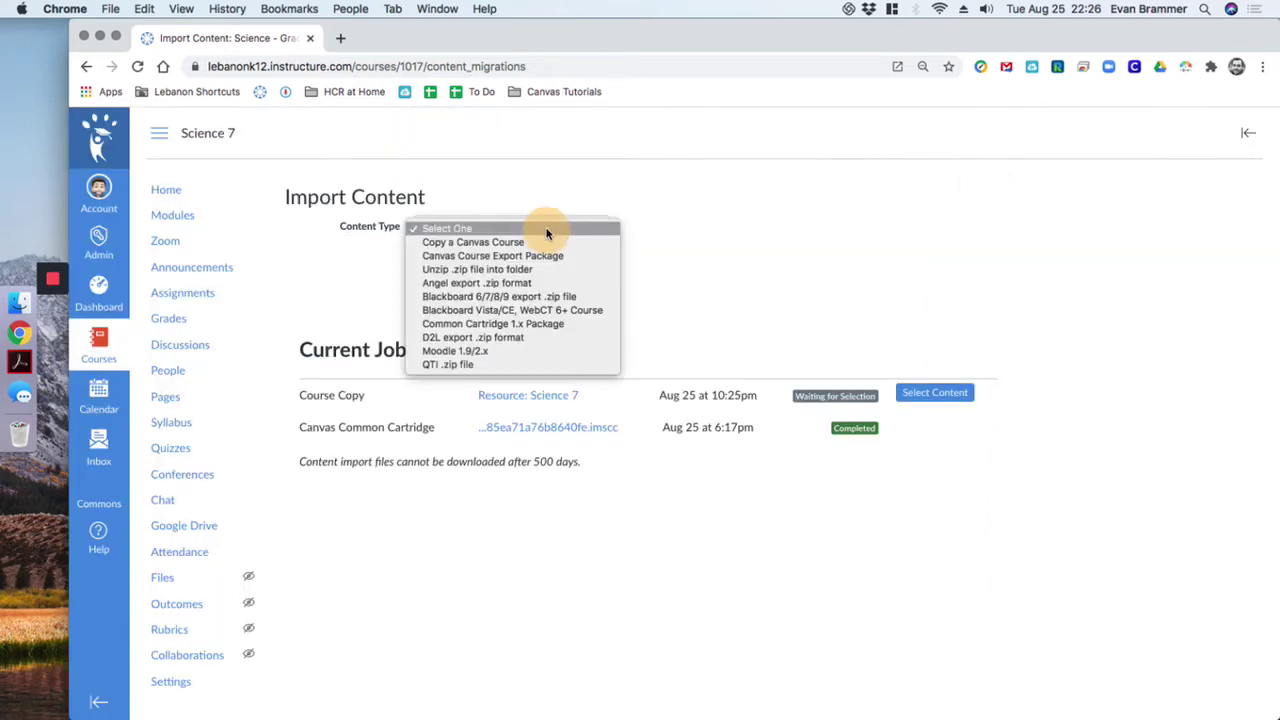
left_click(521, 244)
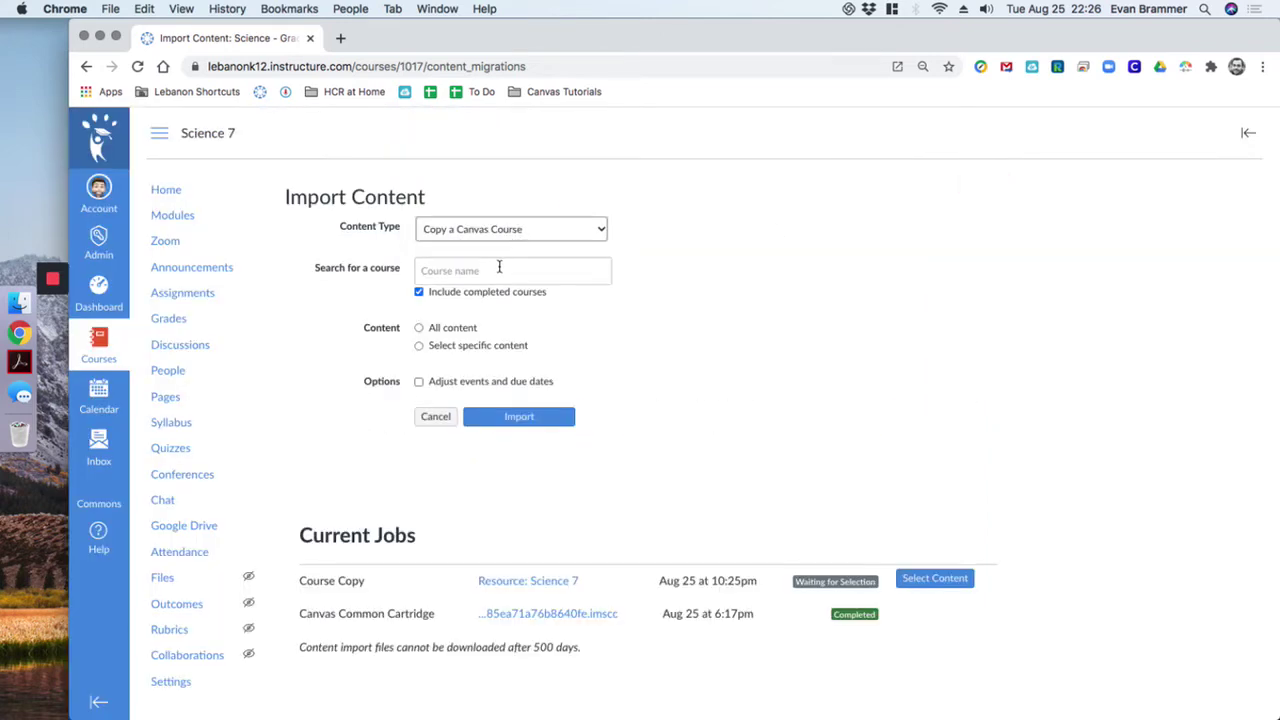
left_click(499, 268)
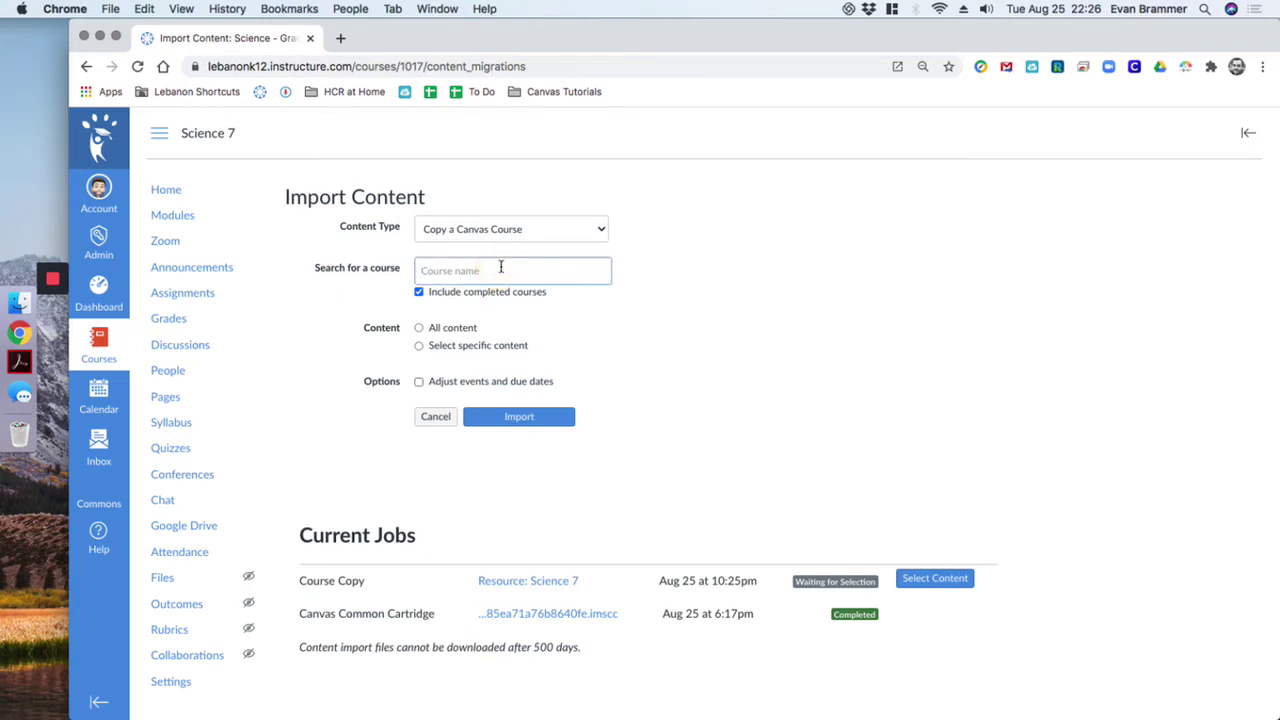
type("Math")
scroll(523, 414, "down", 5)
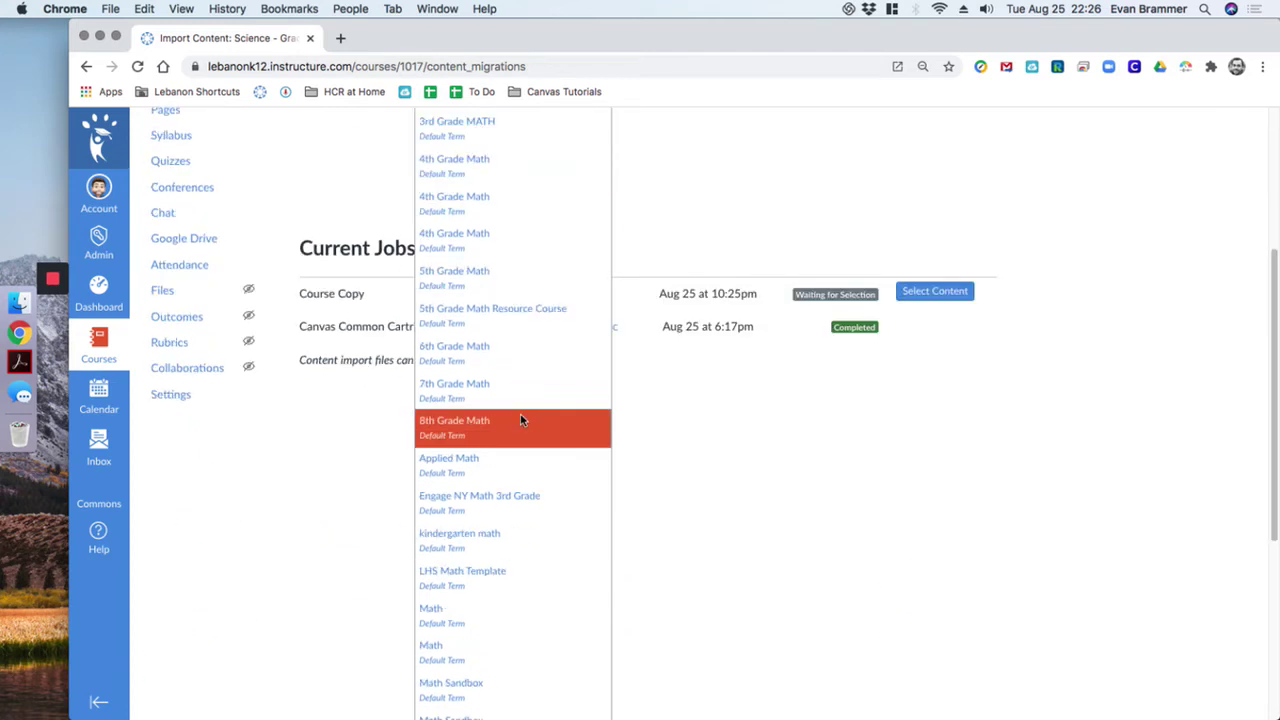
scroll(521, 432, "up", 5)
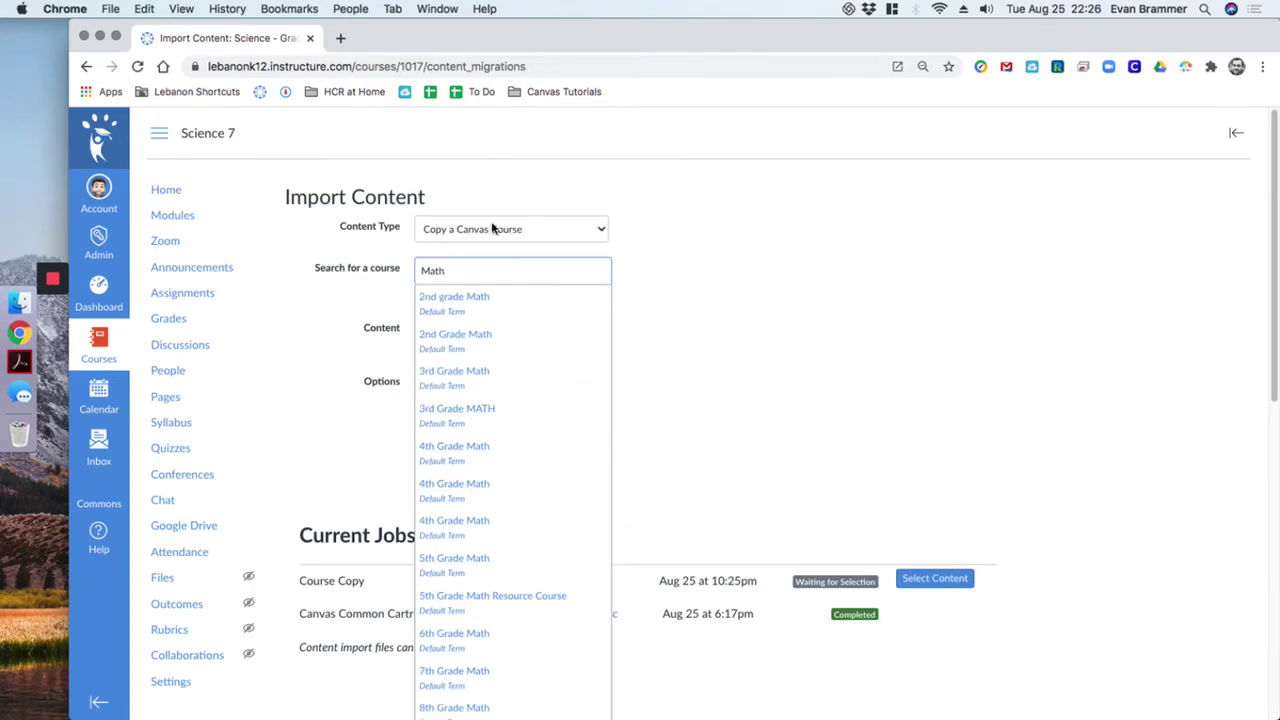
left_click_drag(489, 266, 374, 257)
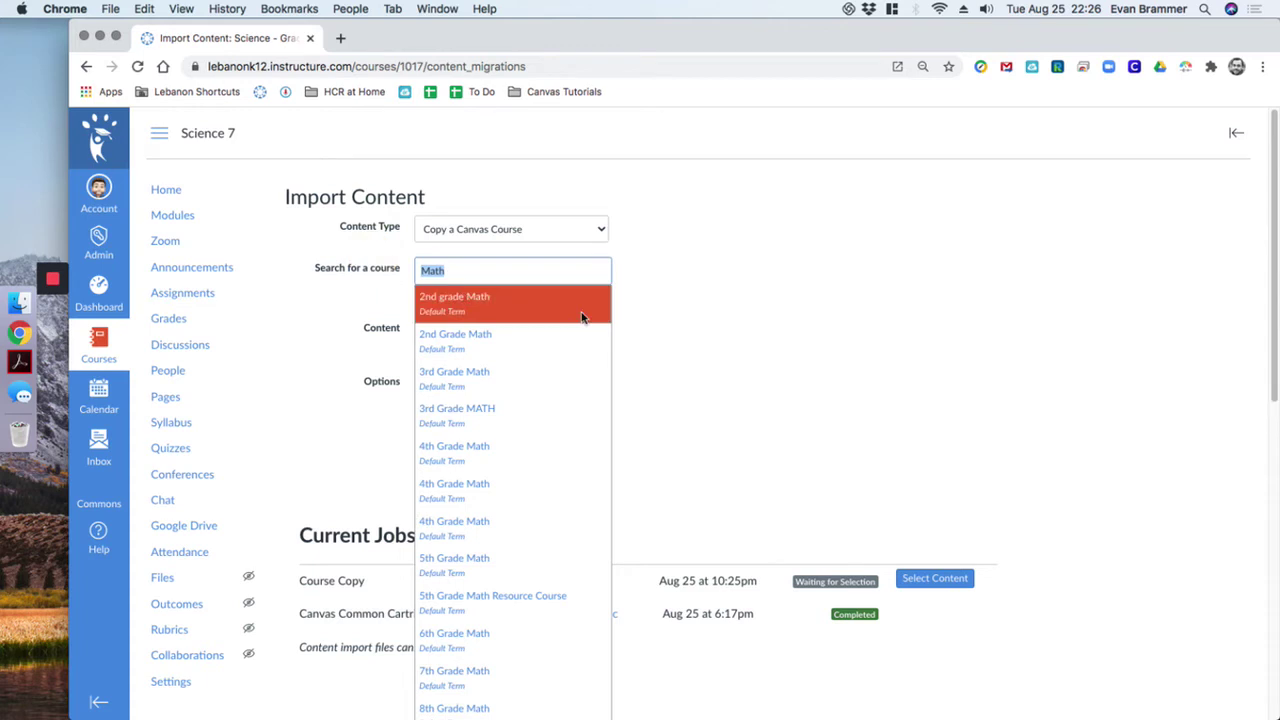
scroll(600, 460, "down", 5)
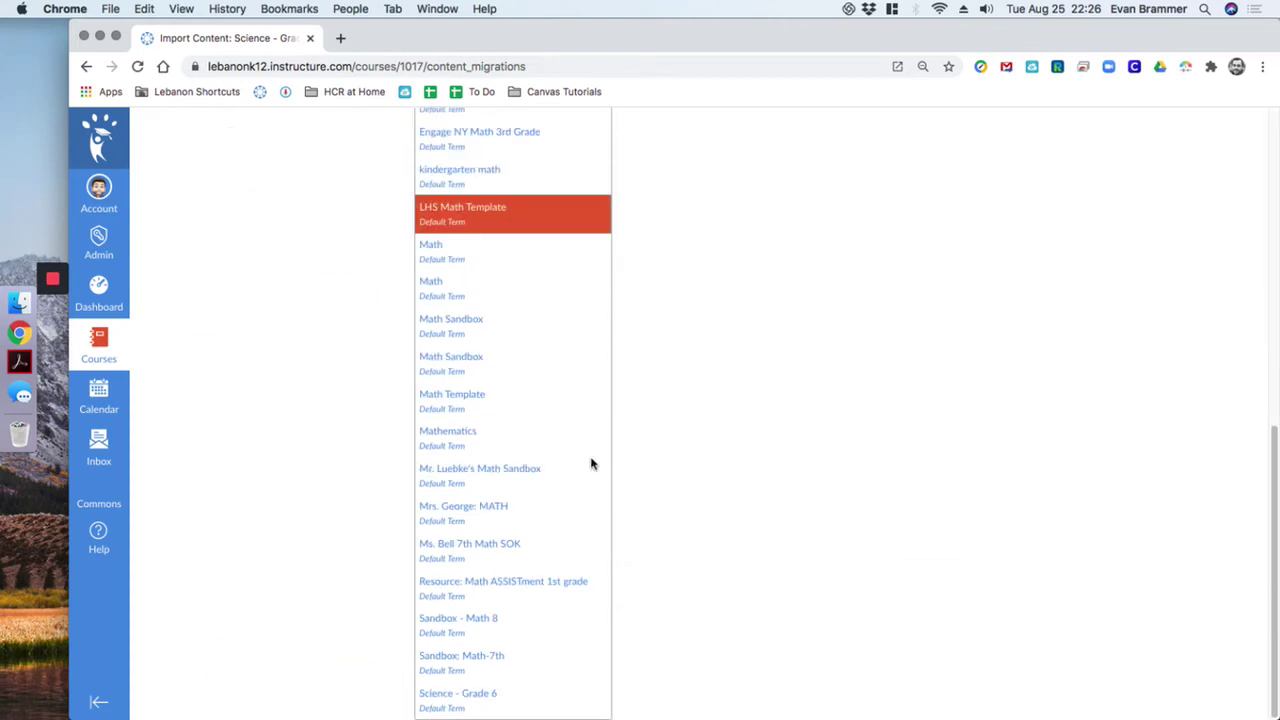
scroll(557, 480, "up", 5)
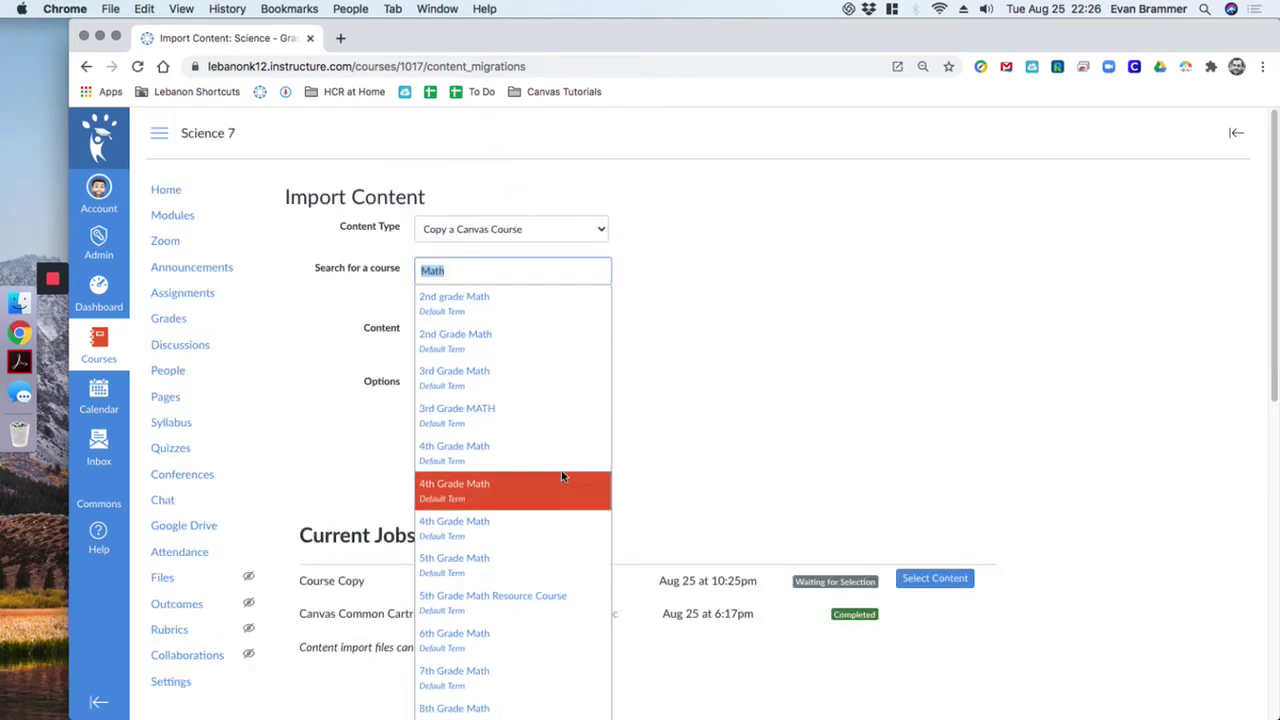
Step: Replace the source course search with Canvas Training and start an import limited to specific content
left_click(461, 266)
left_click_drag(459, 266, 384, 260)
type("Canvas Tra")
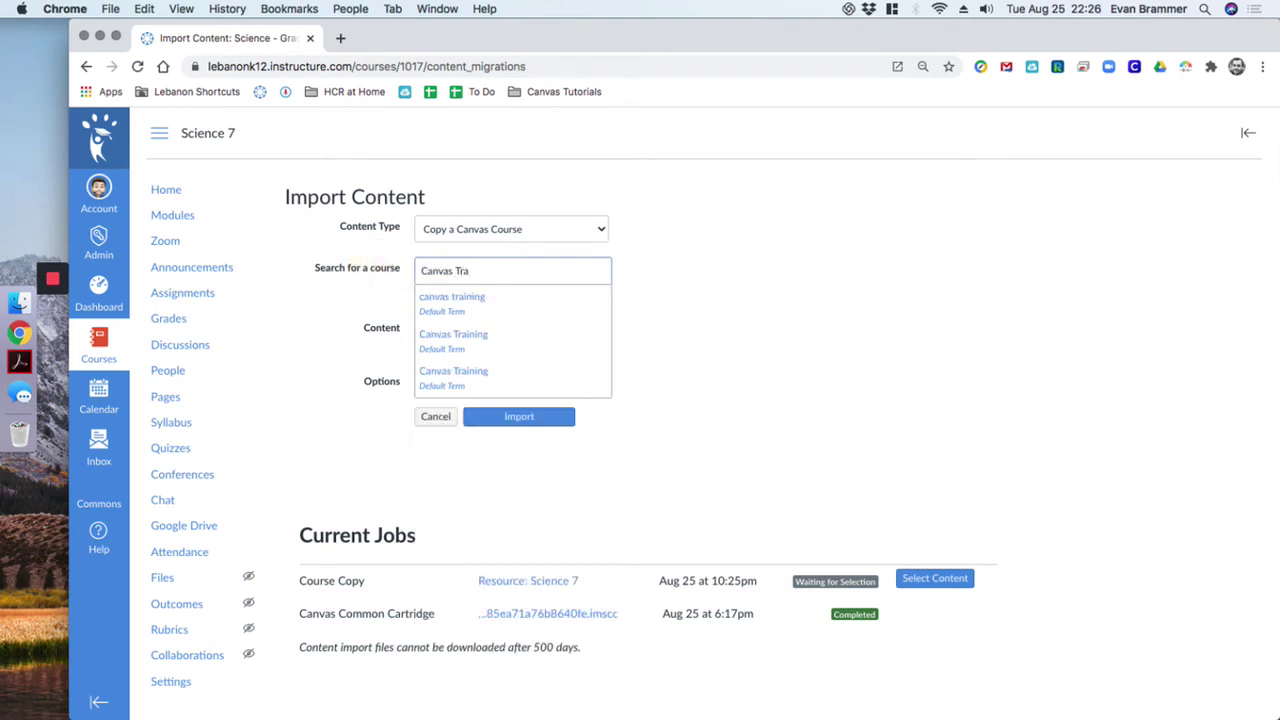
left_click(463, 335)
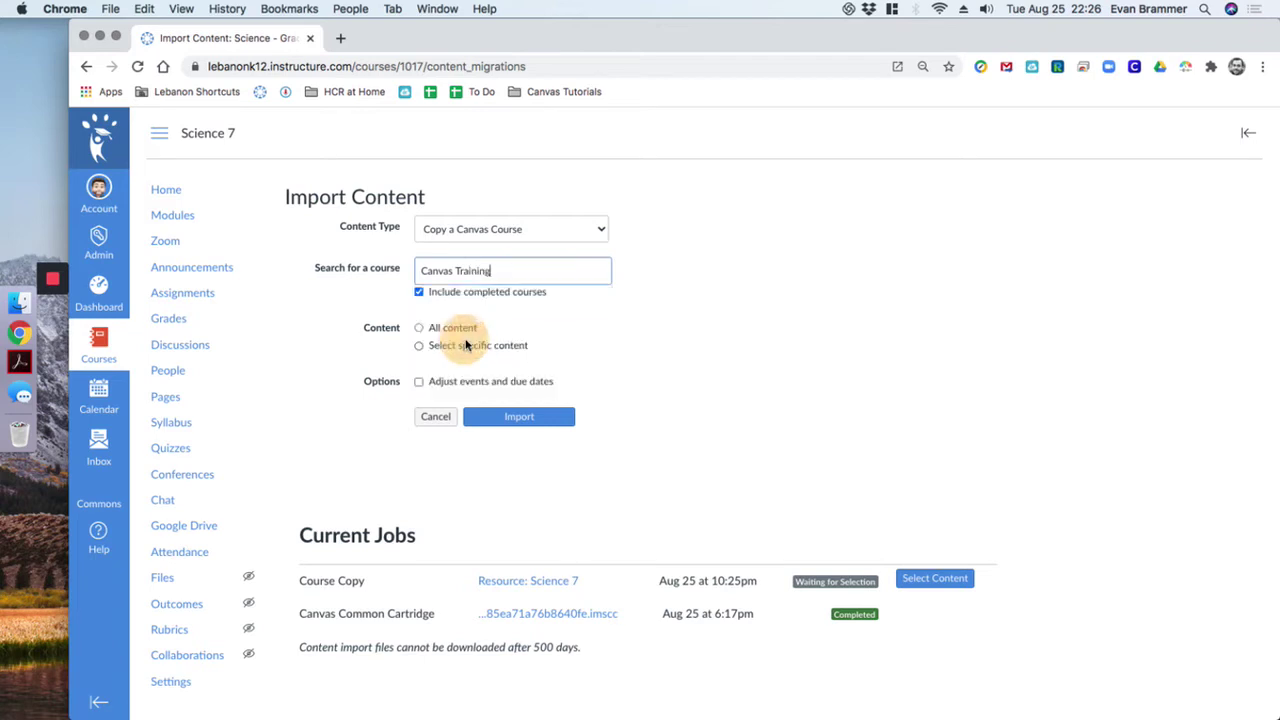
left_click(420, 349)
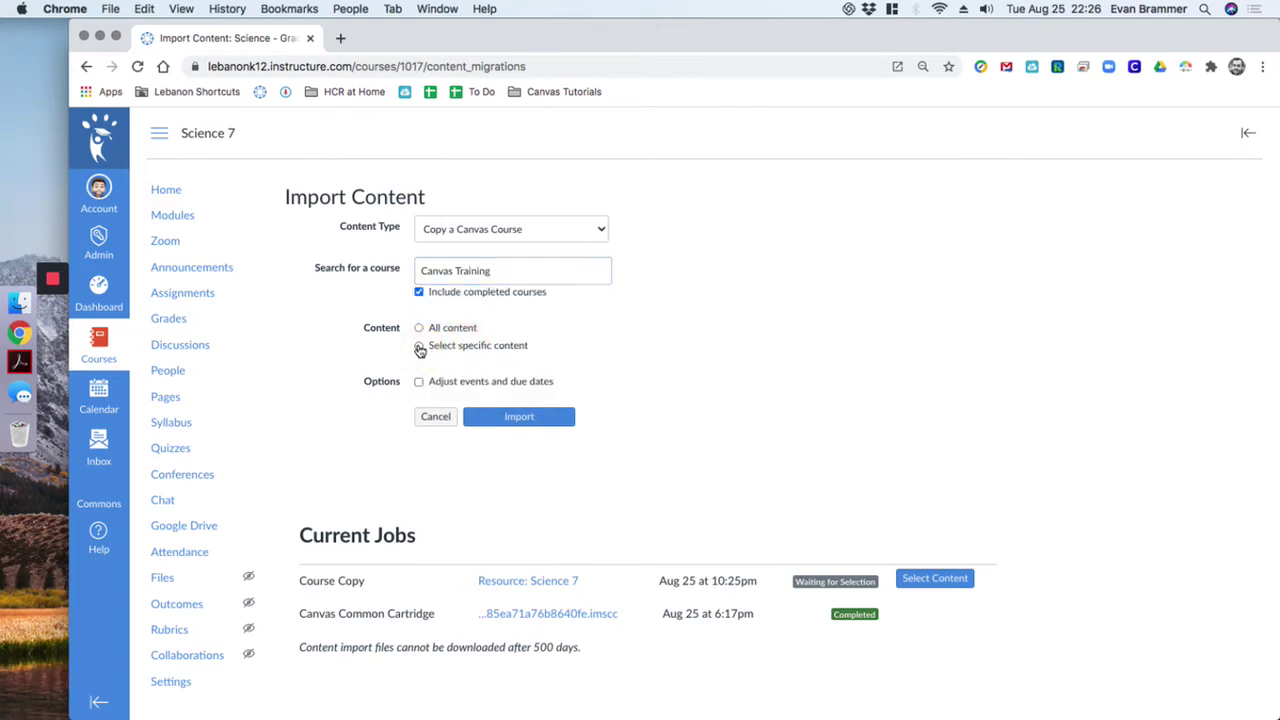
left_click(420, 347)
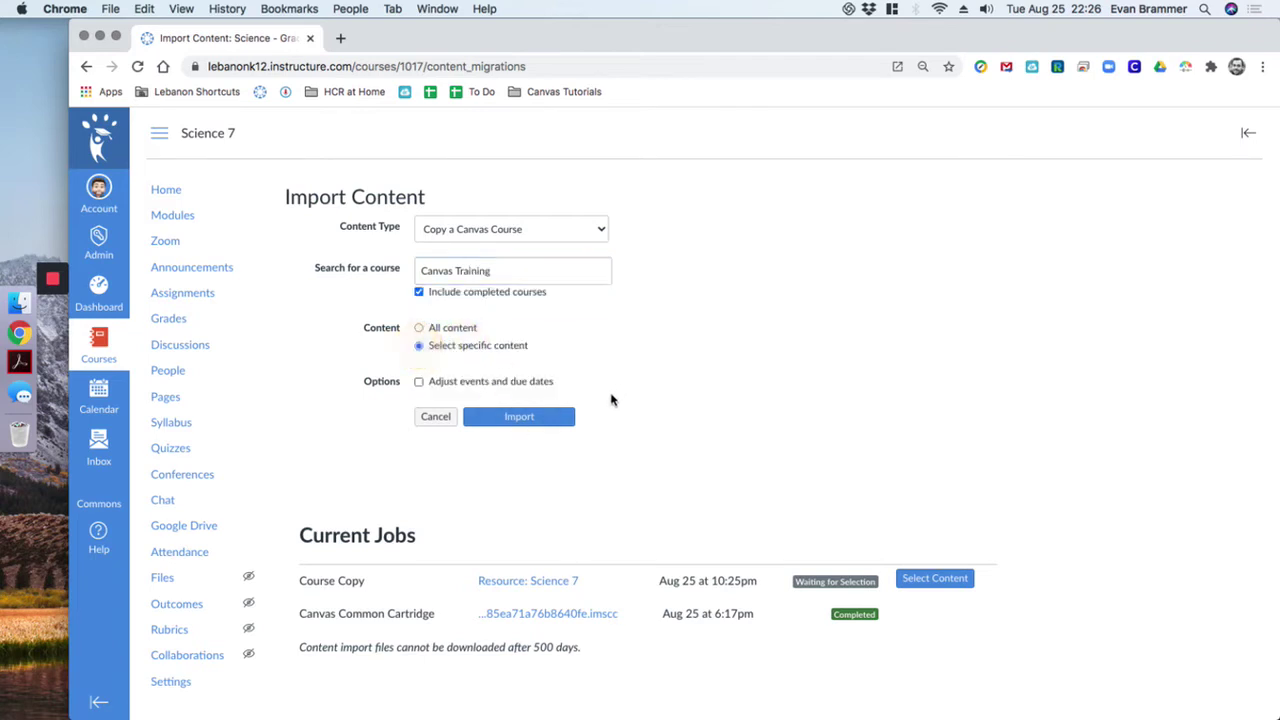
left_click(551, 421)
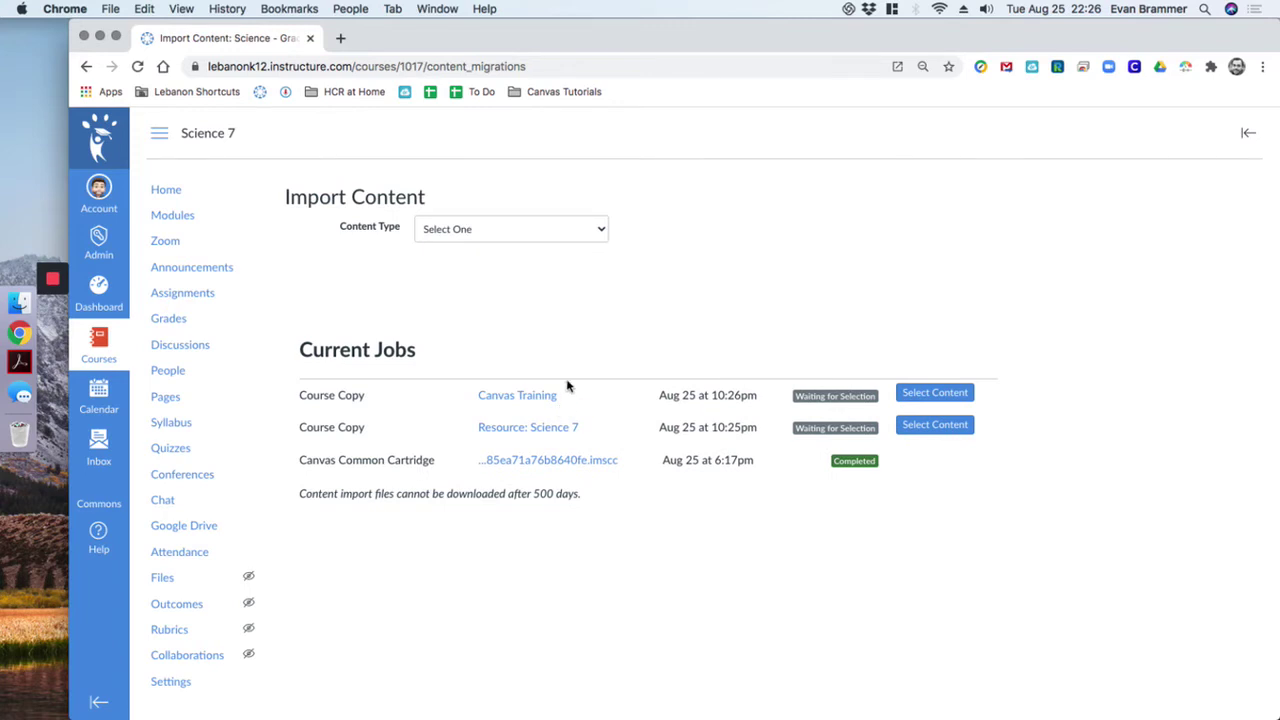
Step: Open the content selection for the pending Canvas Training course copy
left_click(946, 392)
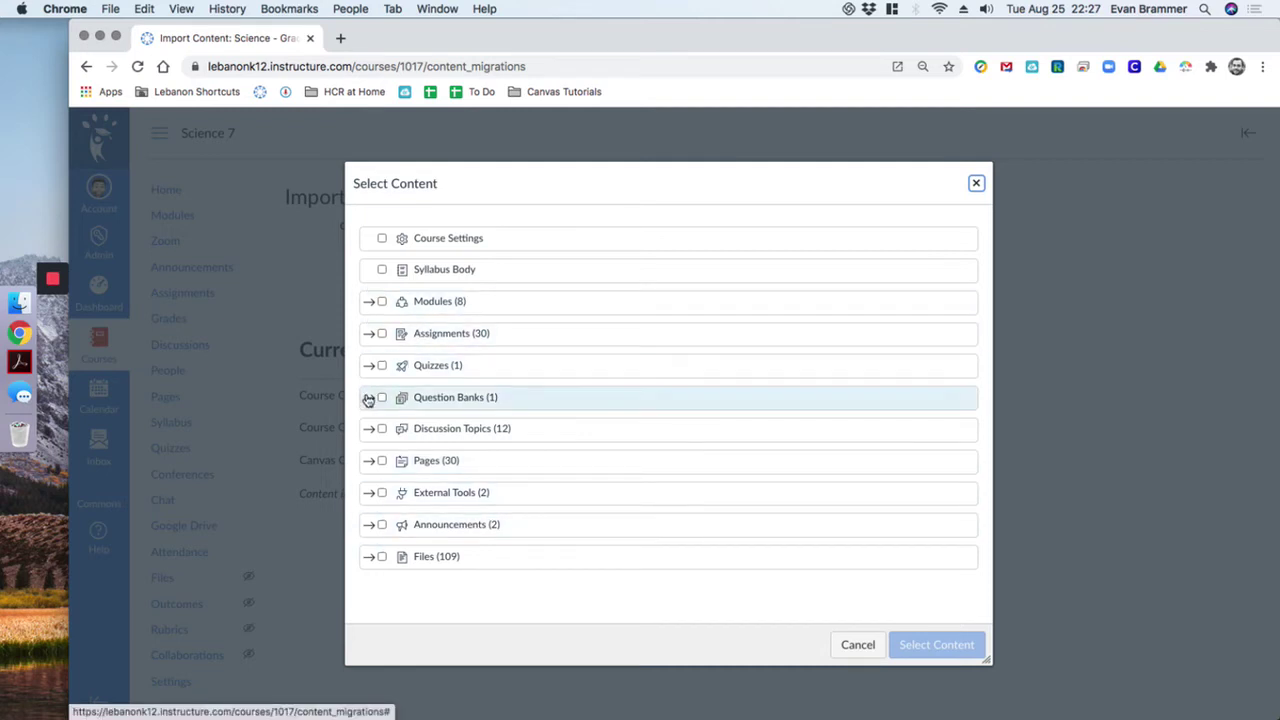
Step: Try selecting only the Unit 1 | Basic Course Setup module for the copy, and clear the module selection again
left_click(367, 302)
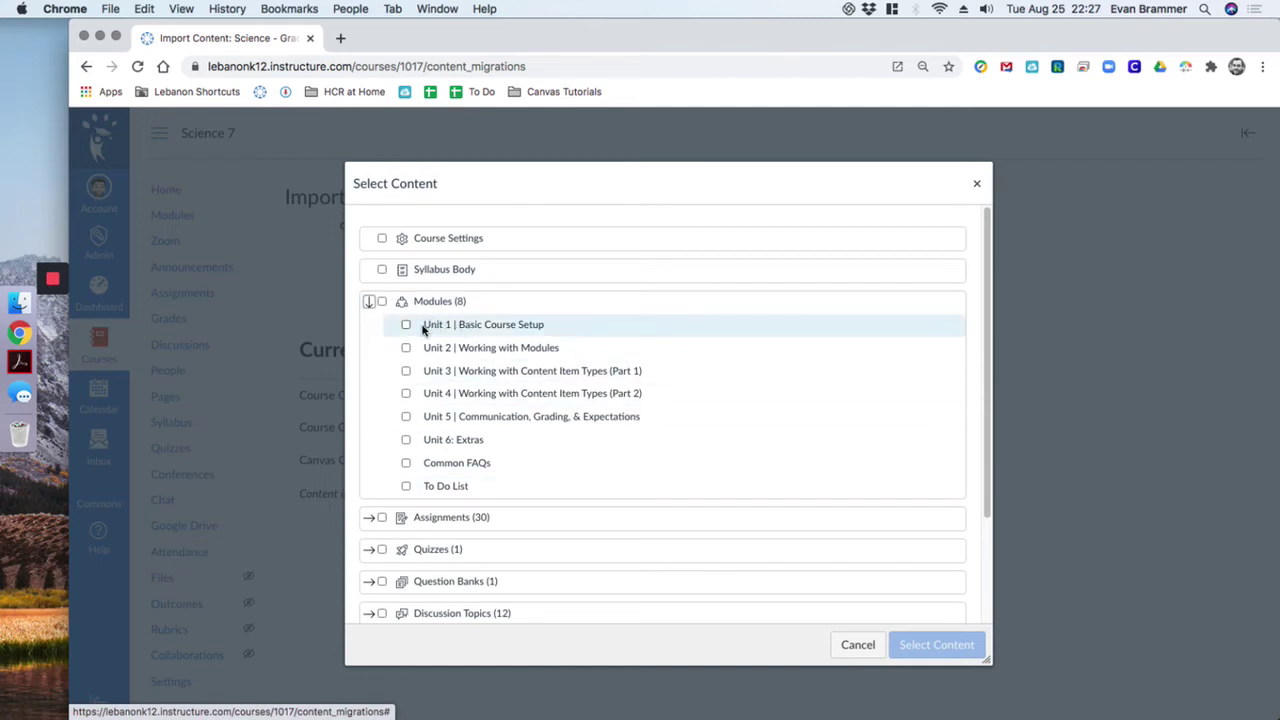
left_click(406, 325)
left_click(406, 325)
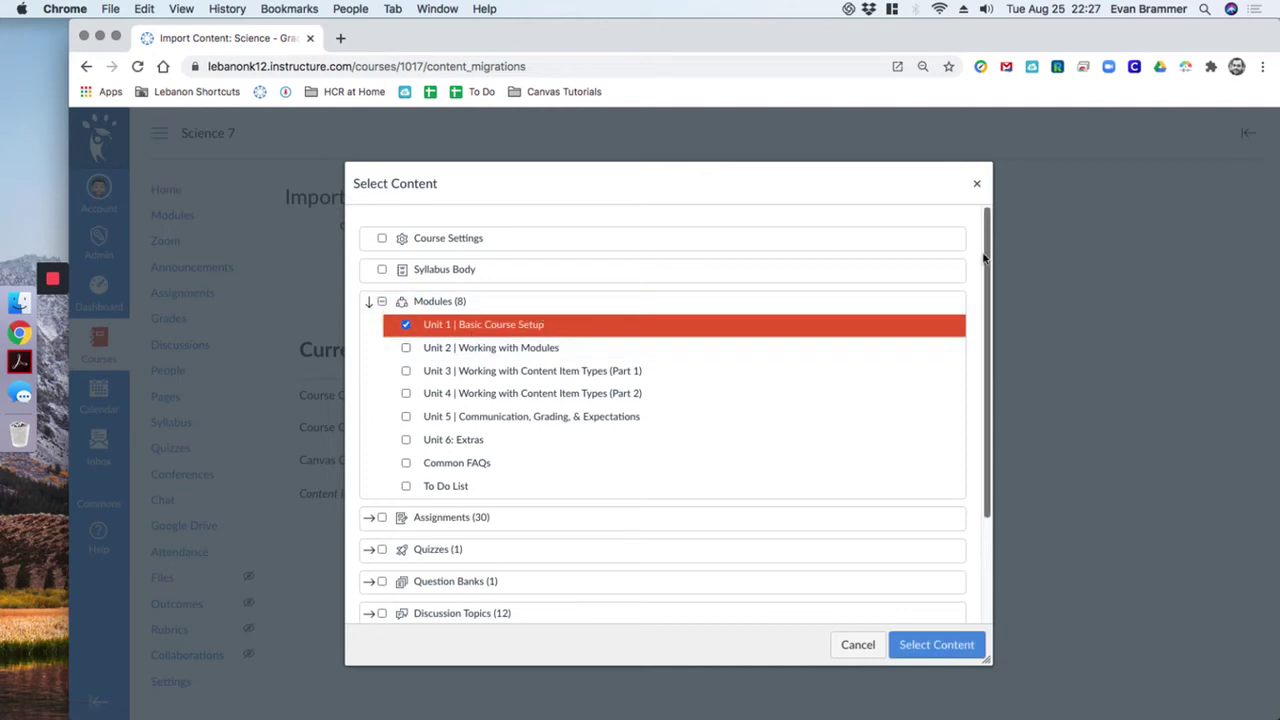
left_click_drag(993, 249, 970, 480)
scroll(970, 480, "up", 2)
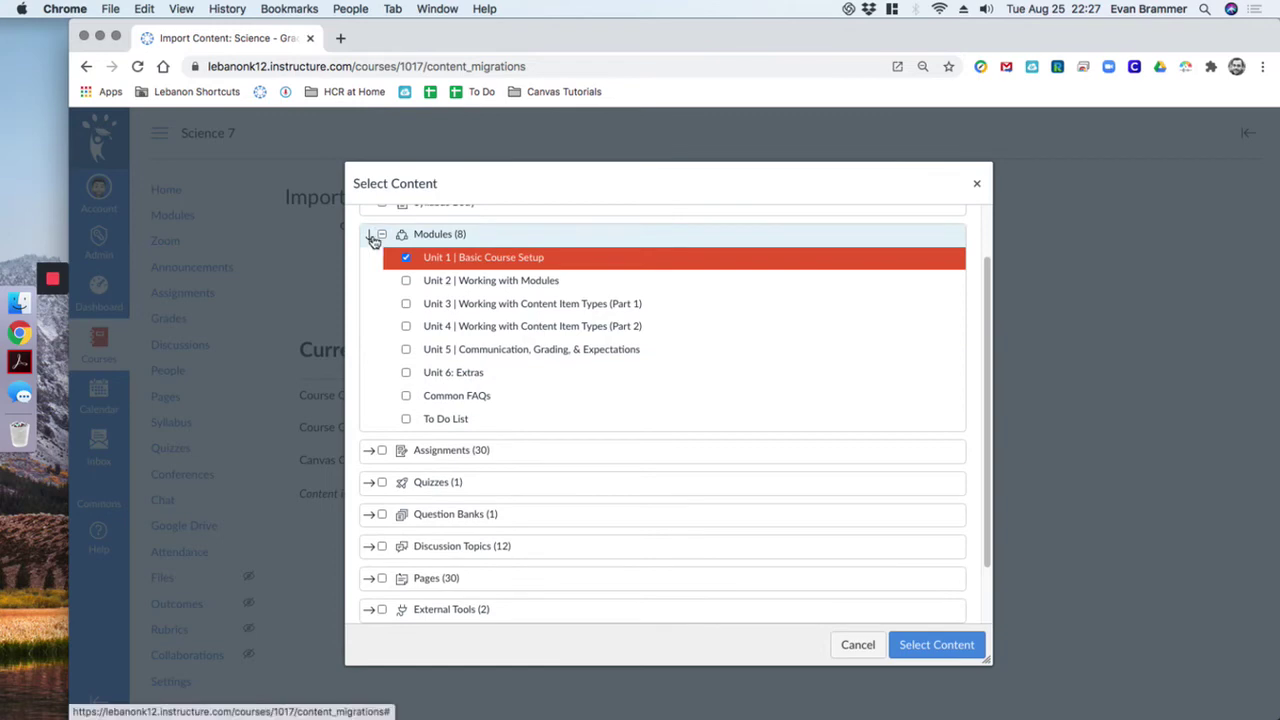
left_click(369, 234)
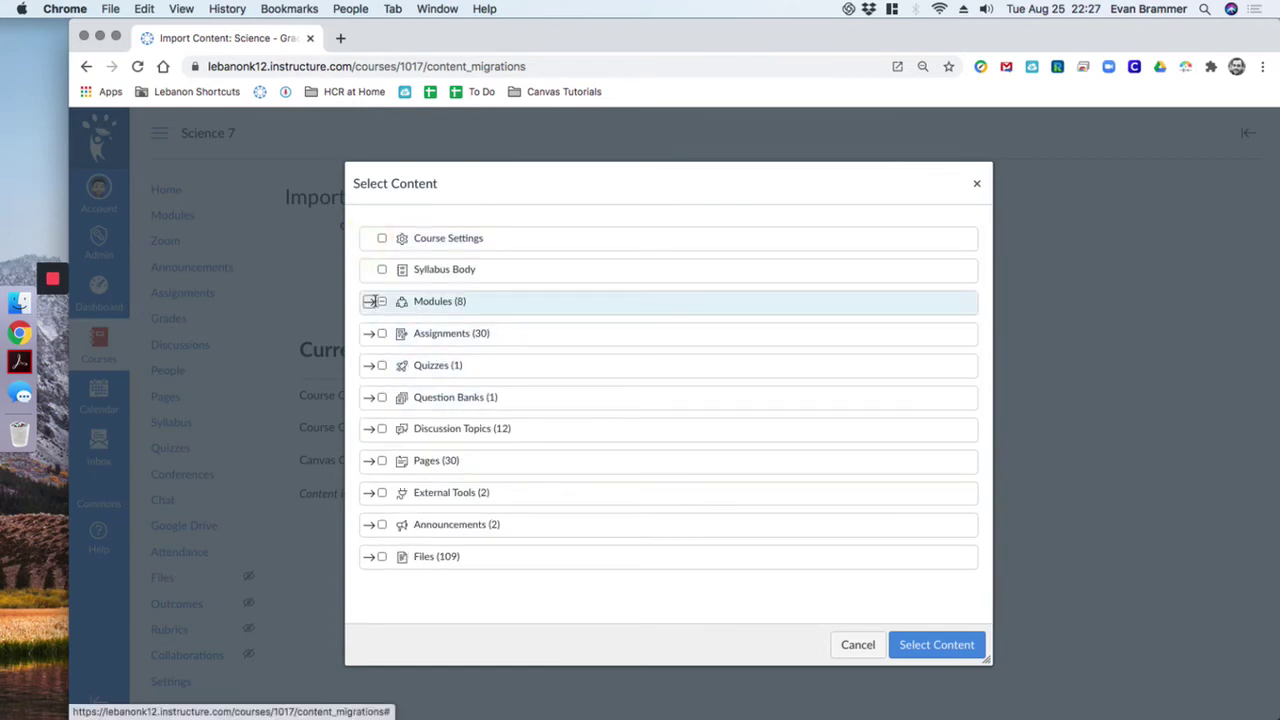
left_click(383, 302)
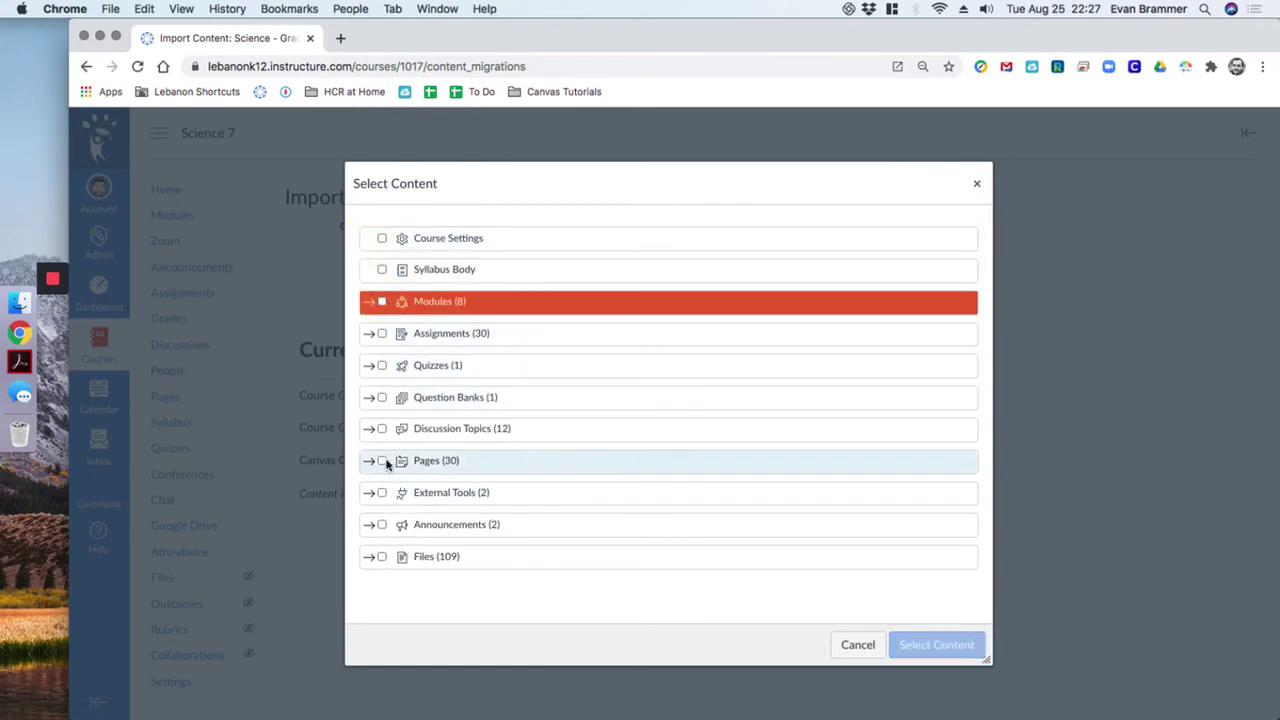
Step: Select only the assignment 1.7 | Get Templates and Ideas from the Course Commons and submit the Canvas Training copy
left_click(372, 336)
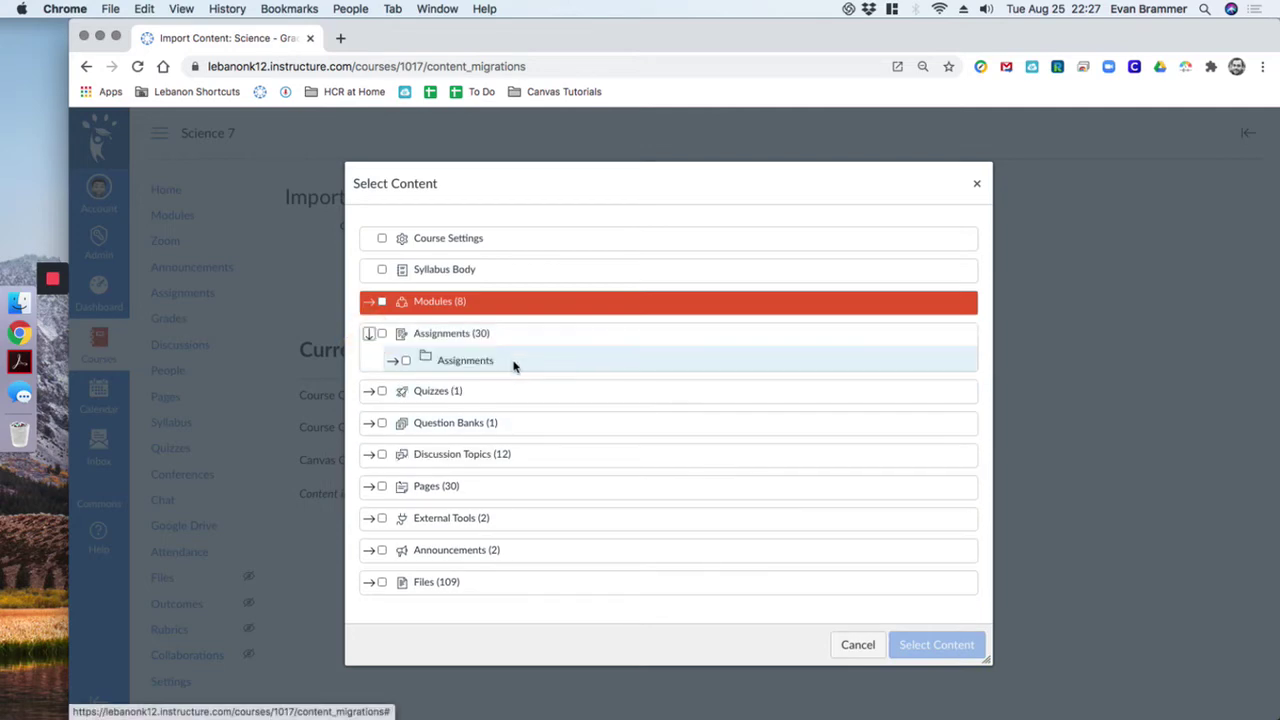
left_click(393, 361)
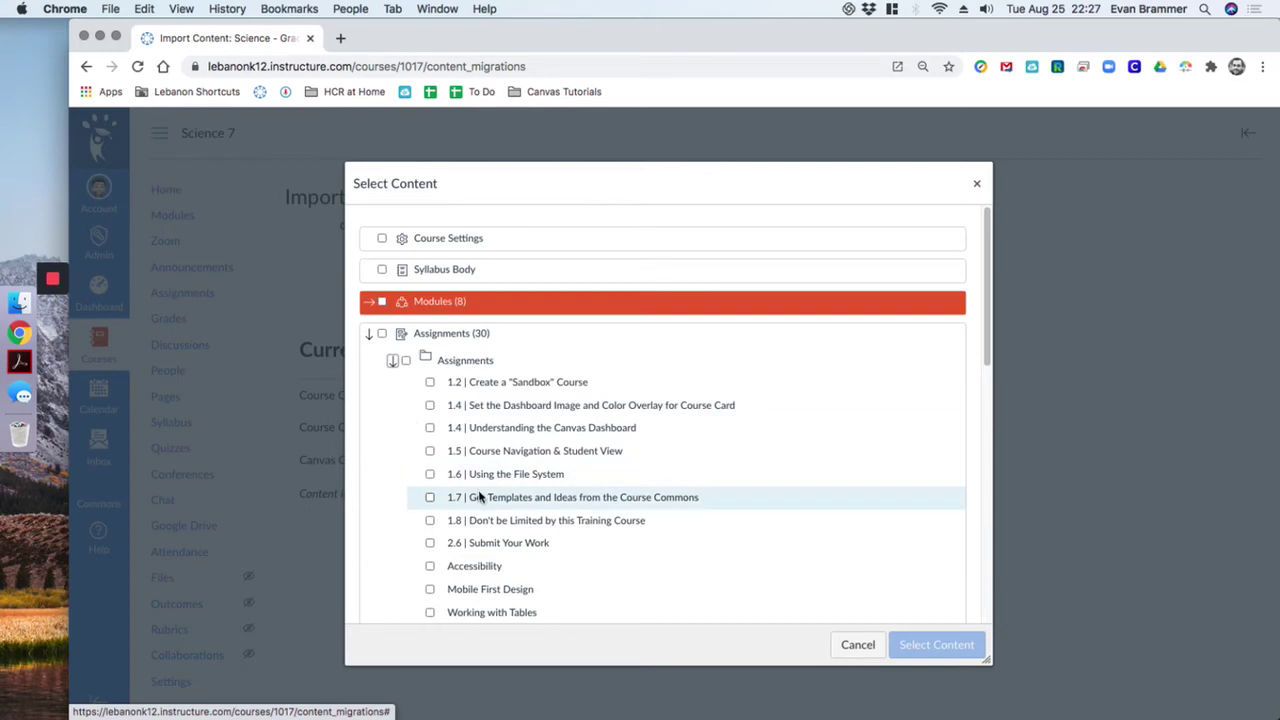
left_click(430, 498)
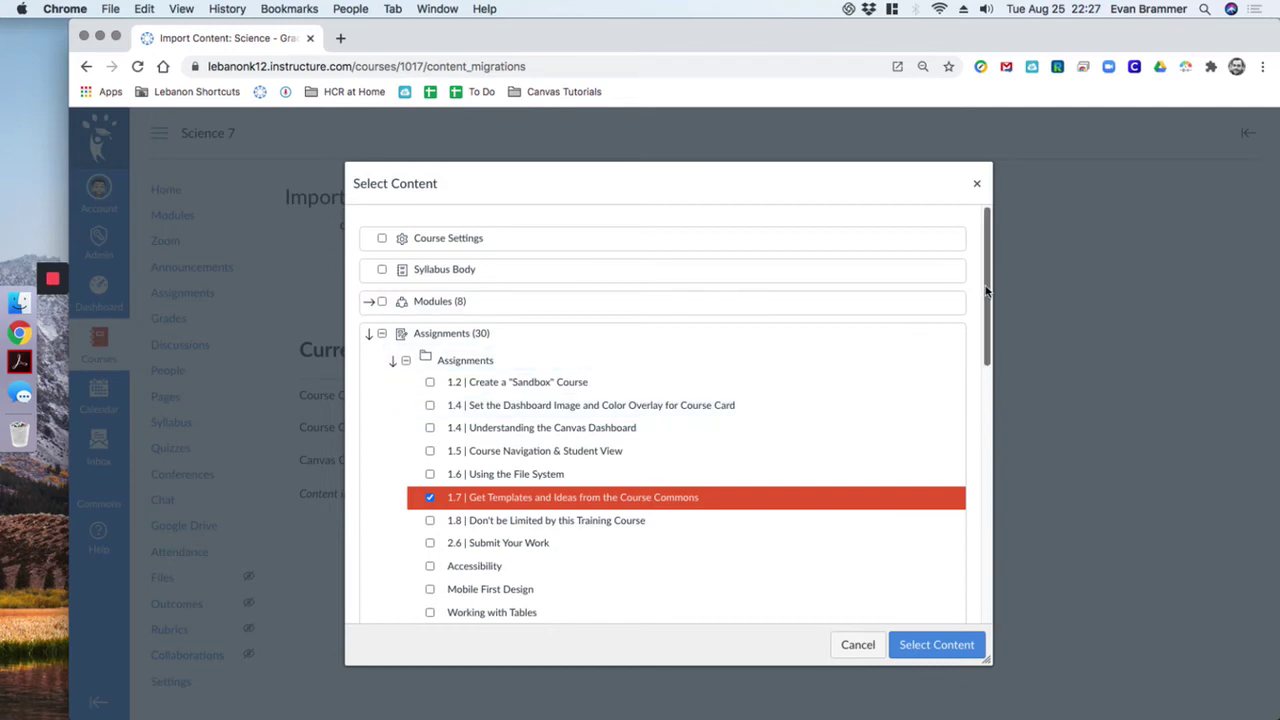
left_click_drag(985, 291, 986, 322)
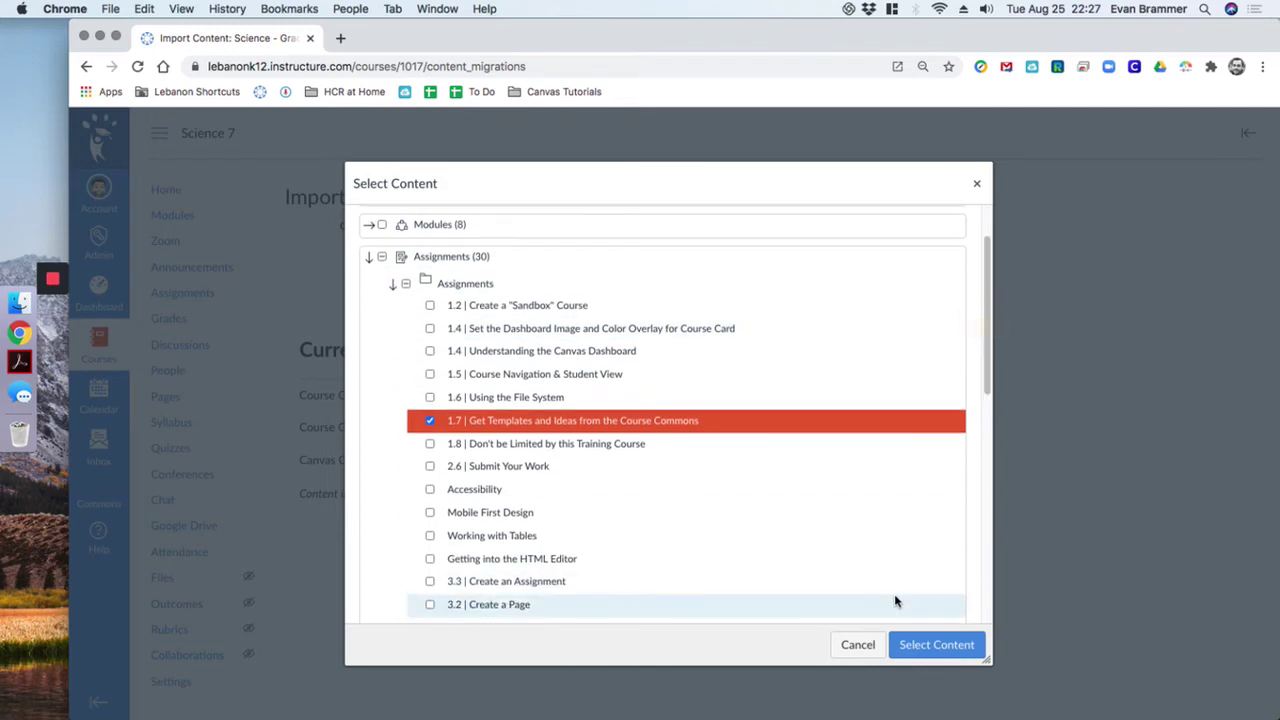
left_click(935, 646)
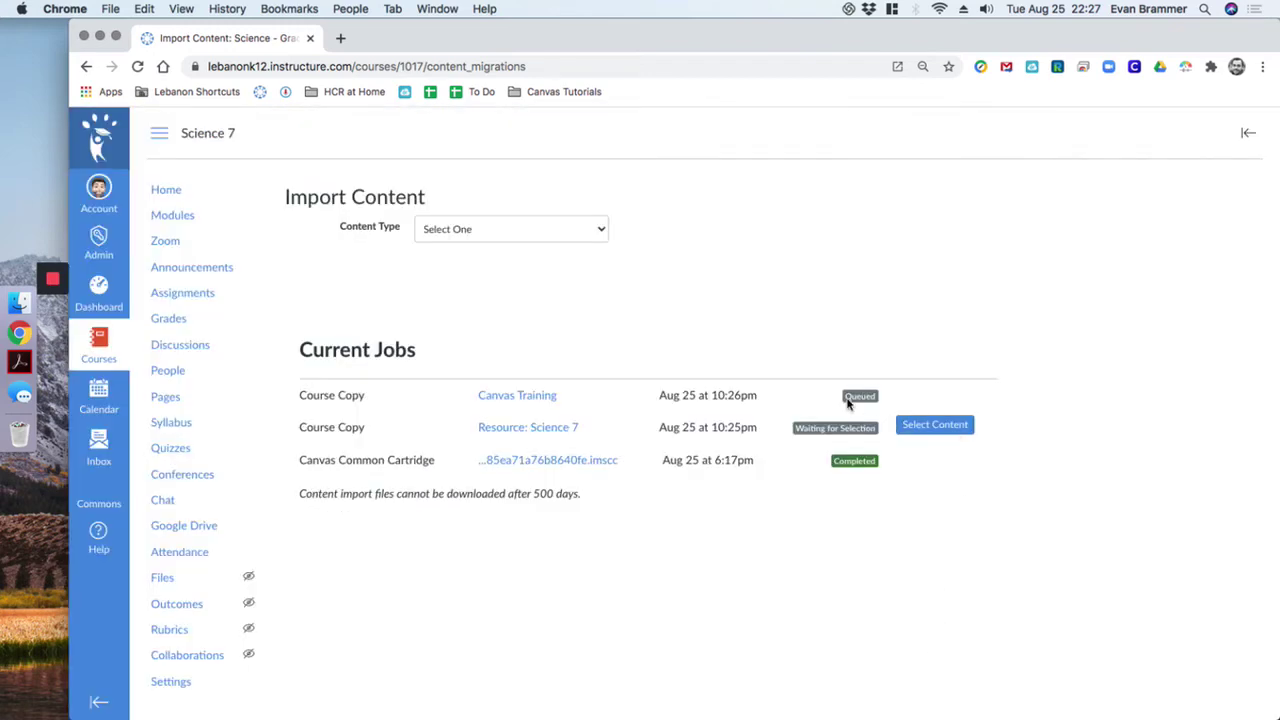
Step: Check the status of the Canvas Training import and look for the copied item among the Science 7 assignments
left_click_drag(840, 398, 877, 399)
left_click_drag(927, 395, 845, 396)
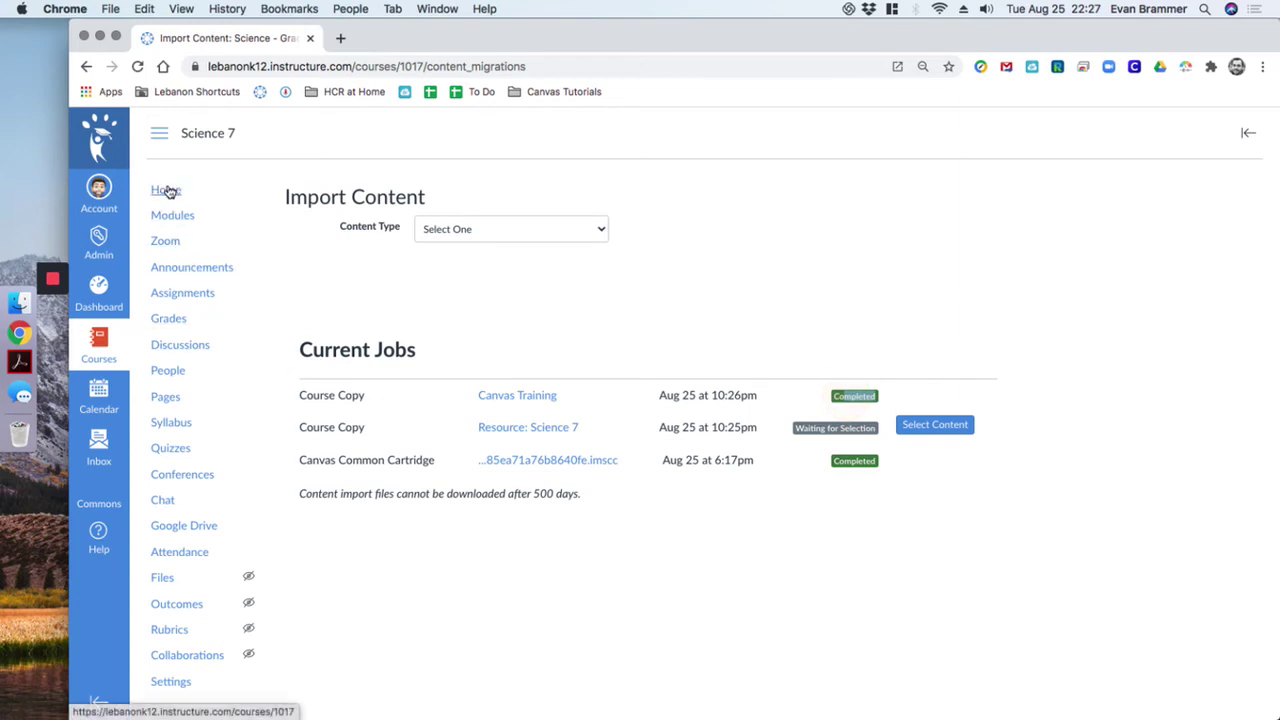
left_click(173, 297)
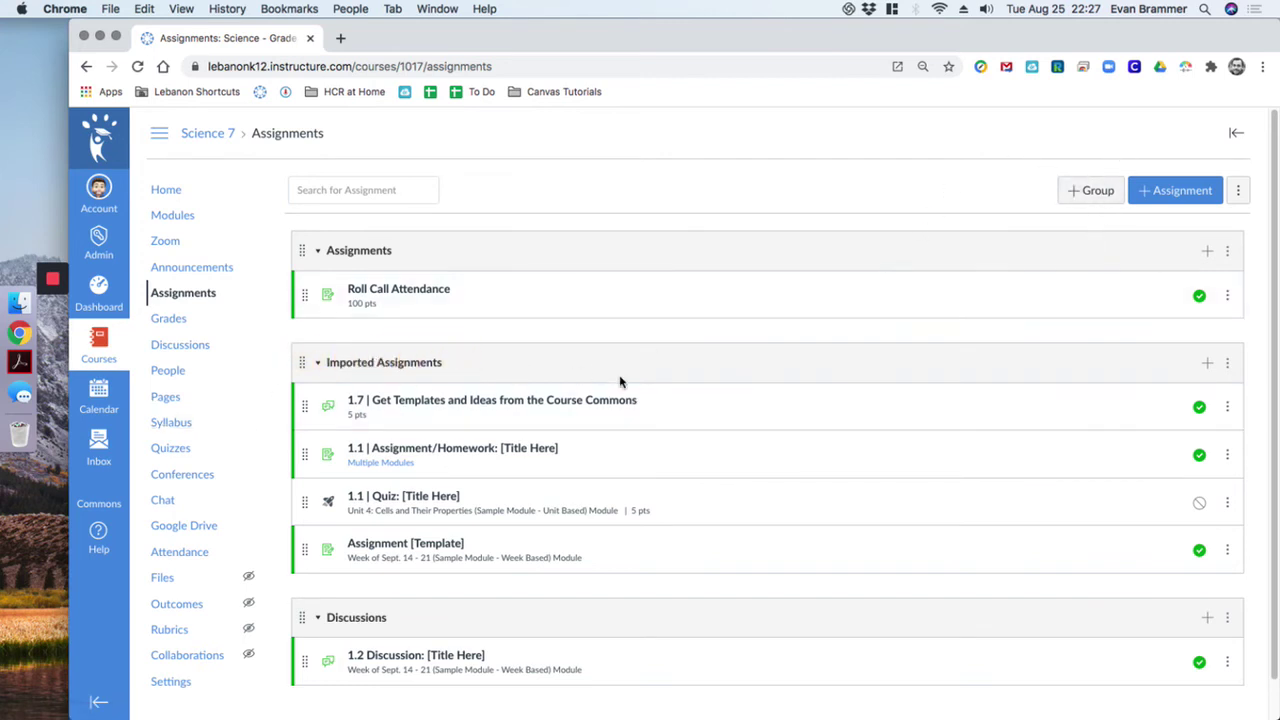
Step: Go to the Science 7 modules and start adding an item to Unit 4: Cells and Their Properties
left_click(169, 189)
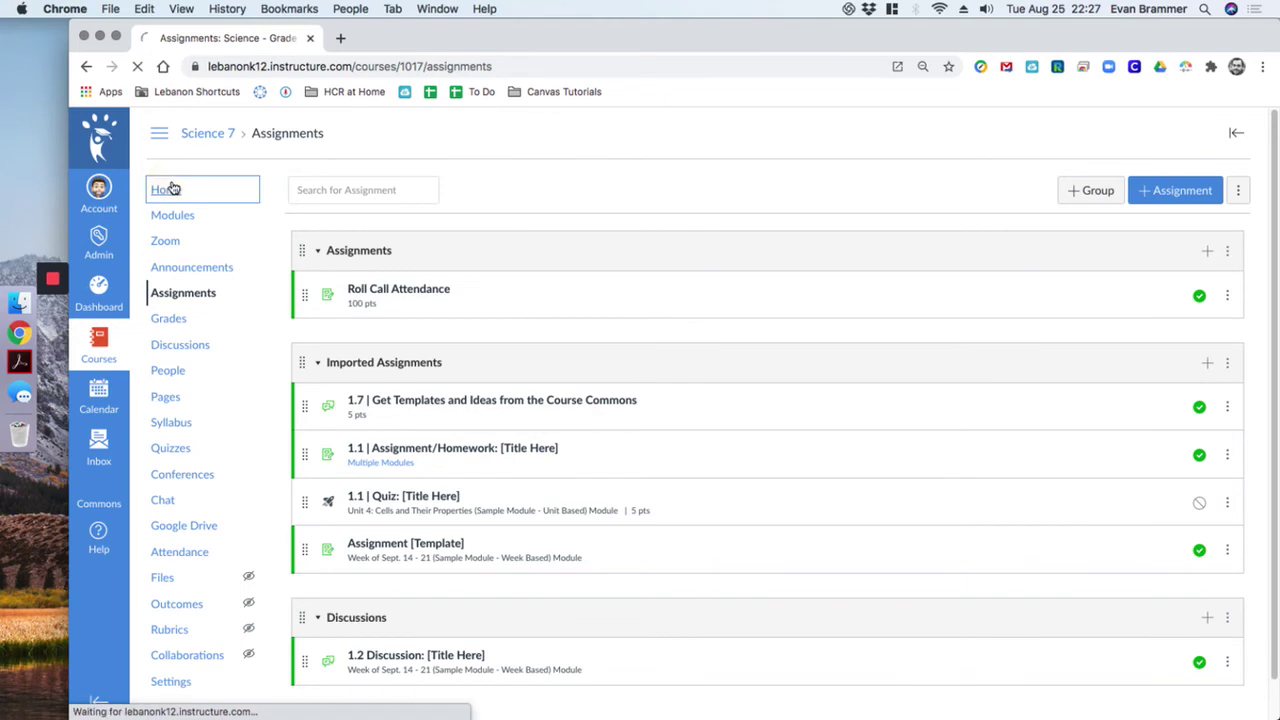
left_click(170, 218)
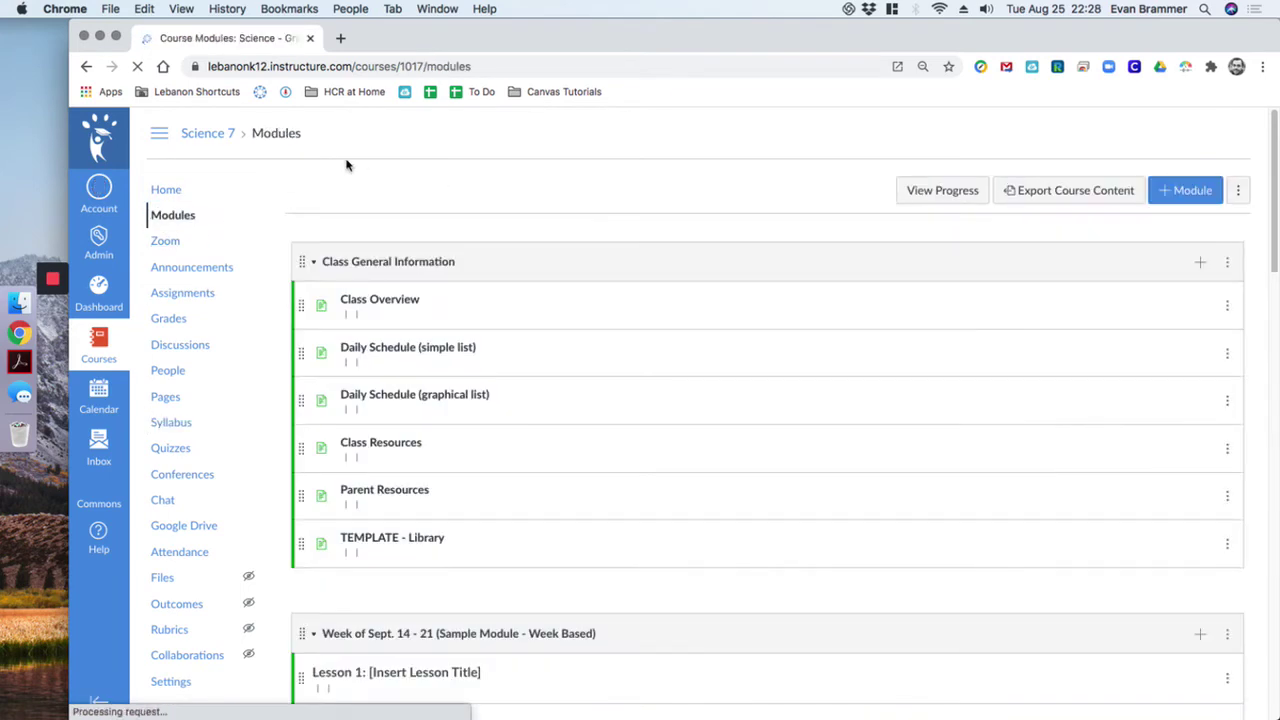
scroll(1194, 234, "down", 3)
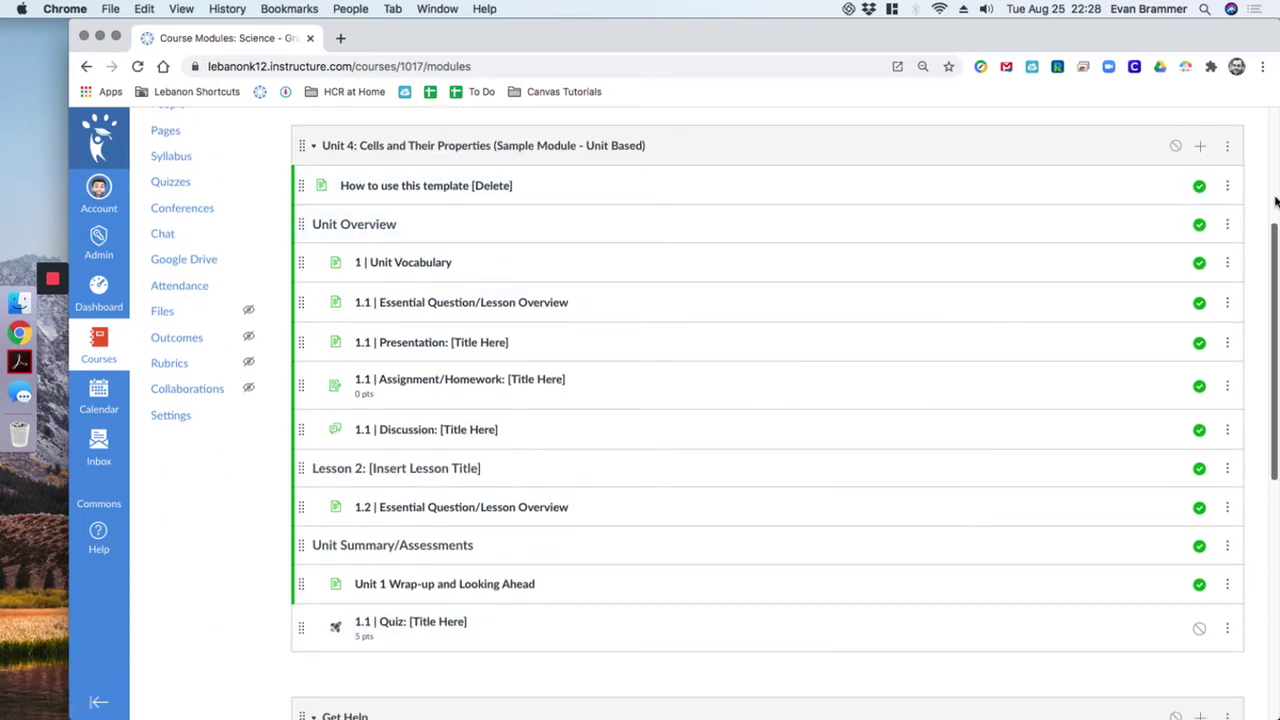
left_click_drag(1275, 238, 1272, 206)
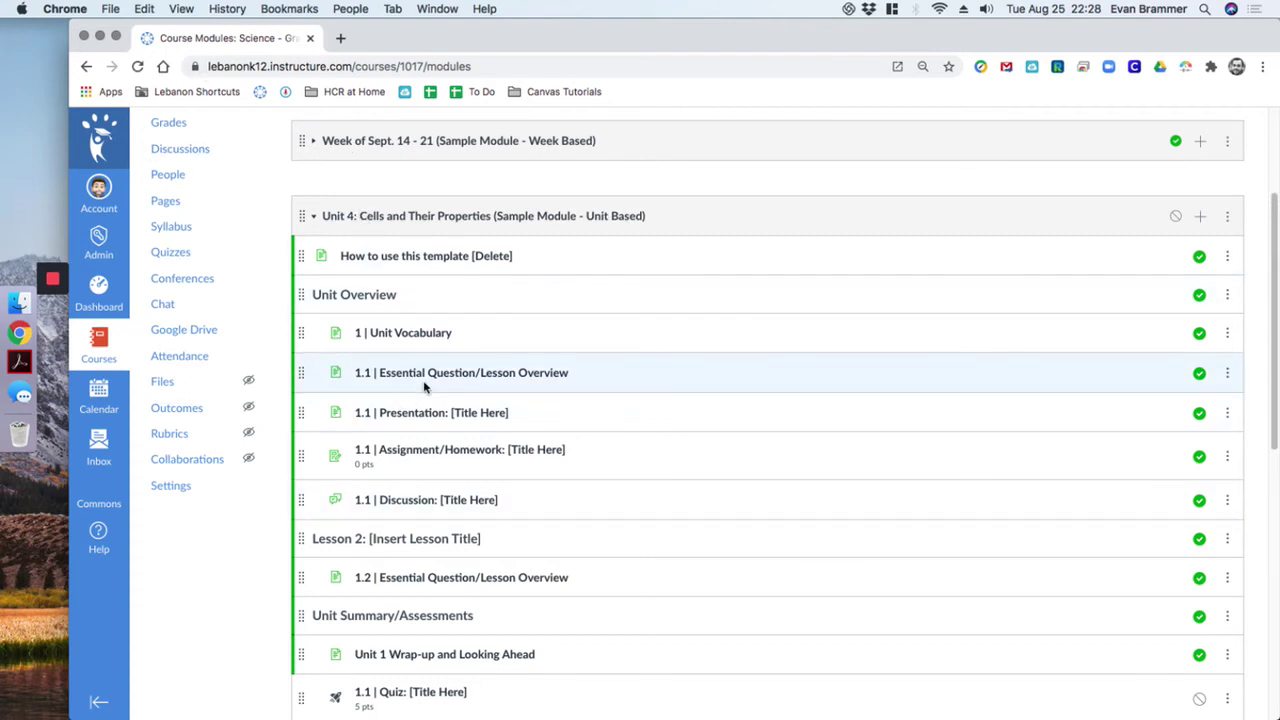
left_click(1202, 219)
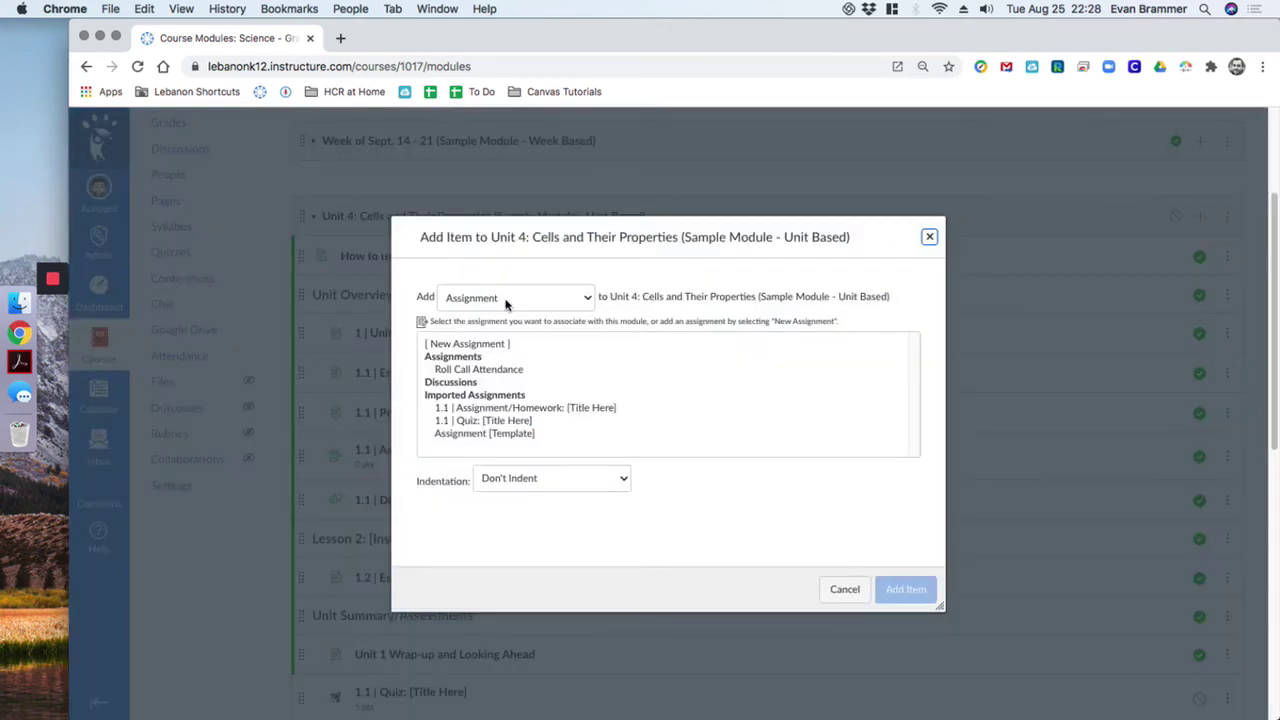
Step: Look through the item types and the existing pages that can be added to the Unit 4 module
left_click(536, 303)
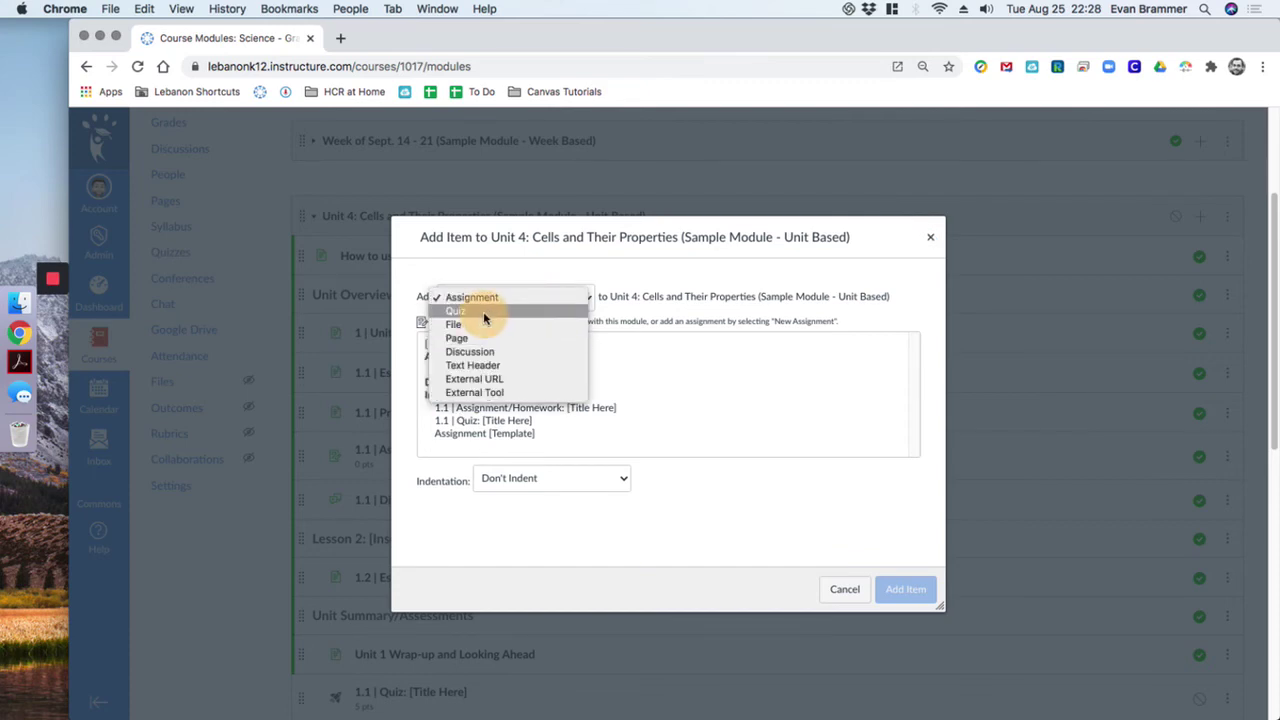
left_click(483, 311)
left_click(487, 300)
left_click(491, 285)
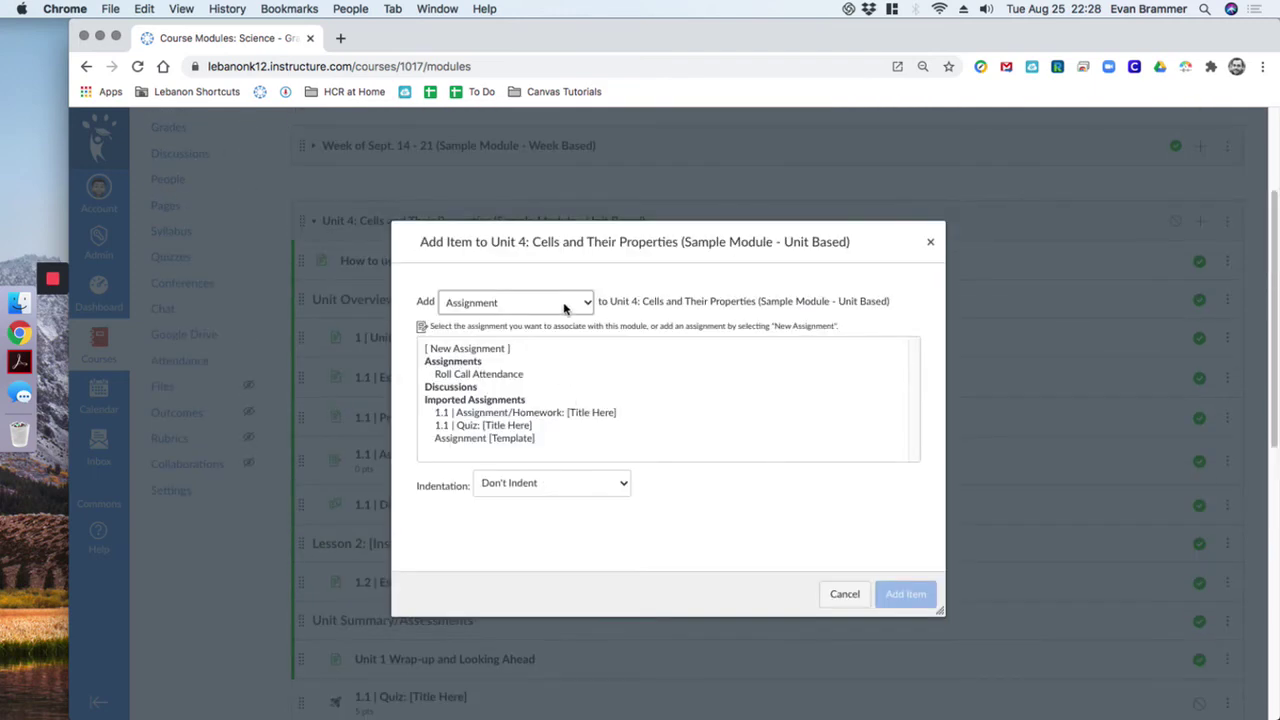
left_click(564, 309)
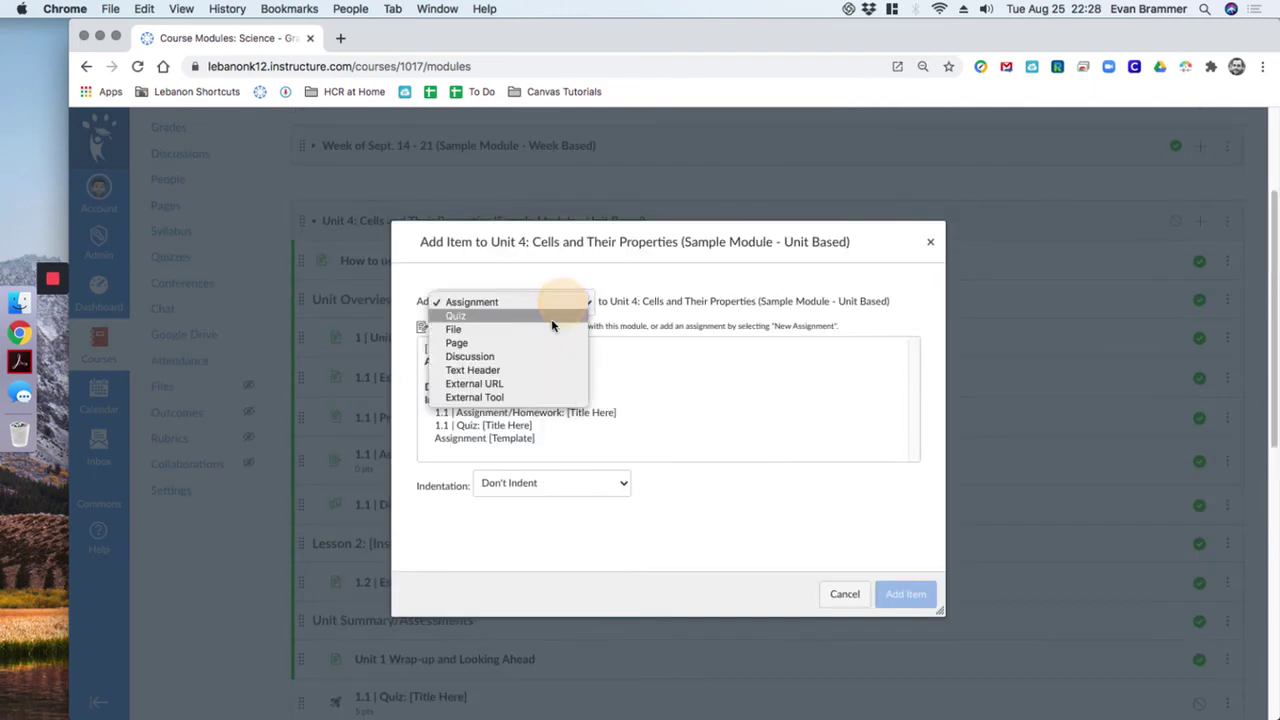
left_click(496, 342)
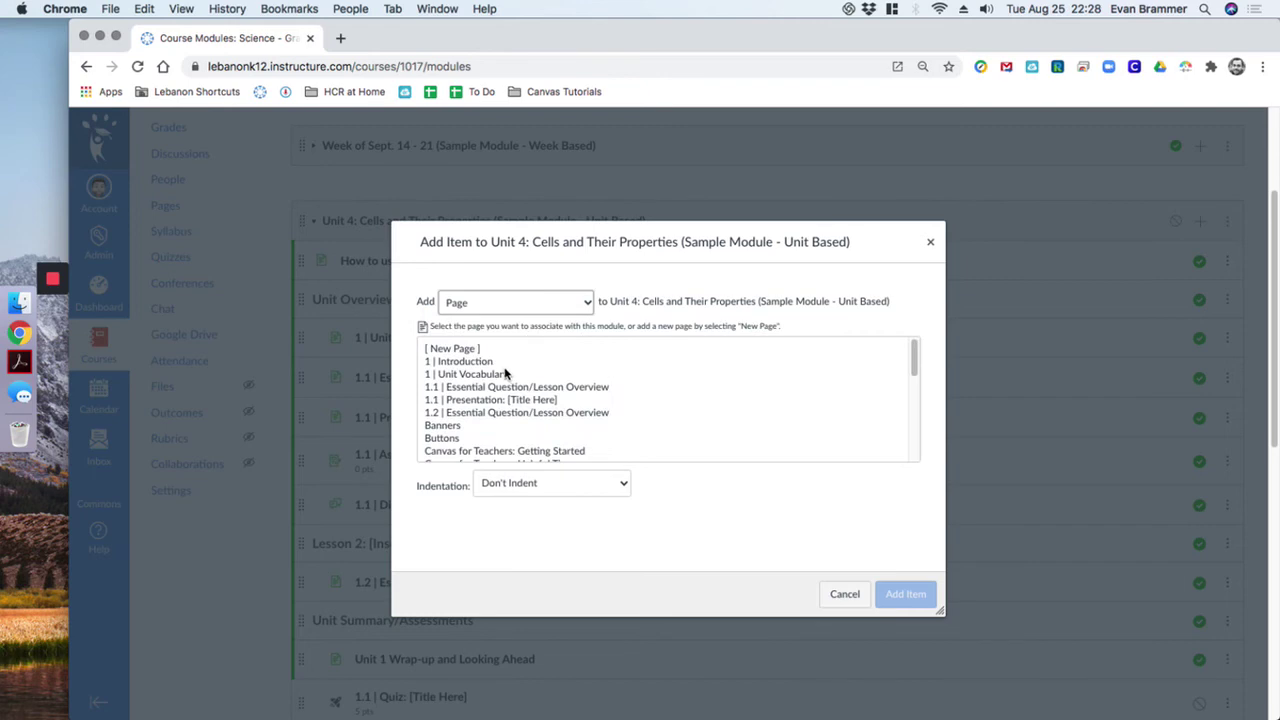
scroll(505, 375, "down", 15)
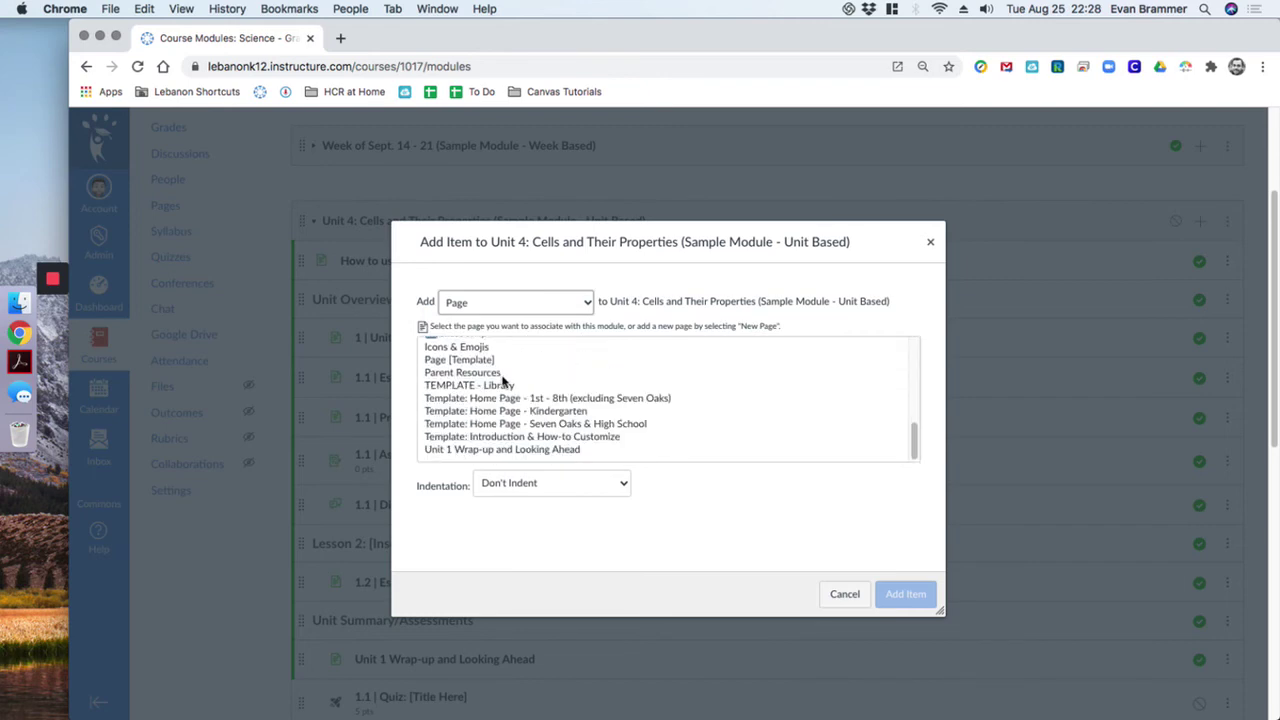
scroll(509, 412, "up", 15)
scroll(508, 412, "down", 6)
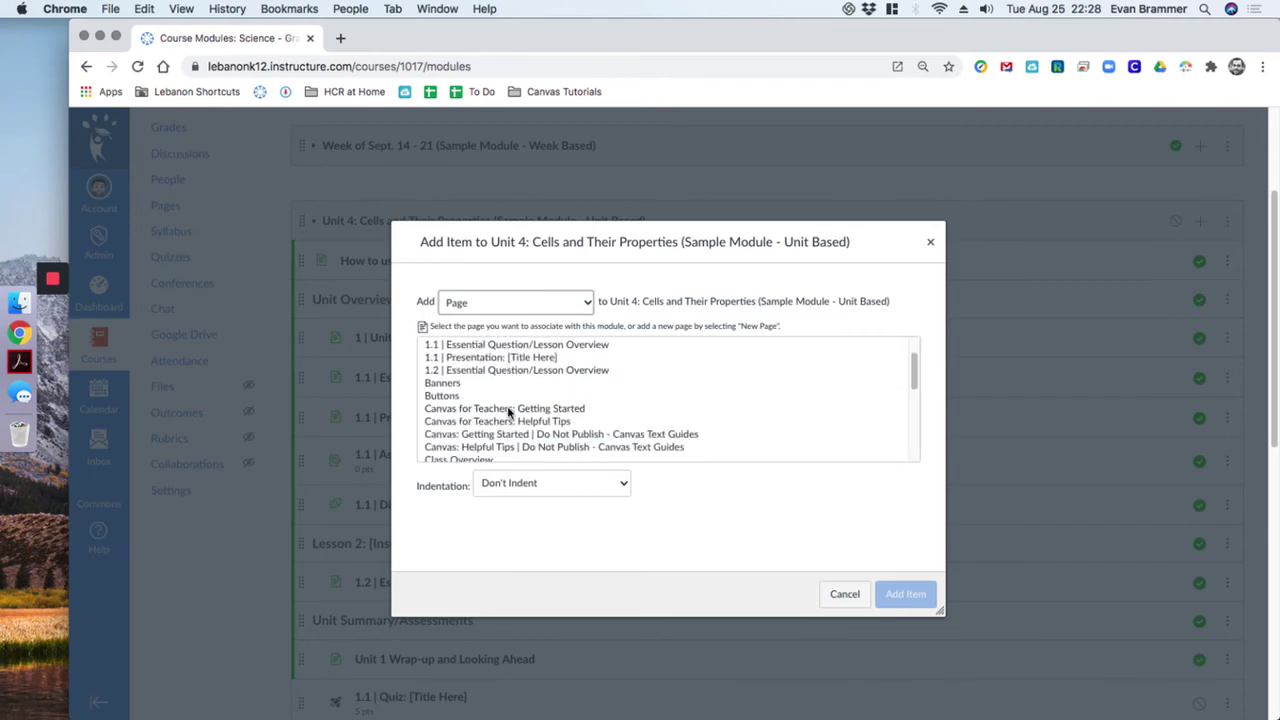
scroll(508, 412, "down", 5)
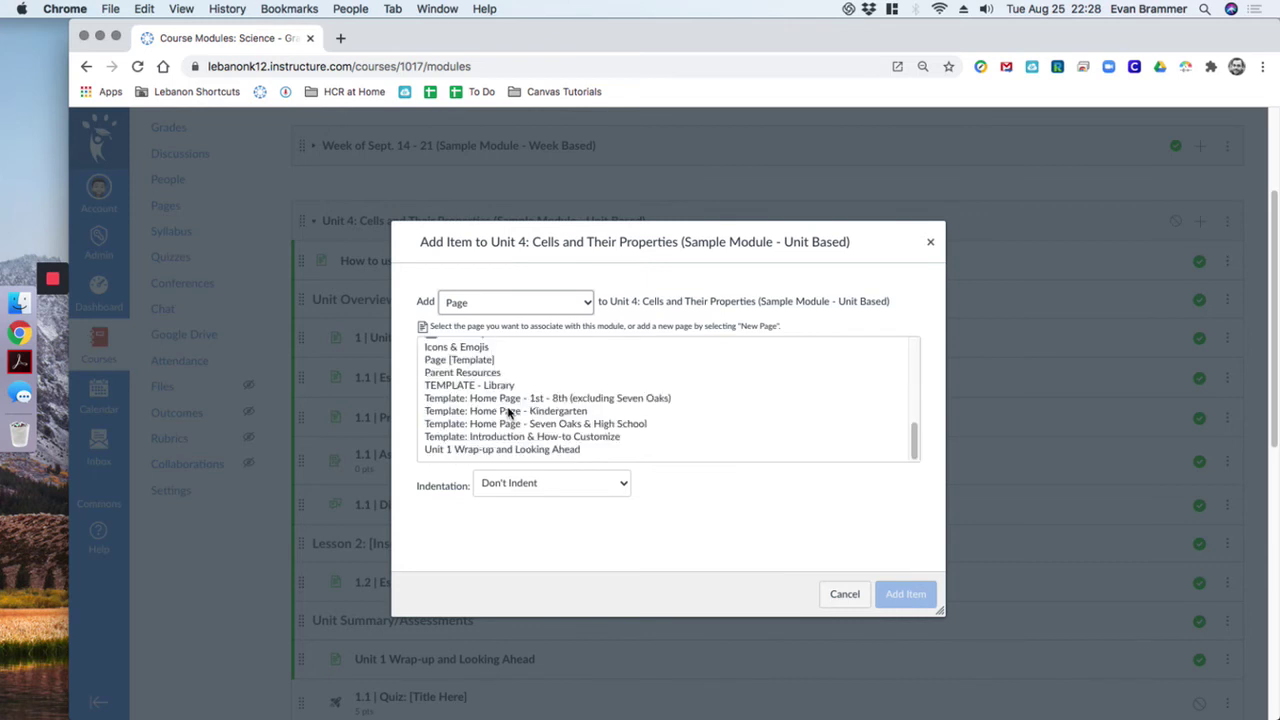
scroll(509, 407, "up", 10)
Step: Add the discussion 1.7 | Get Templates and Ideas from the Course Commons to the Unit 4 module
left_click(516, 302)
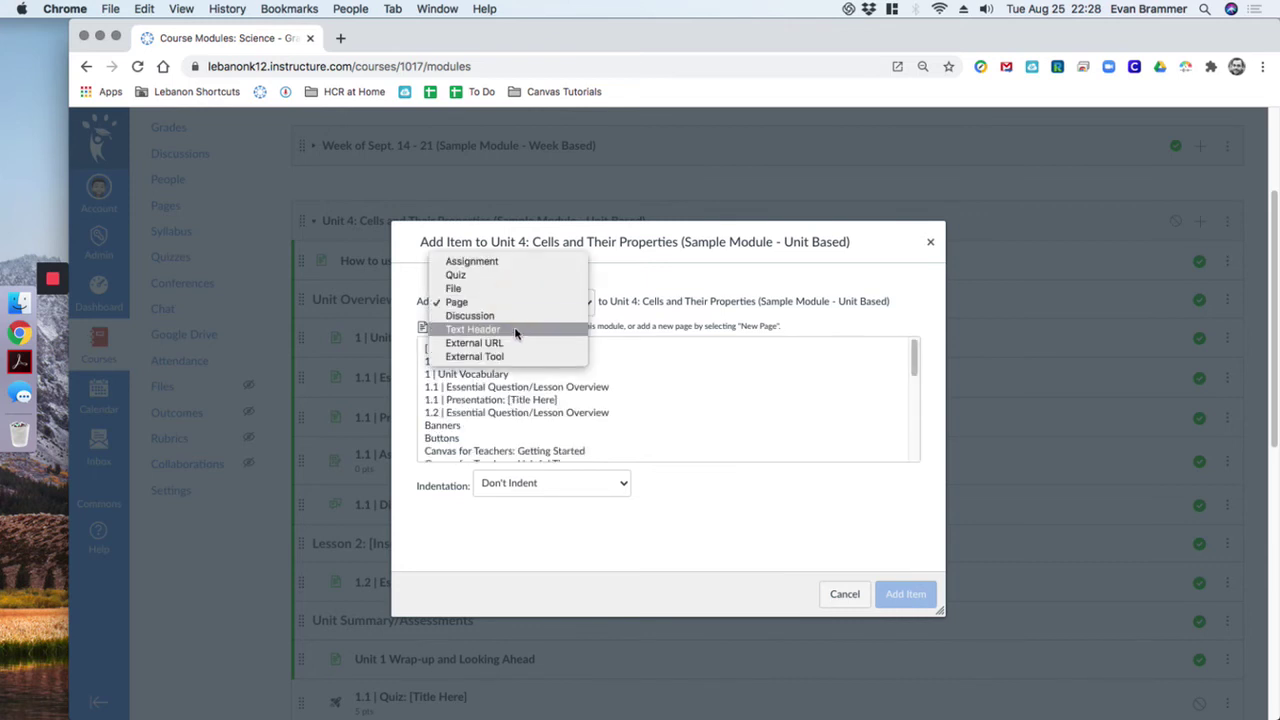
left_click(508, 316)
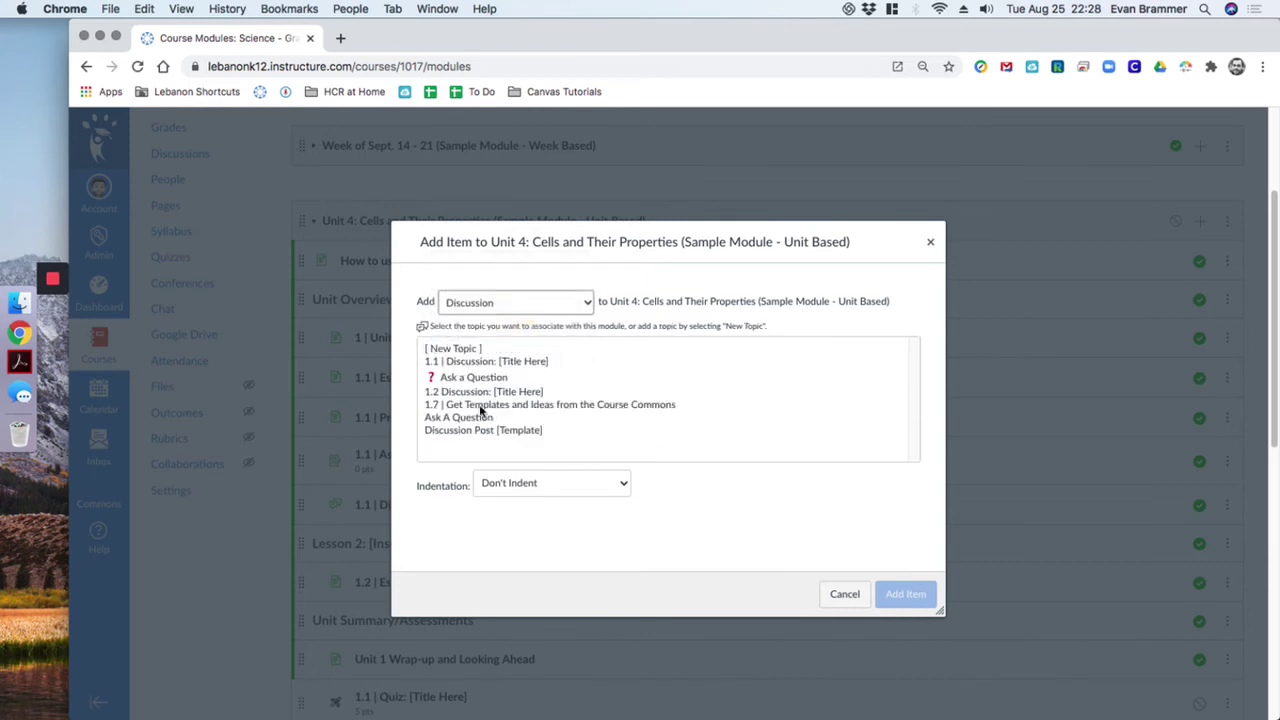
left_click(437, 405)
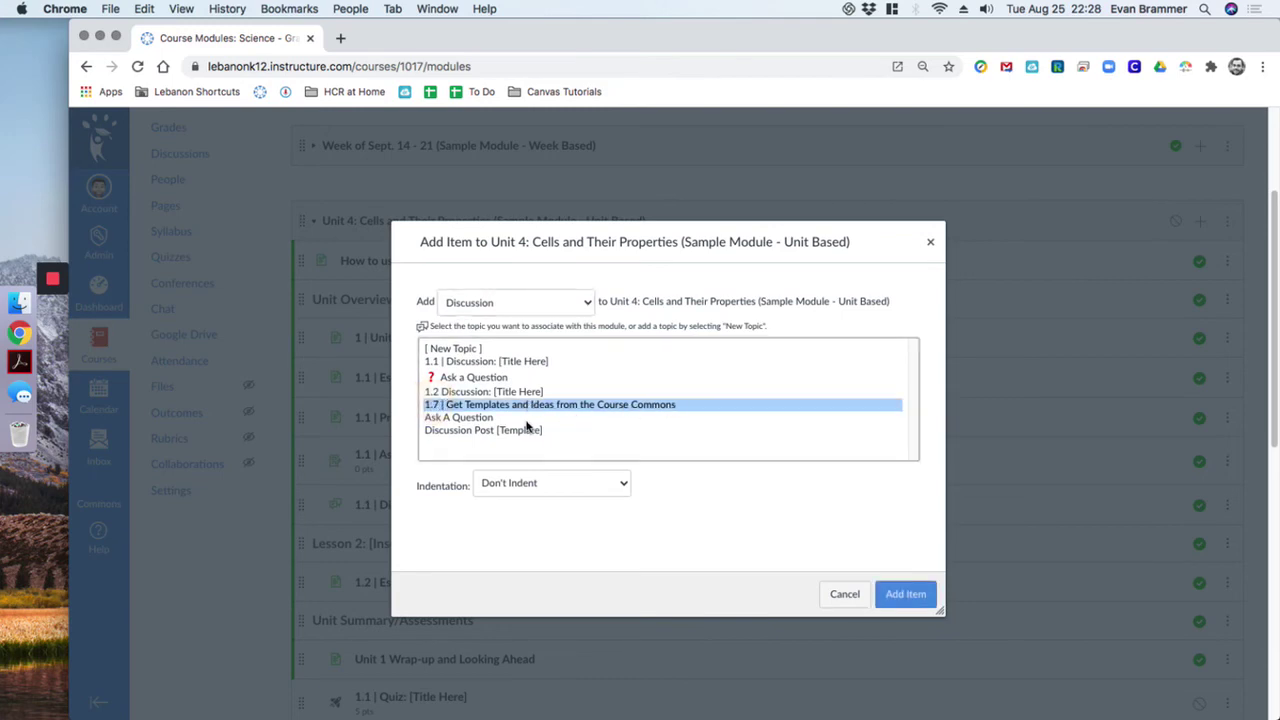
left_click(905, 594)
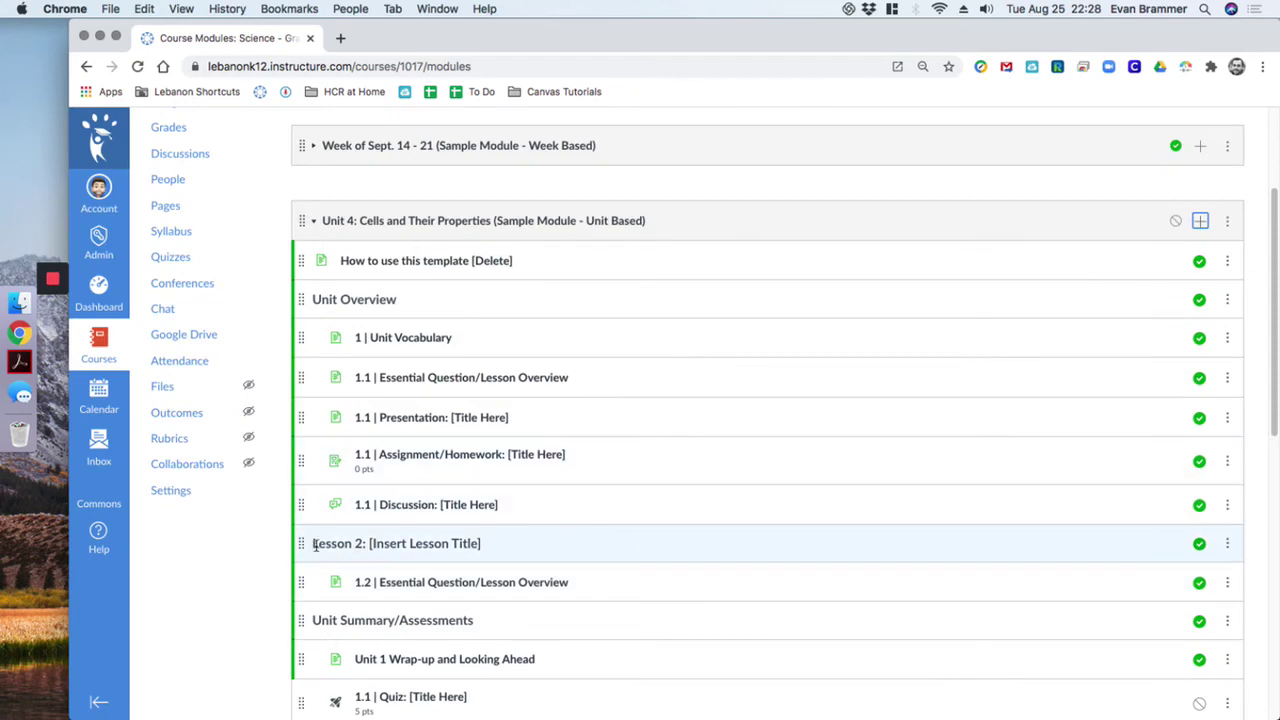
Step: Move the added 1.7 discussion within Unit 4 to between 1.1 | Discussion and the Lesson 2 header
scroll(360, 300, "down", 1)
scroll(360, 300, "down", 3)
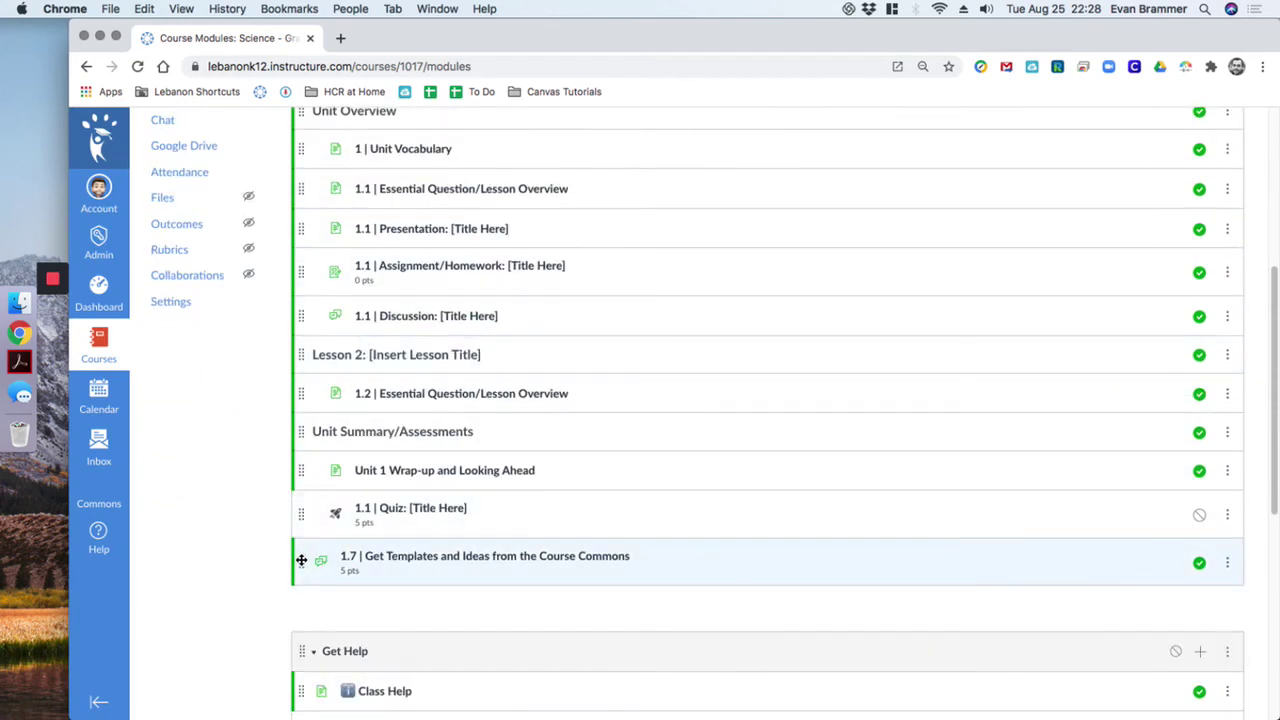
left_click_drag(297, 560, 337, 147)
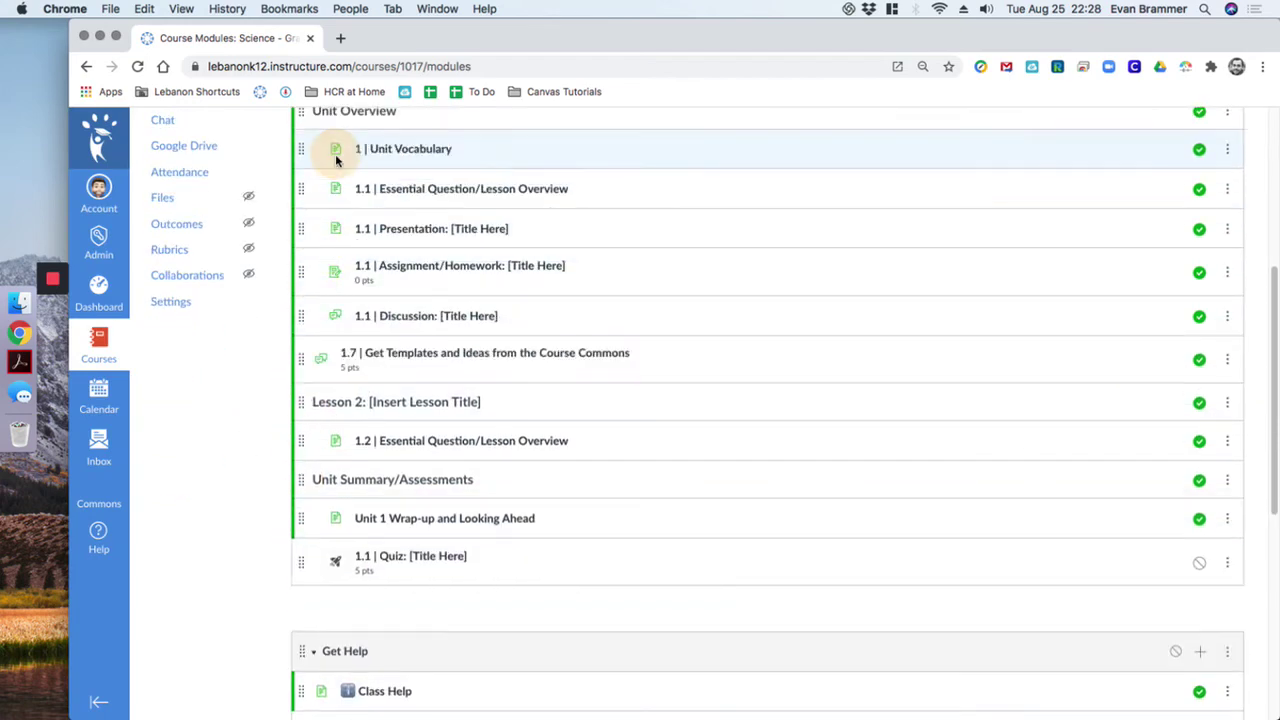
scroll(337, 283, "up", 5)
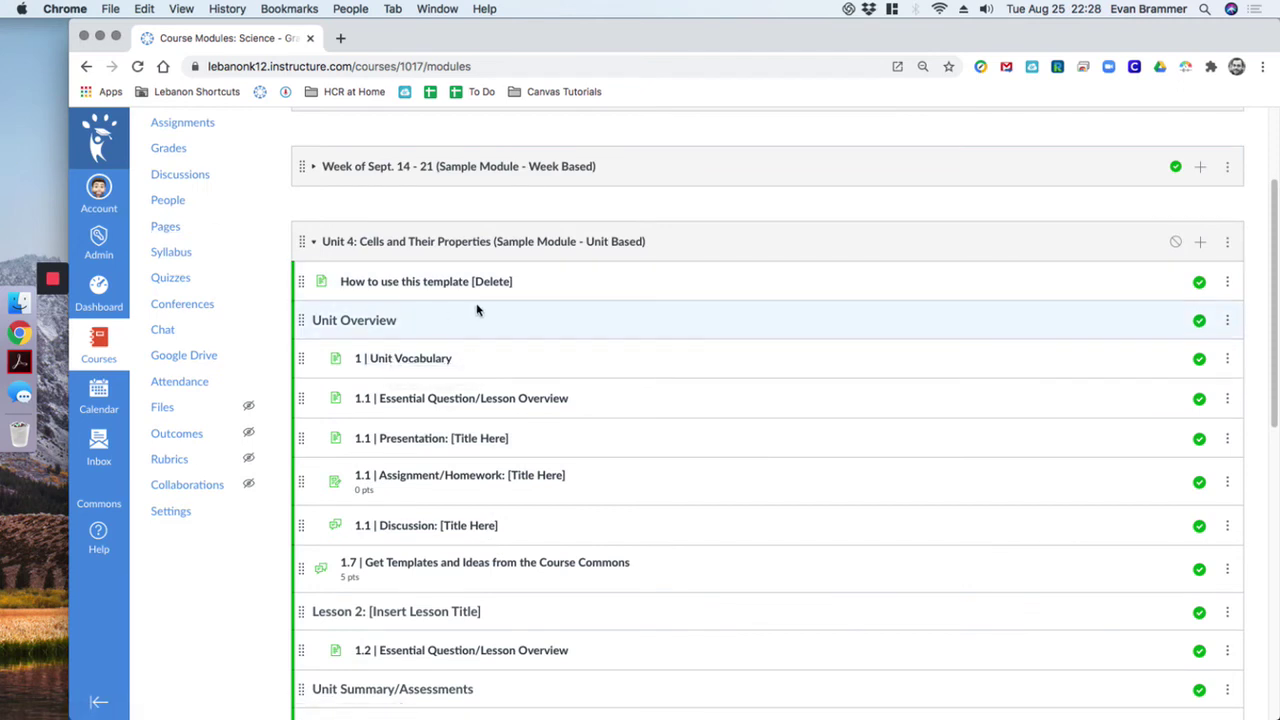
Step: Open the Resource: Science 7 course from the dashboard and read its import status notice
left_click(99, 292)
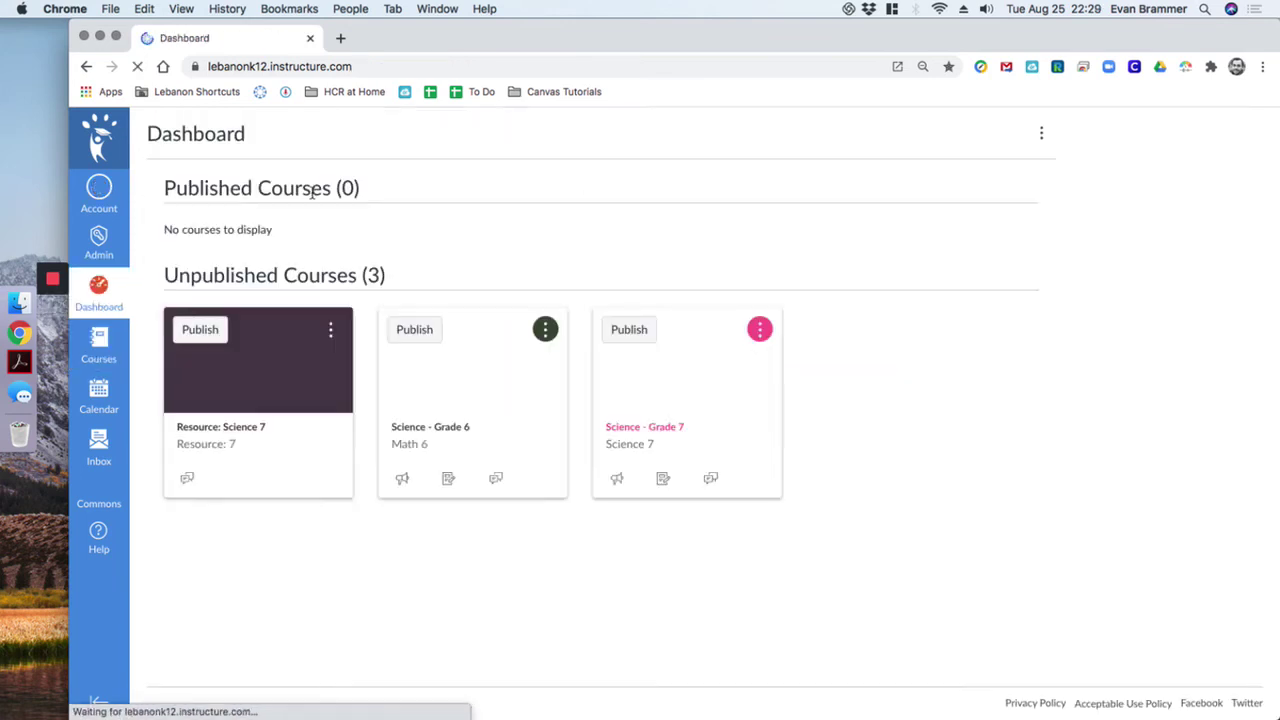
left_click(220, 438)
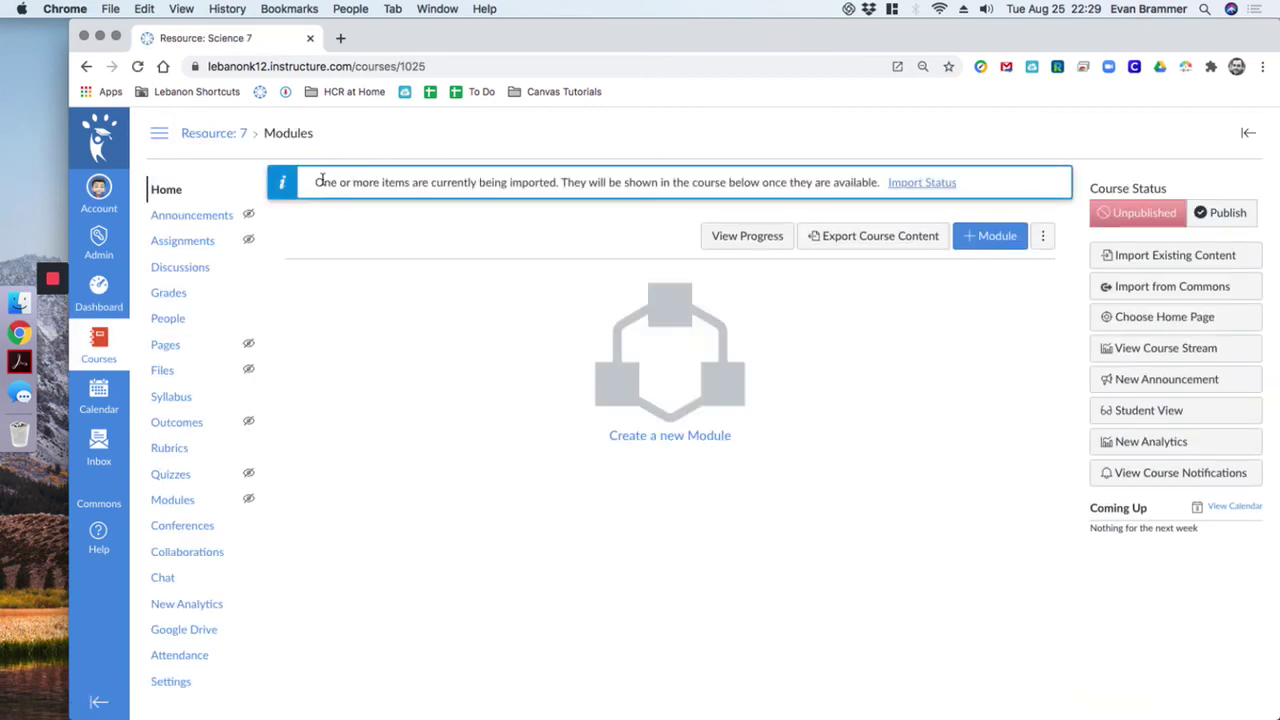
left_click_drag(322, 180, 957, 192)
left_click(895, 142)
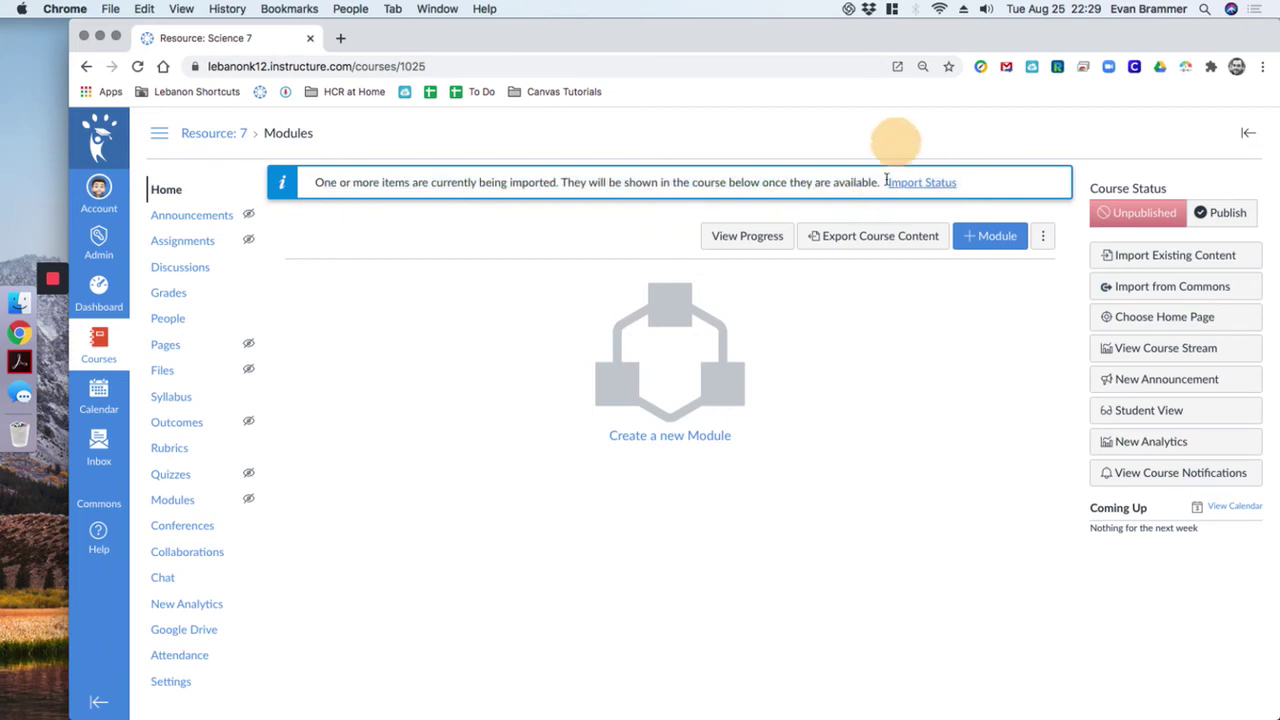
Step: Check the running import job of the Resource: Science 7 course, and look in its assignments and pages for imported content
left_click(900, 182)
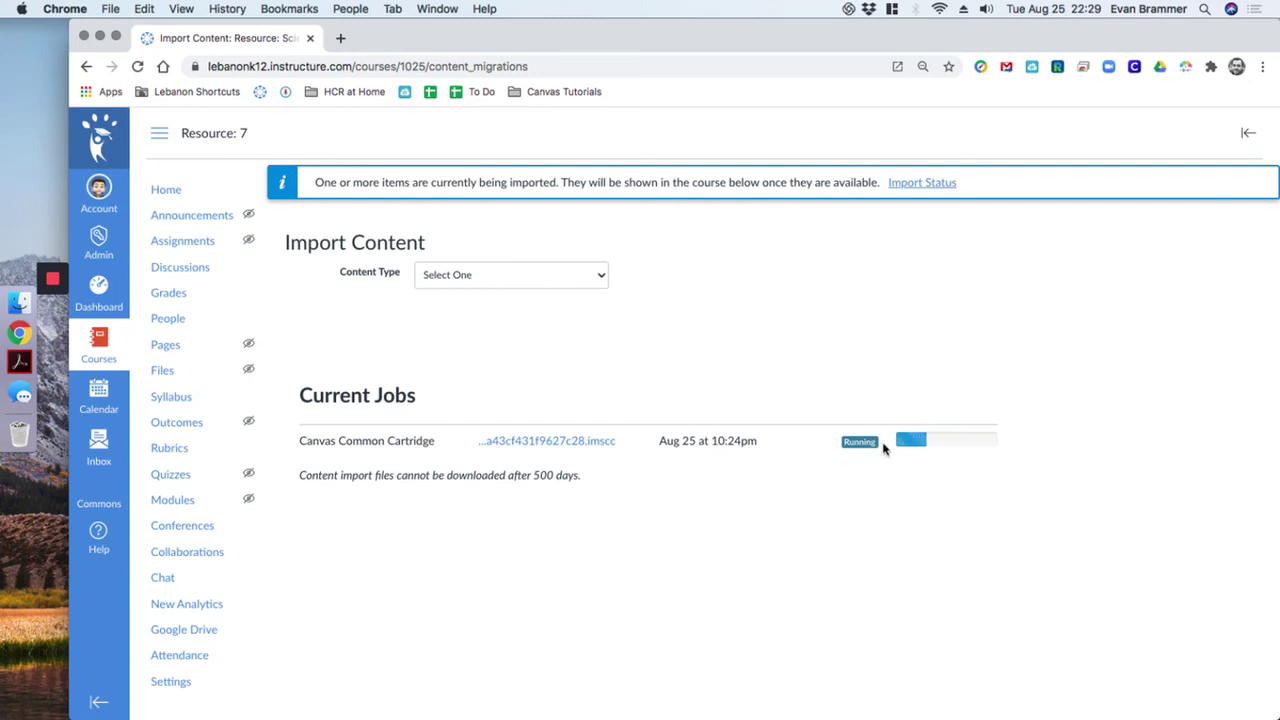
left_click(182, 243)
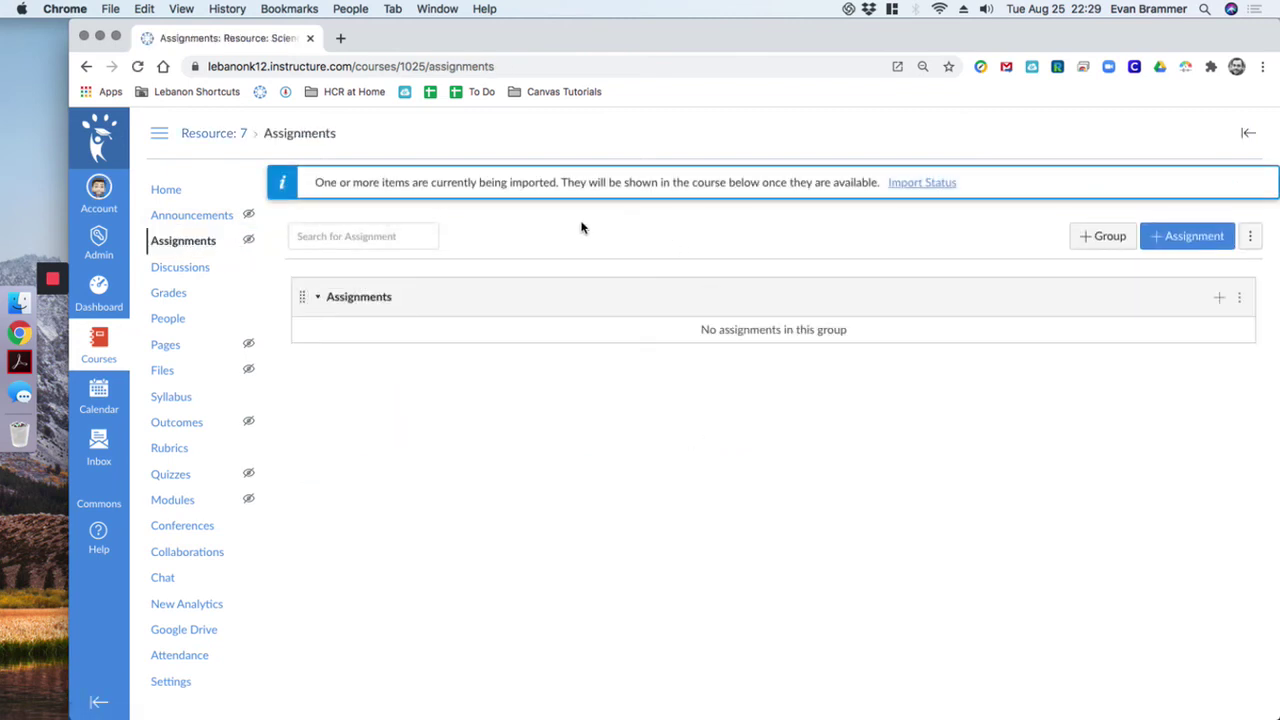
left_click(170, 320)
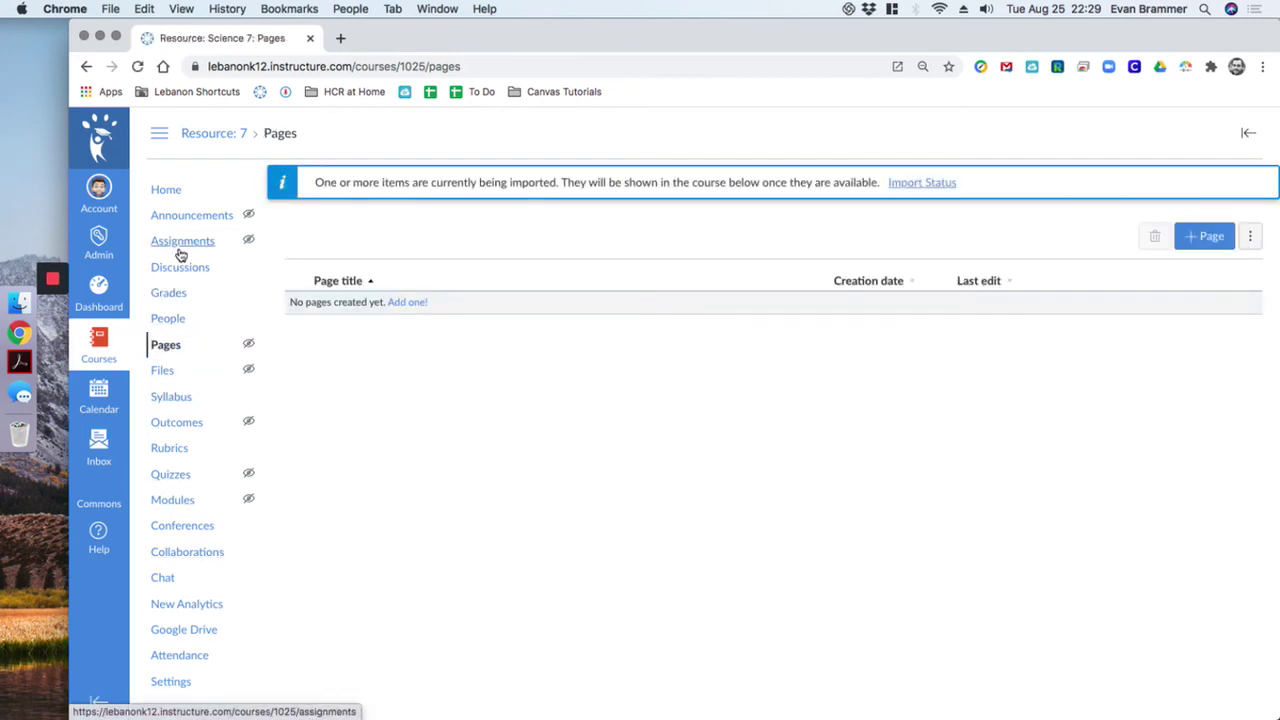
left_click(229, 226)
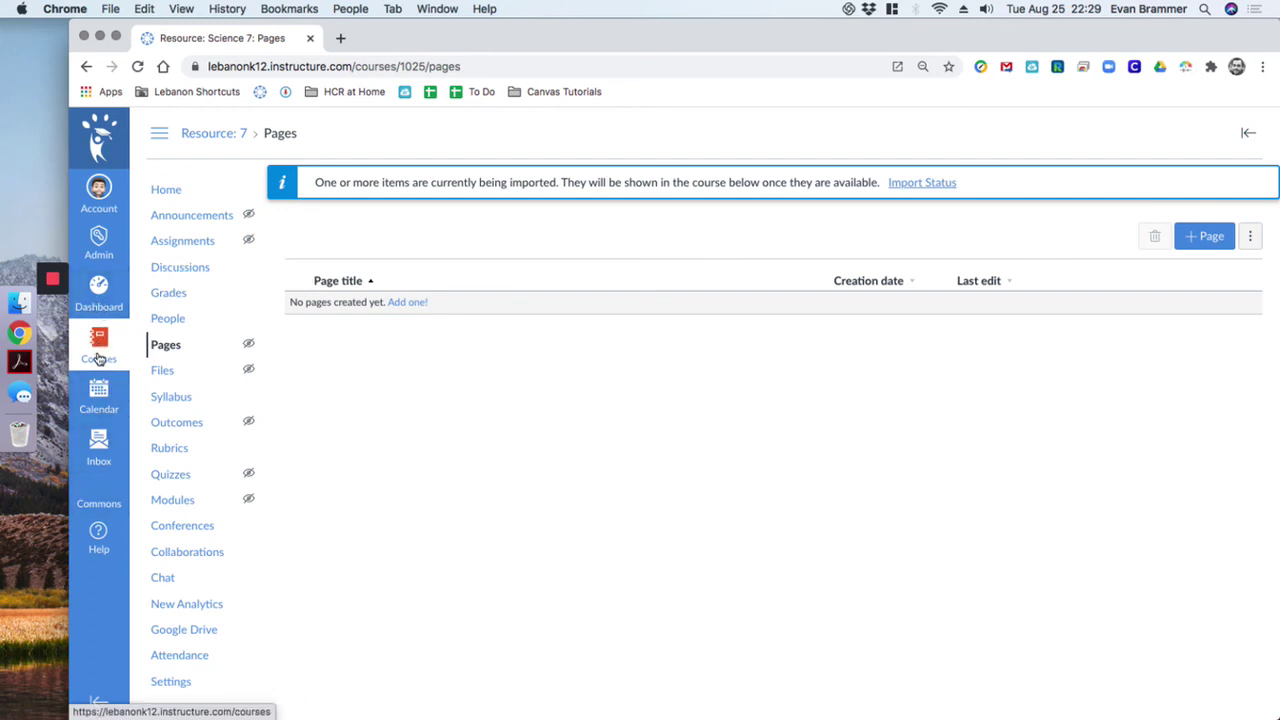
Step: Return to the dashboard and open the home page of the Science - Grade 7 course
left_click(109, 304)
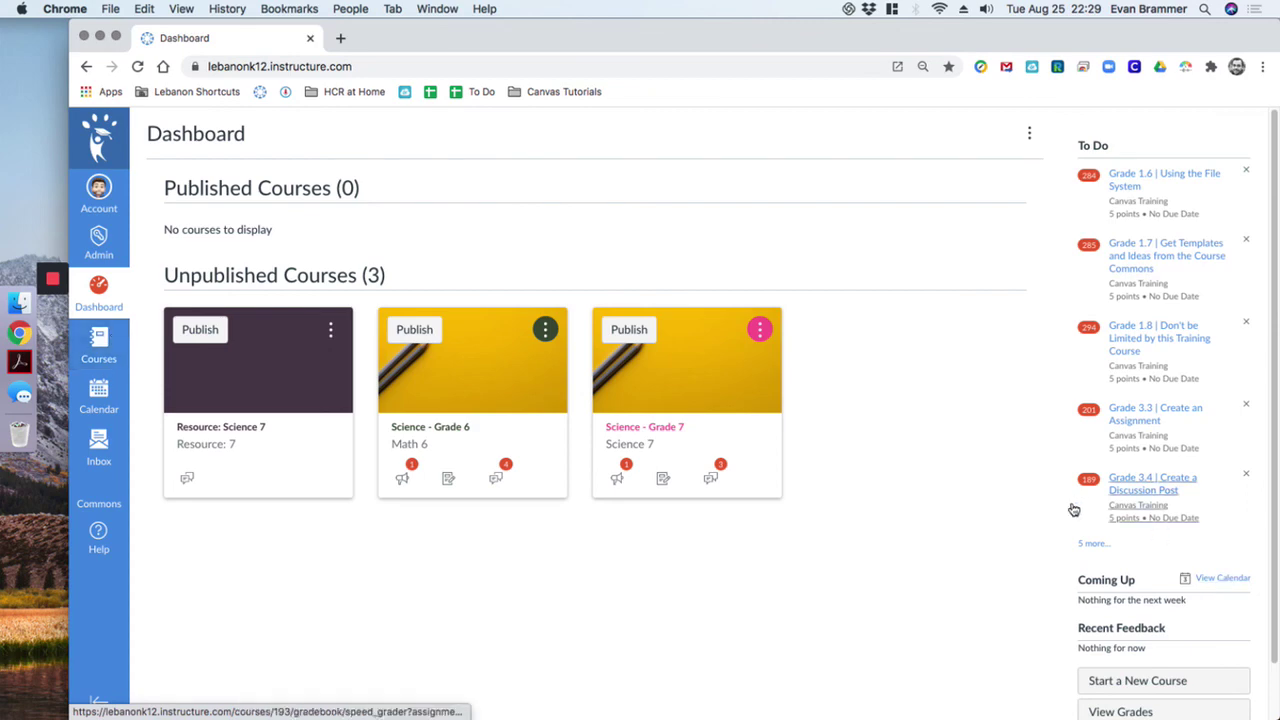
left_click(655, 430)
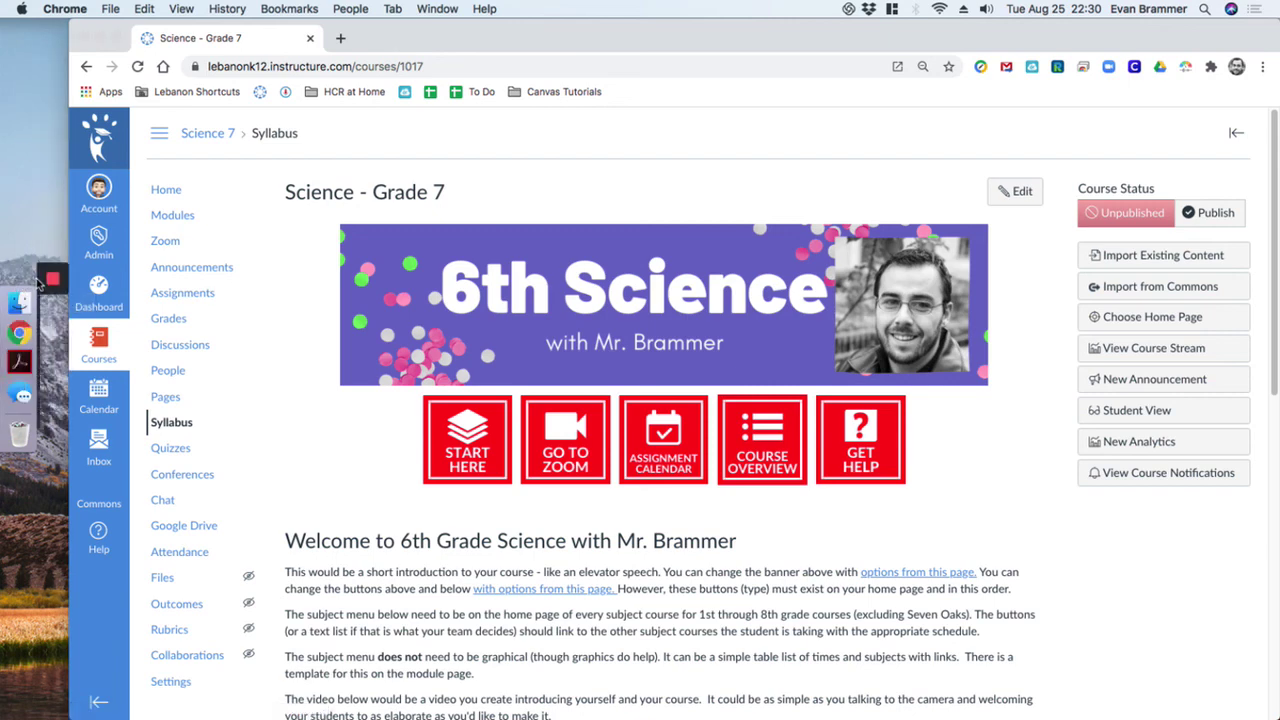
left_click(30, 282)
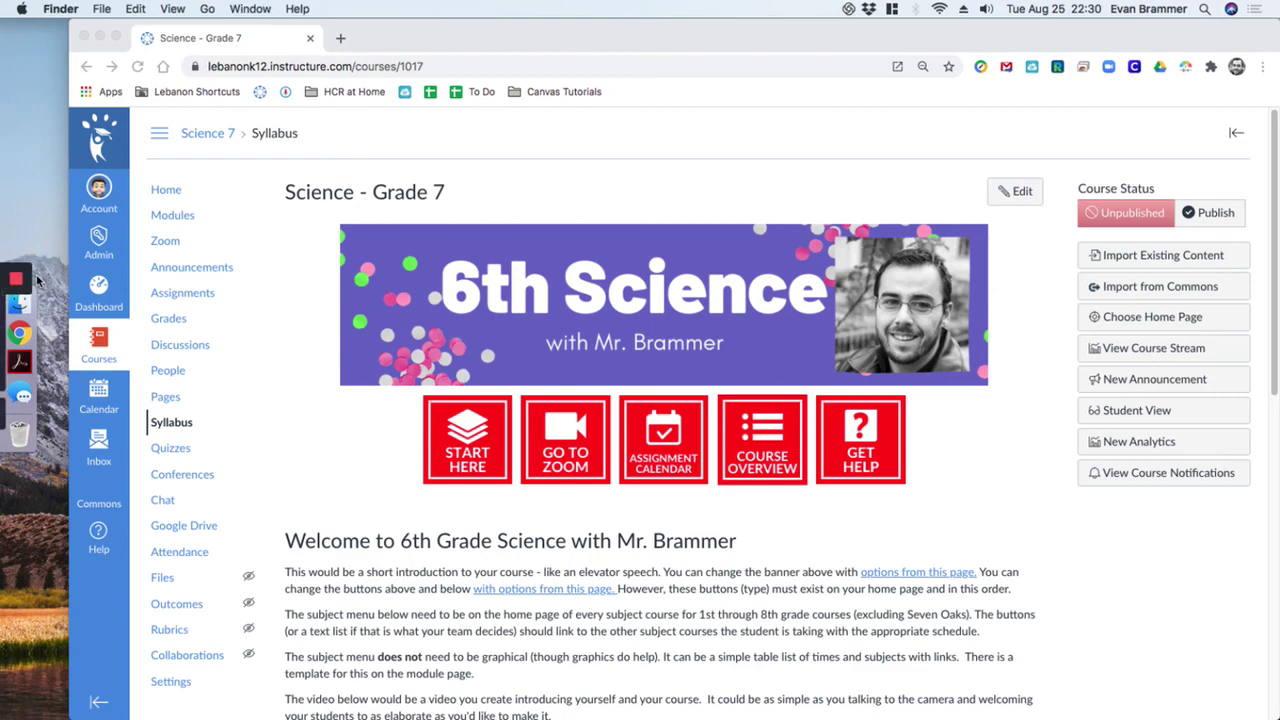